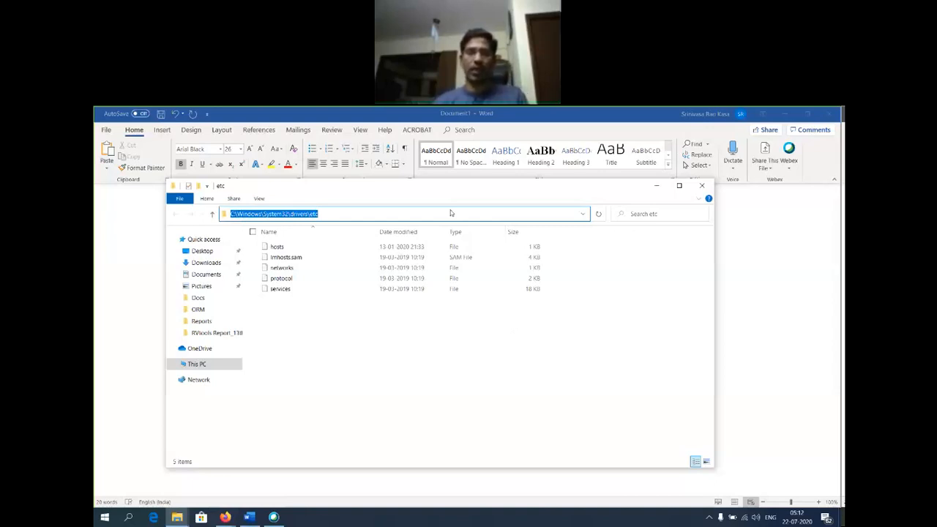
Open the hosts file from File Explorer with Notepad using Open with.
{"action": "left_click", "coordinate": [361, 213]}
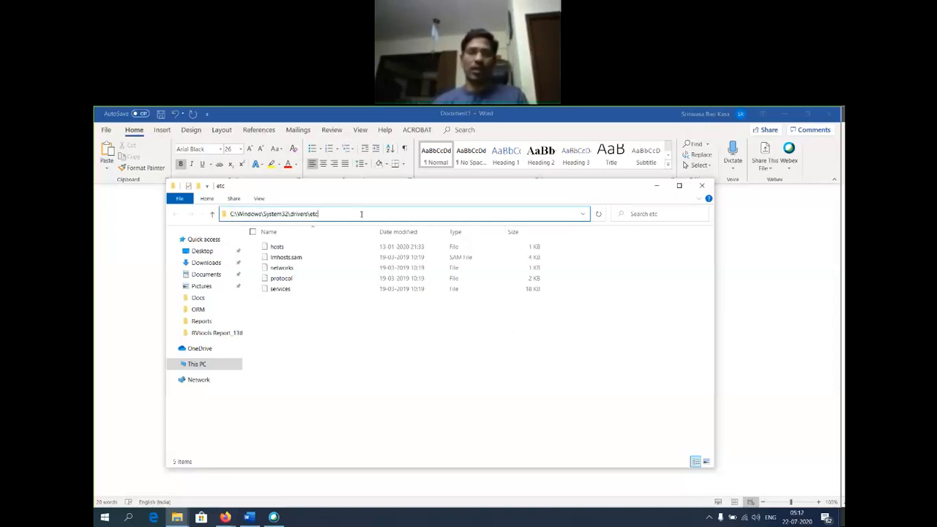
{"action": "left_click", "coordinate": [311, 327]}
{"action": "left_click", "coordinate": [278, 246]}
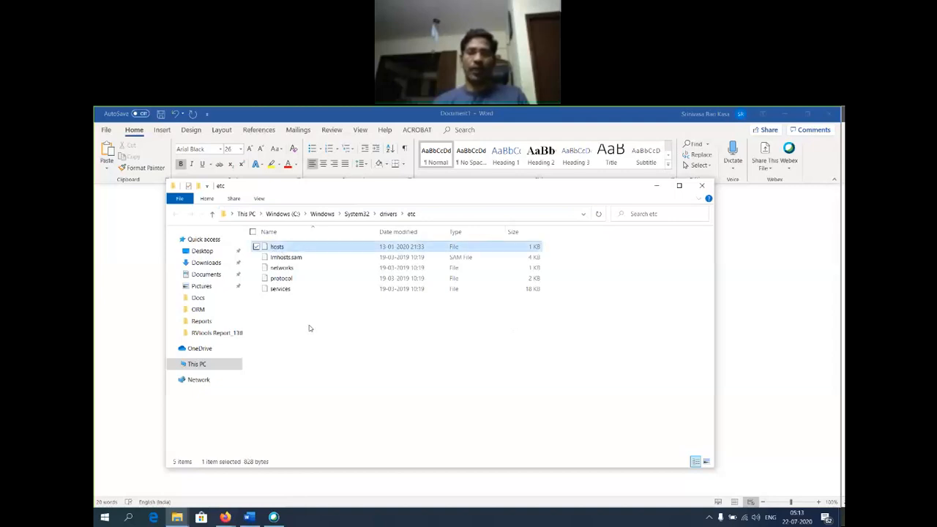
{"action": "right_click", "coordinate": [281, 249]}
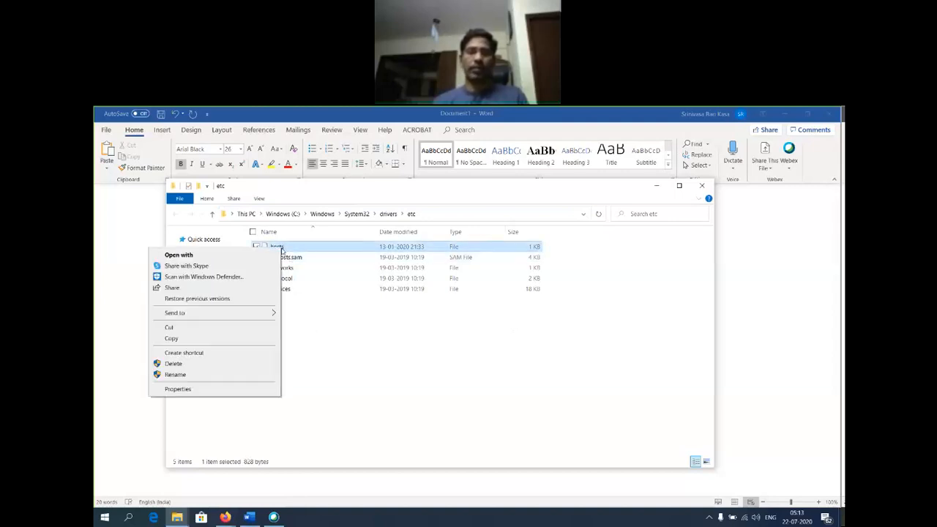
{"action": "left_click", "coordinate": [231, 256]}
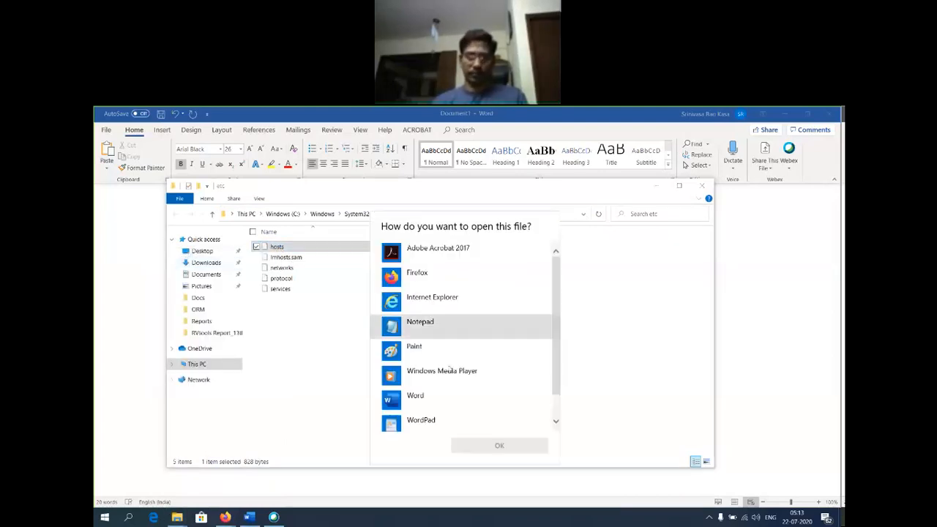
{"action": "left_click", "coordinate": [420, 327]}
Open hosts in Notepad and enlarge the display font to size 20.
{"action": "left_click", "coordinate": [498, 445]}
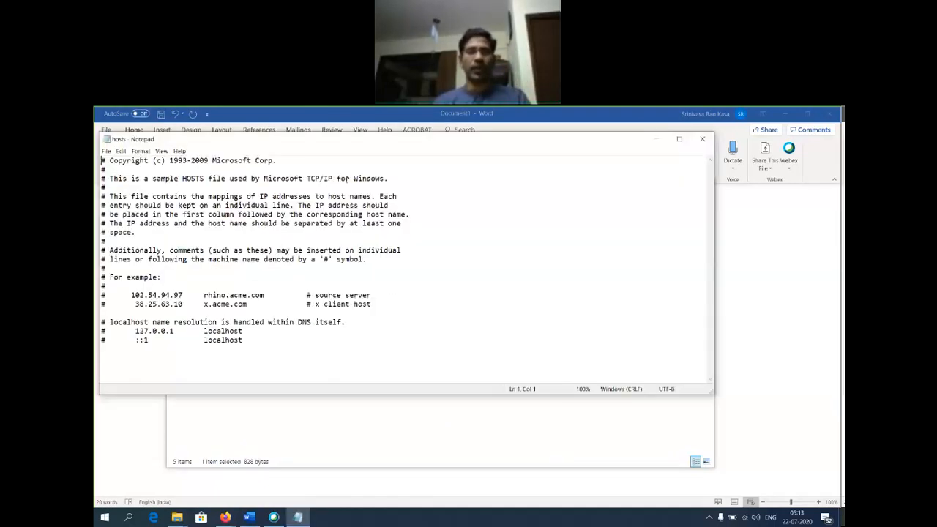
{"action": "left_click_drag", "start_coordinate": [351, 145], "coordinate": [578, 176]}
{"action": "left_click", "coordinate": [375, 183]}
{"action": "left_click", "coordinate": [382, 203]}
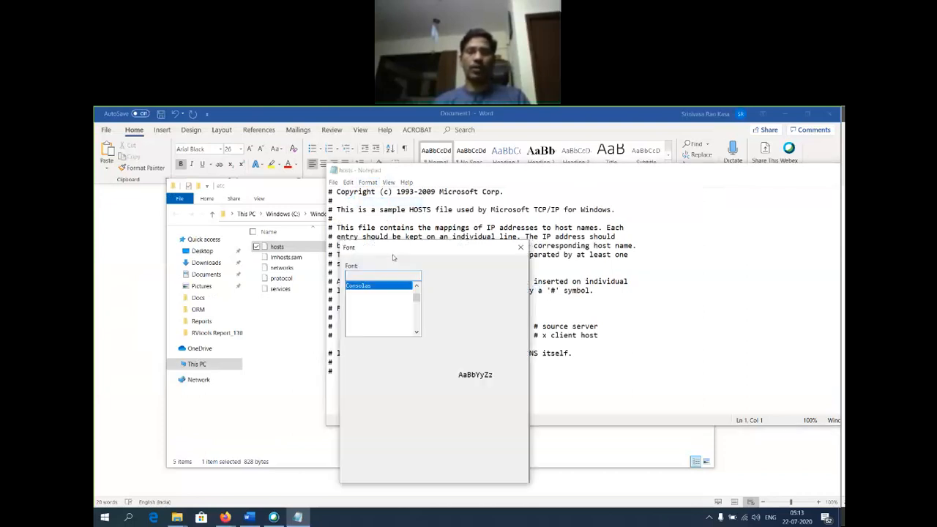
{"action": "left_click", "coordinate": [499, 316]}
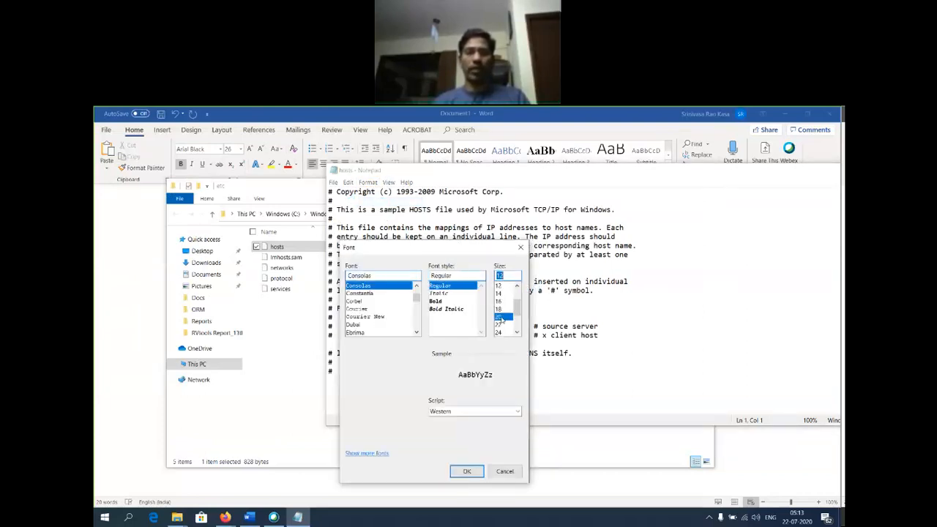
{"action": "left_click", "coordinate": [468, 471]}
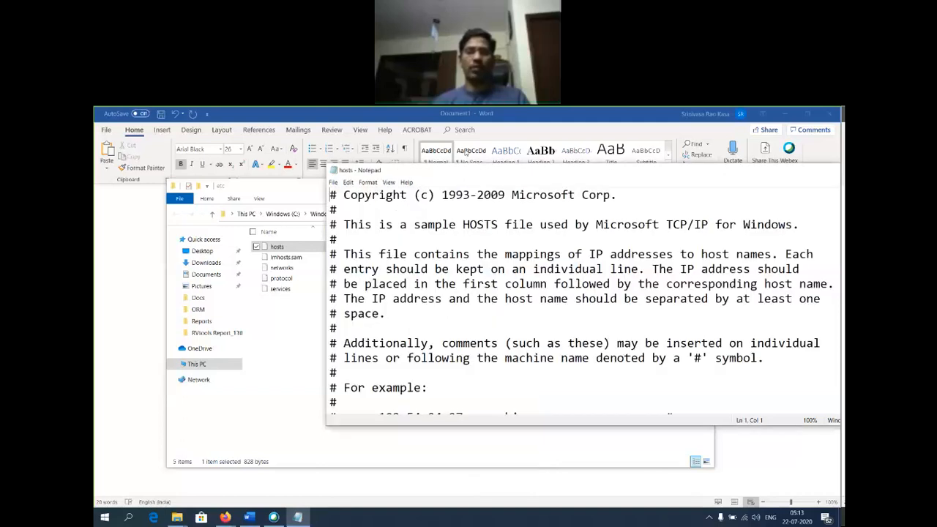
{"action": "scroll", "coordinate": [465, 282], "scroll_direction": "down", "scroll_amount": 3}
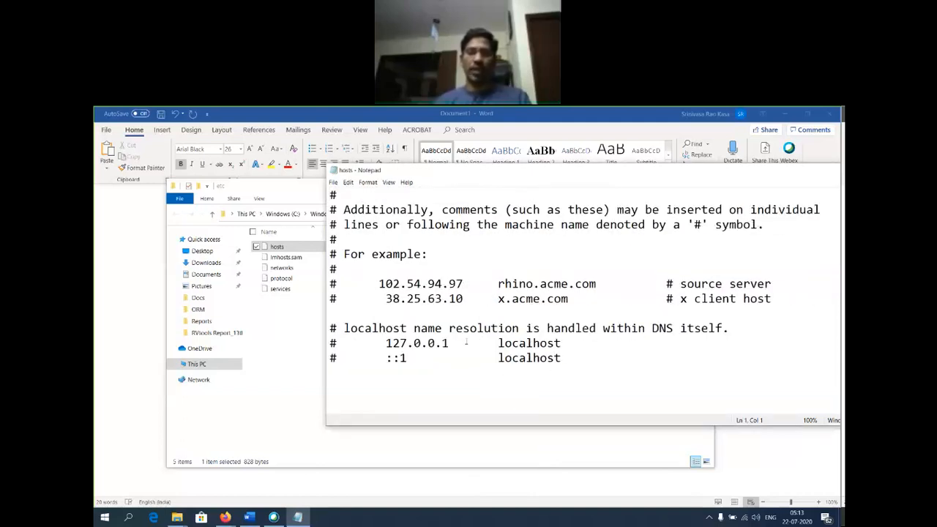
{"action": "left_click_drag", "start_coordinate": [457, 343], "coordinate": [385, 343]}
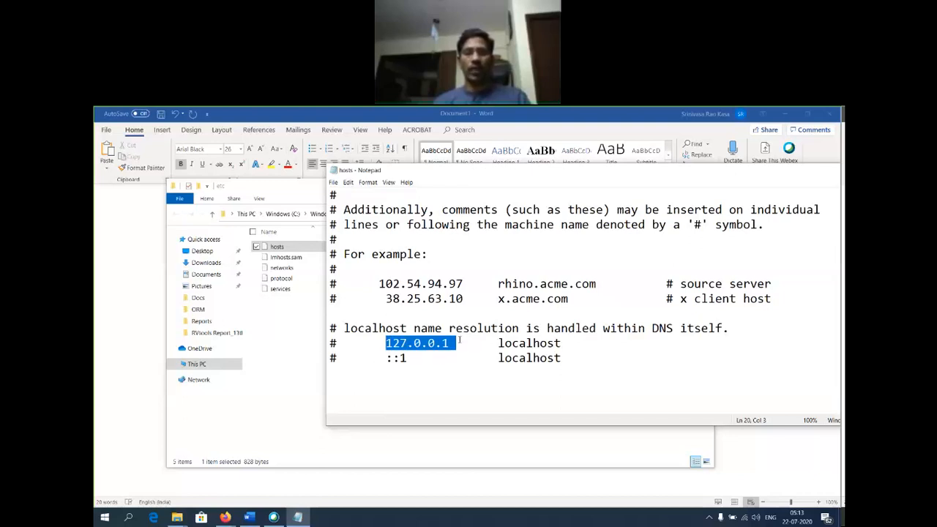
{"action": "left_click", "coordinate": [454, 344]}
{"action": "left_click_drag", "start_coordinate": [454, 344], "coordinate": [499, 343]}
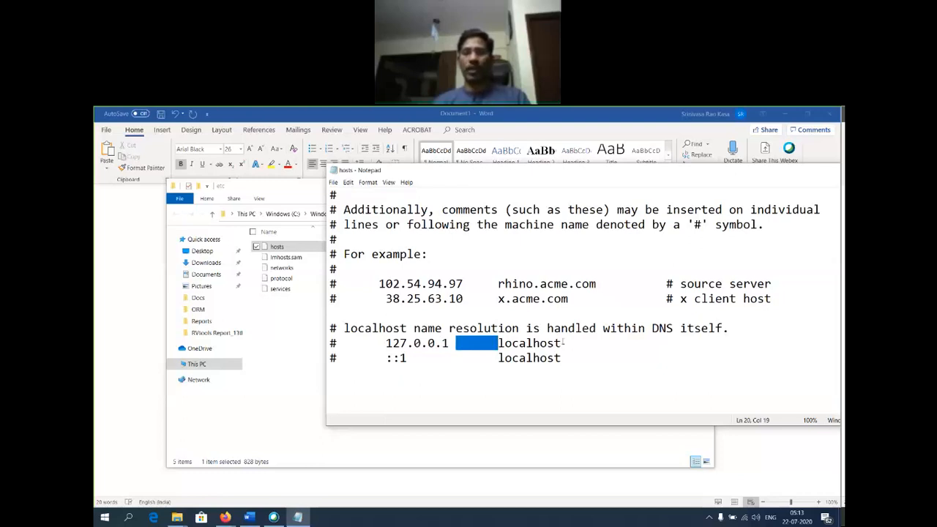
{"action": "left_click_drag", "start_coordinate": [561, 343], "coordinate": [499, 343]}
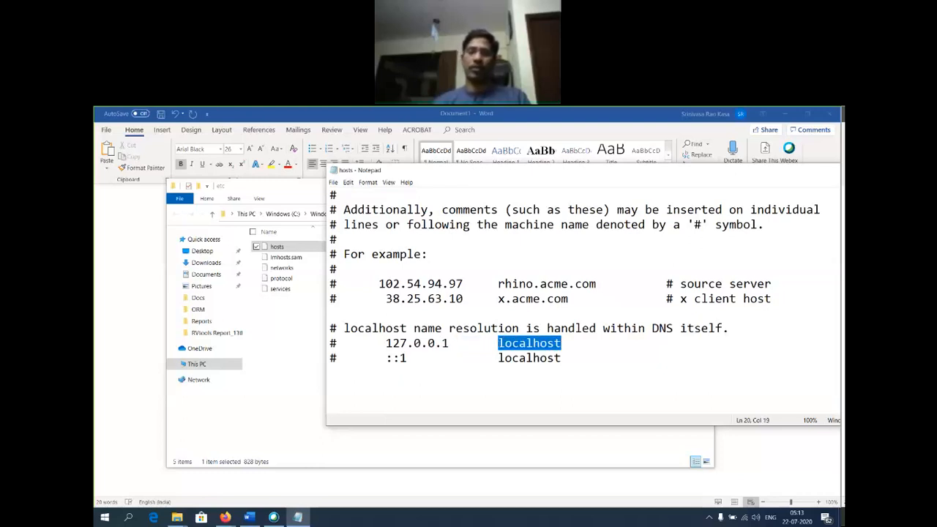
{"action": "left_click", "coordinate": [570, 357]}
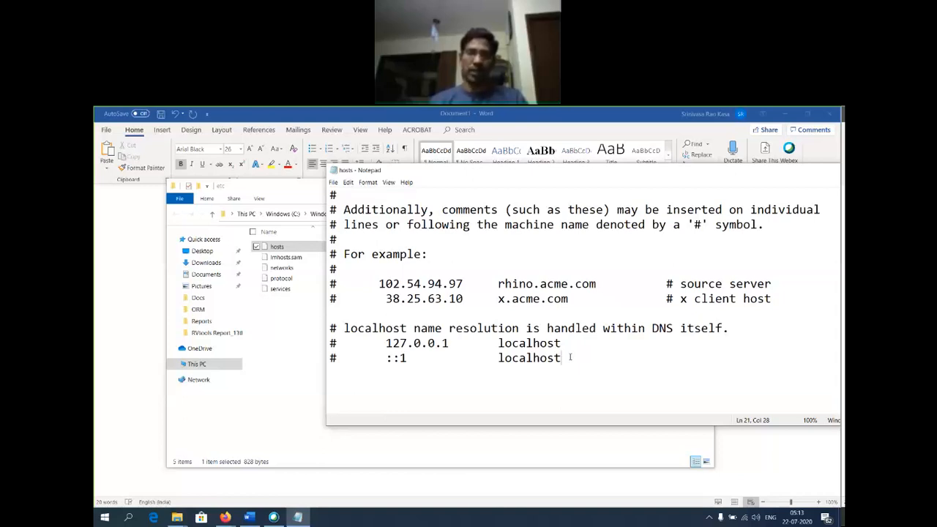
Add the entry '192.168.222.10 test1' on a new line at the end of hosts.
{"action": "key", "text": "Return"}
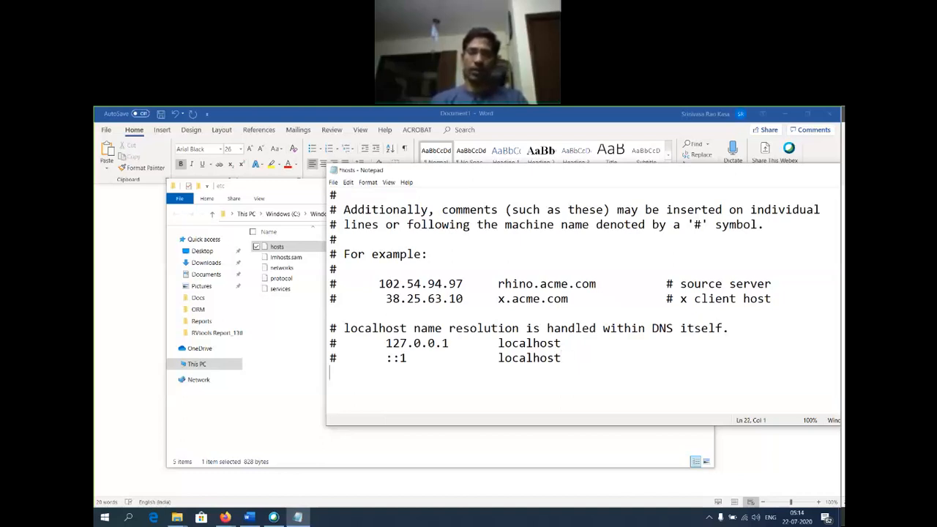
{"action": "key", "text": "Up"}
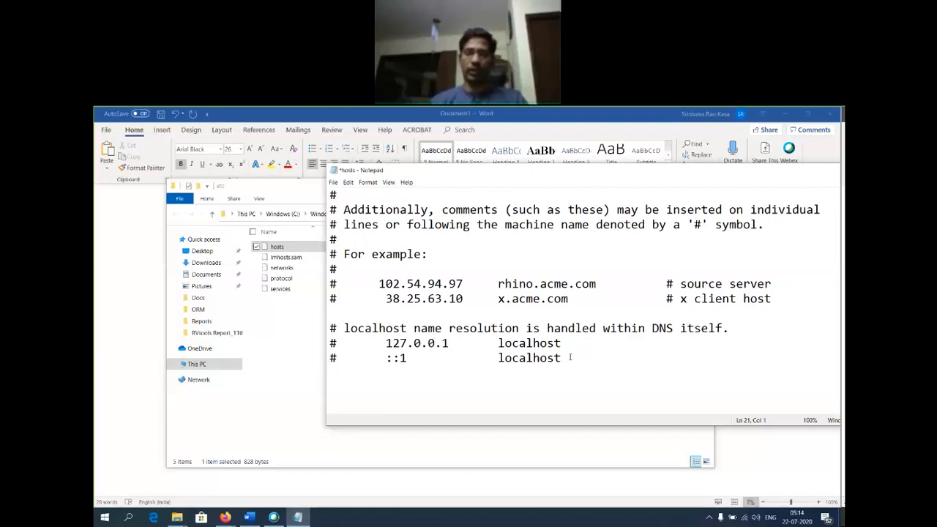
{"action": "type", "text": "192.168.222.10"}
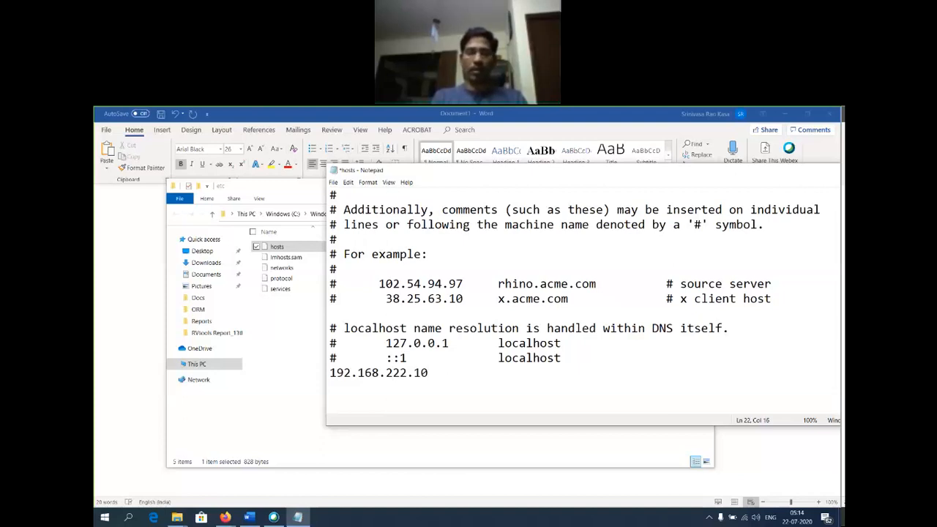
{"action": "type", "text": " RIL"}
{"action": "key", "text": "BackSpace"}
{"action": "key", "text": "BackSpace"}
{"action": "key", "text": "BackSpace"}
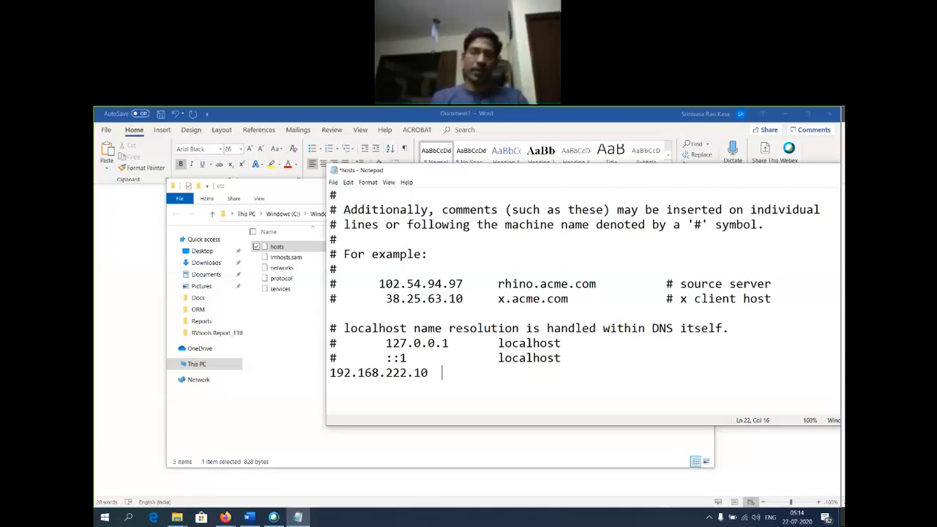
{"action": "type", "text": "test1"}
{"action": "key", "text": "Return"}
Add '192.168.222.11 test2' and '192.168.222.12 test3' on the following lines.
{"action": "type", "text": "192"}
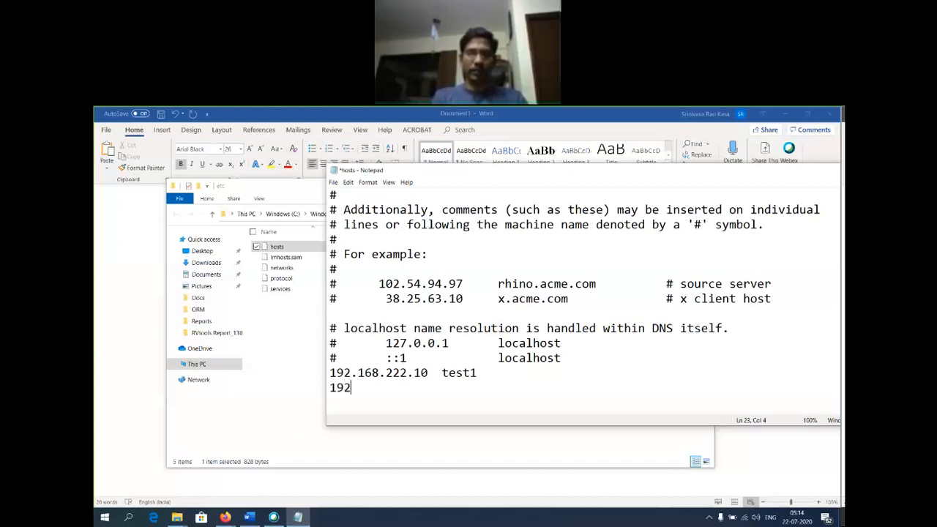
{"action": "type", "text": ".168"}
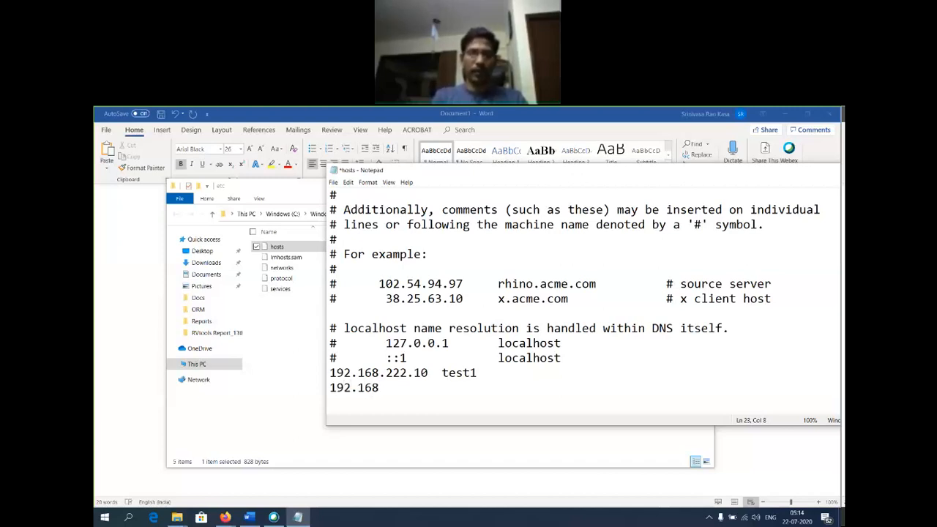
{"action": "type", "text": ".222.11"}
{"action": "key", "text": "Tab"}
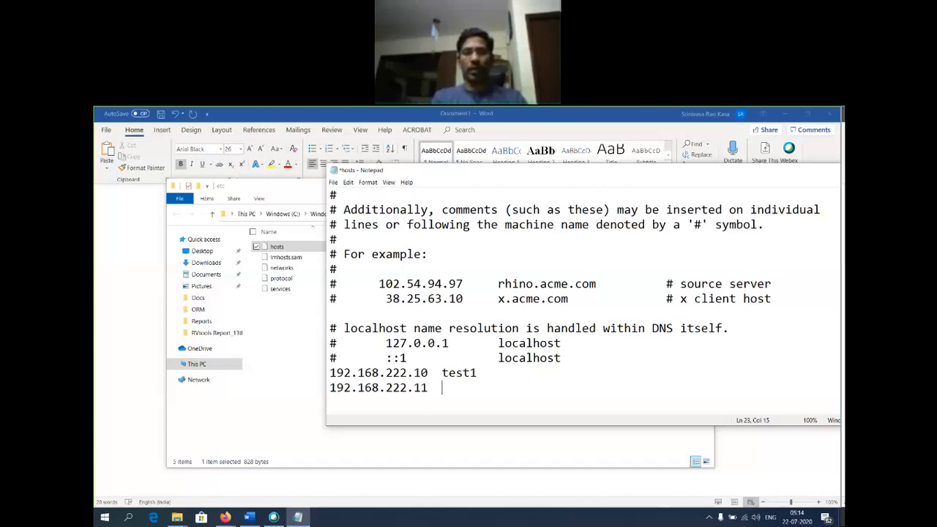
{"action": "key", "text": "BackSpace"}
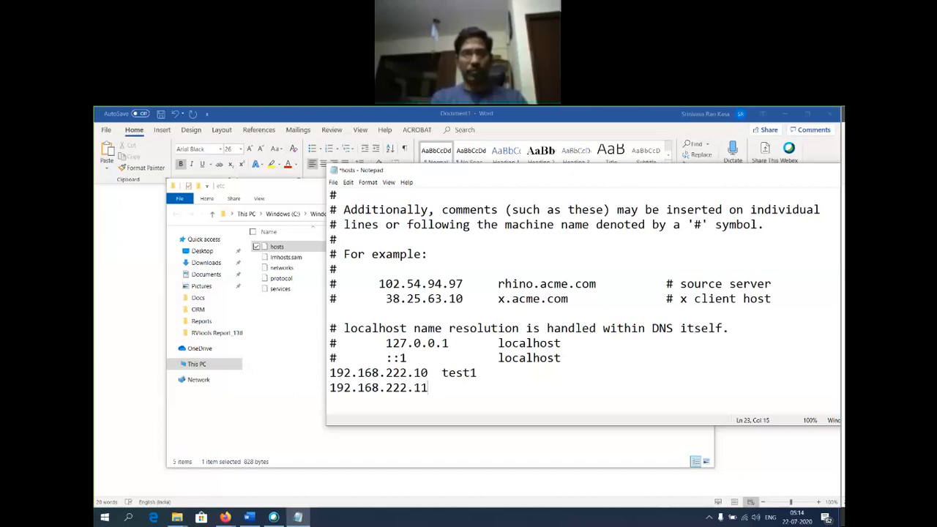
{"action": "key", "text": "Tab"}
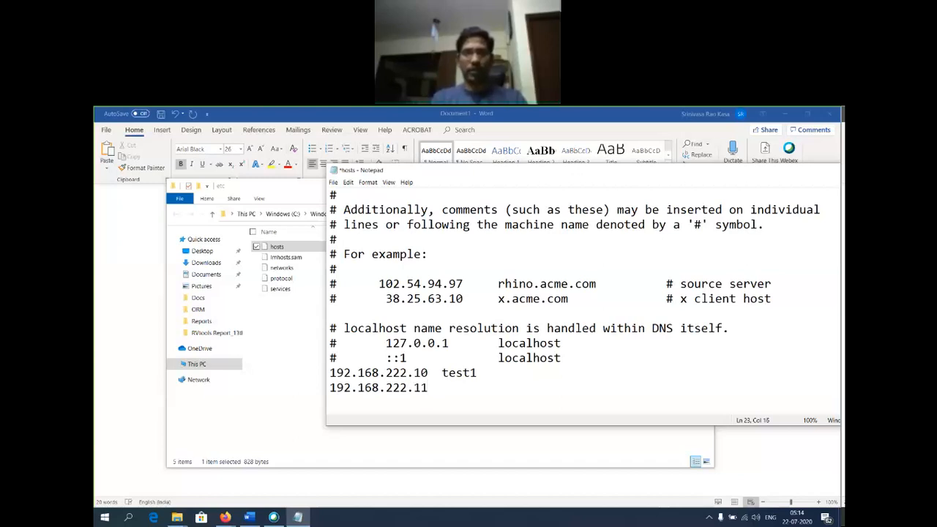
{"action": "type", "text": "test2"}
{"action": "key", "text": "Return"}
{"action": "type", "text": "192.168.222.12  "}
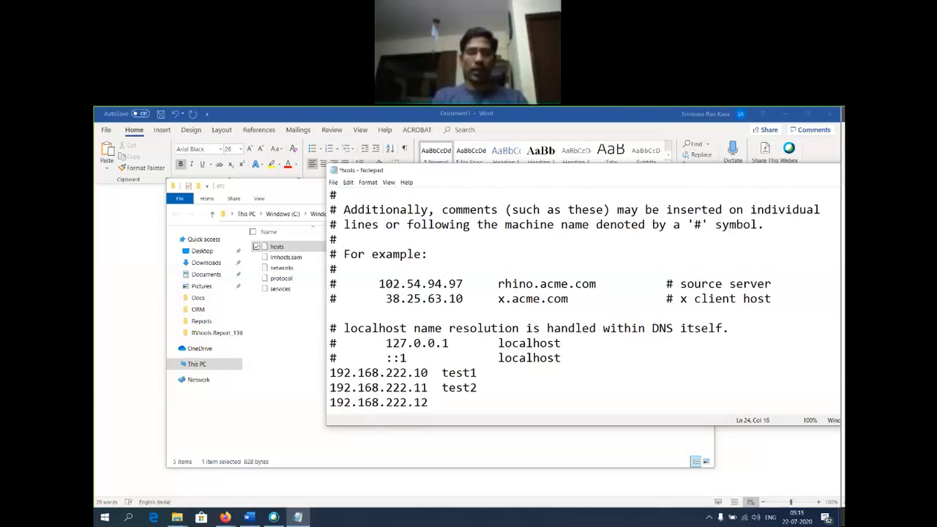
{"action": "type", "text": "test3"}
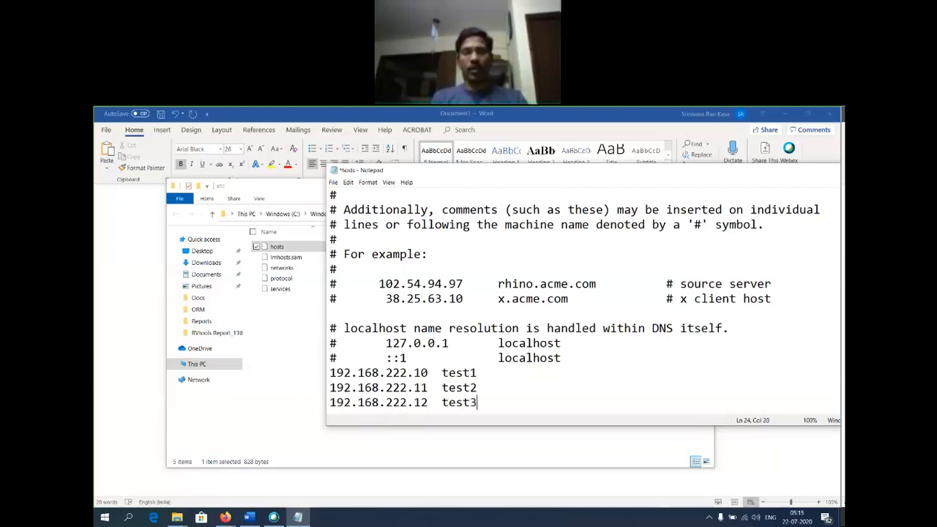
Attempt to save hosts, then cancel the Save As prompt.
{"action": "left_click", "coordinate": [333, 183]}
{"action": "left_click", "coordinate": [354, 227]}
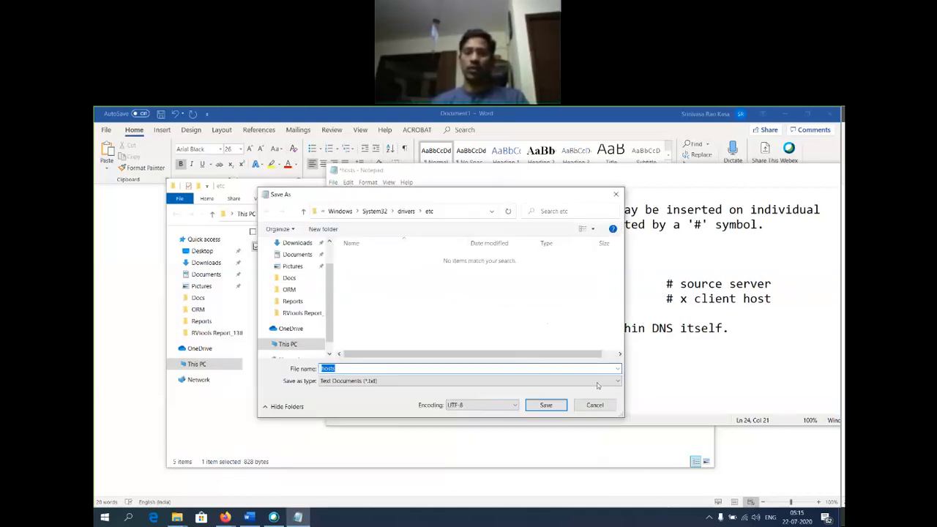
{"action": "left_click", "coordinate": [595, 405]}
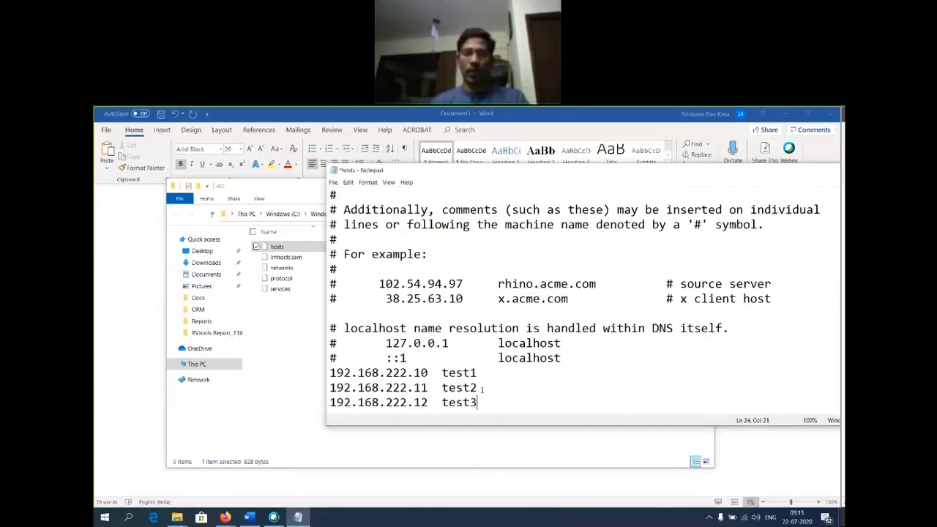
Select the three new mapping lines and exit Notepad.
{"action": "left_click_drag", "start_coordinate": [478, 403], "coordinate": [329, 373]}
{"action": "key", "text": "ctrl+c"}
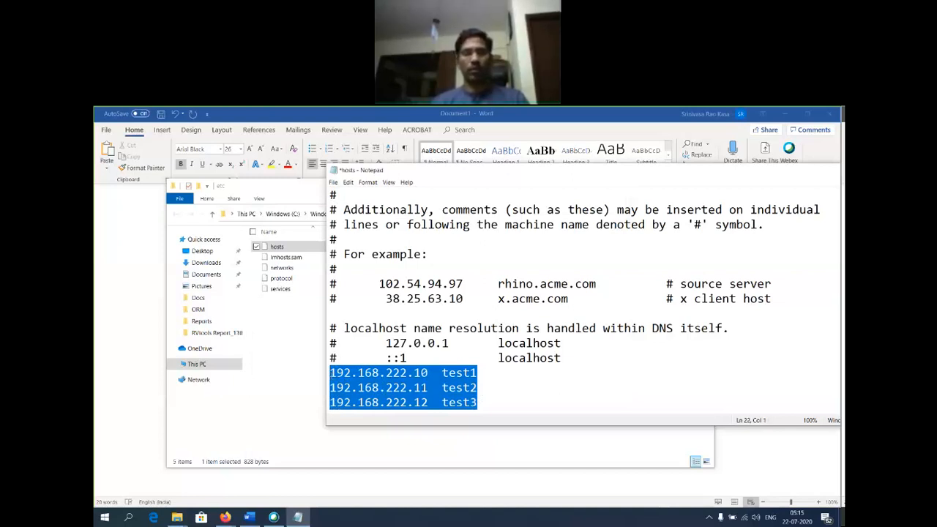
{"action": "left_click", "coordinate": [333, 181]}
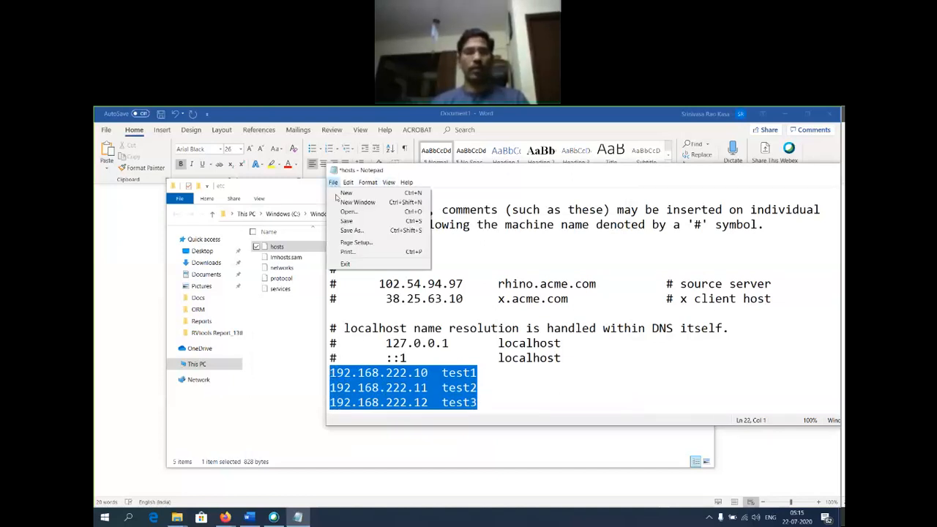
{"action": "left_click", "coordinate": [344, 264]}
Discard the hosts edits and launch Notepad as administrator from Windows search ('note').
{"action": "left_click", "coordinate": [479, 318]}
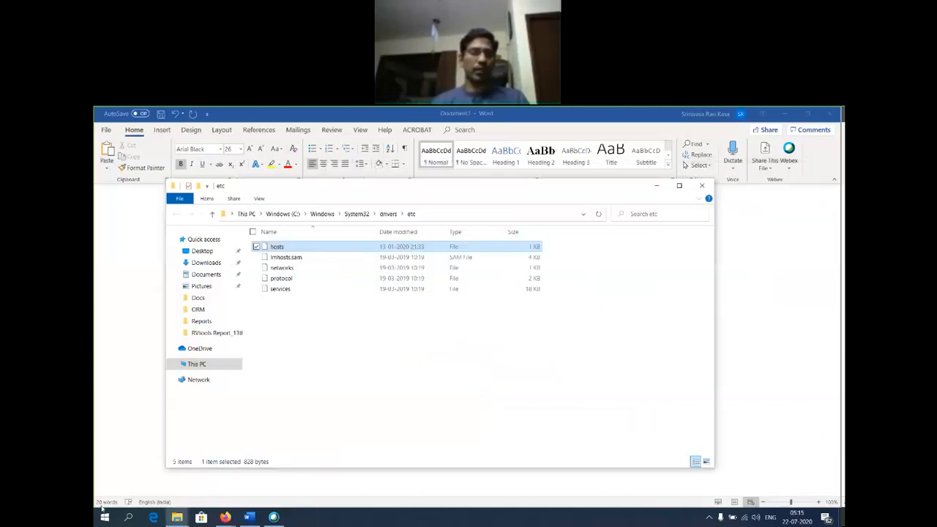
{"action": "left_click", "coordinate": [129, 518]}
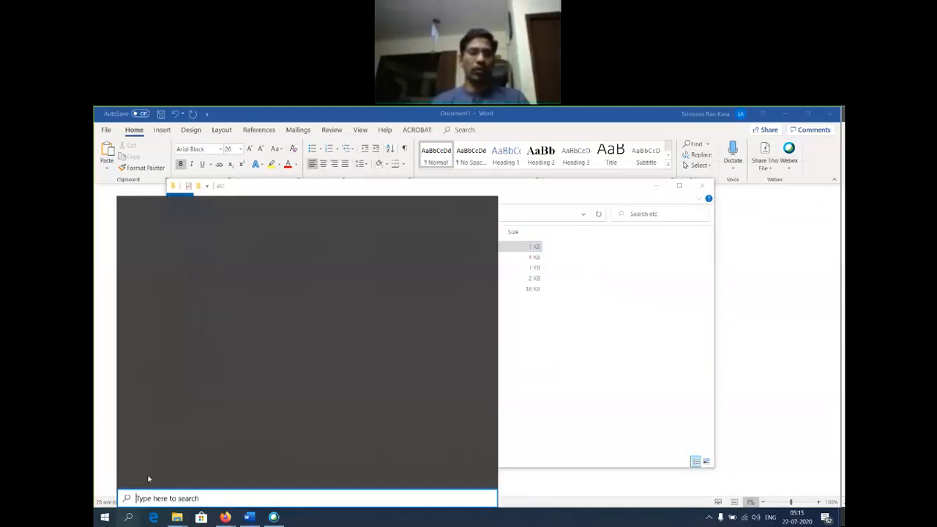
{"action": "type", "text": "note"}
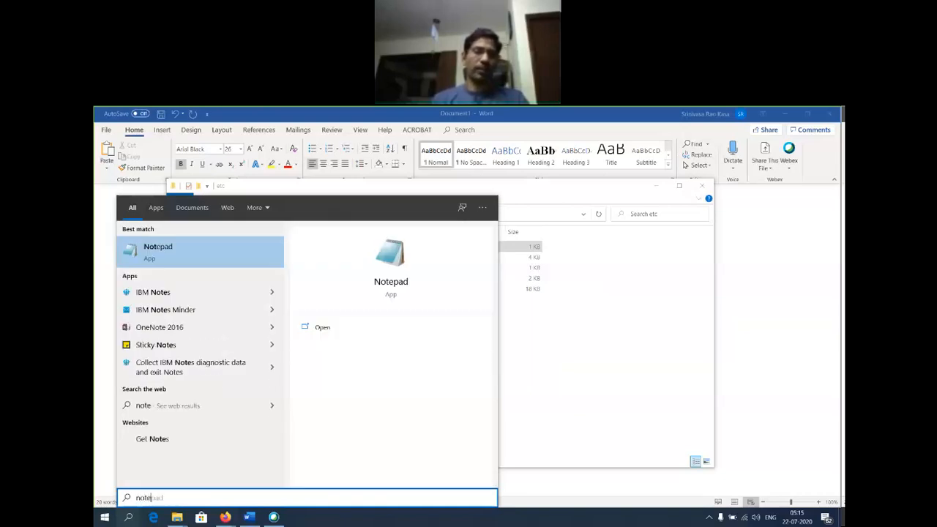
{"action": "right_click", "coordinate": [183, 253]}
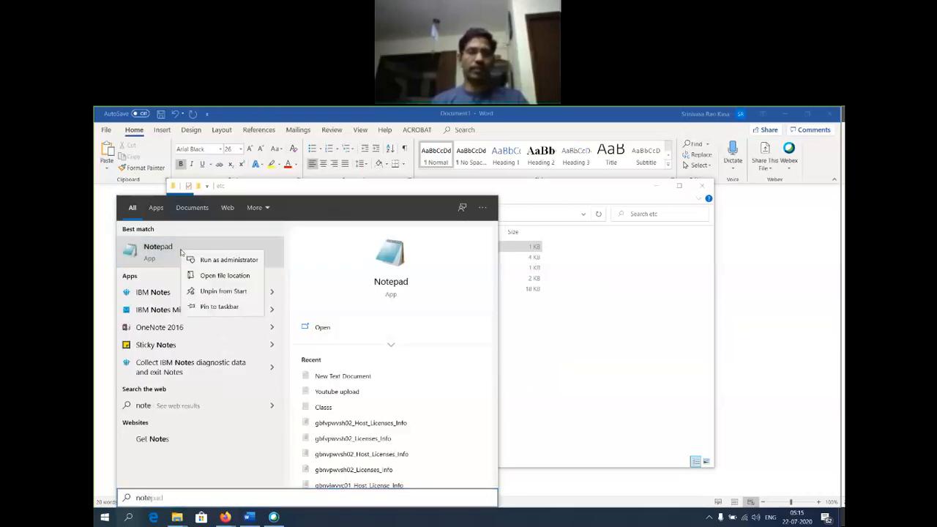
{"action": "left_click", "coordinate": [224, 262]}
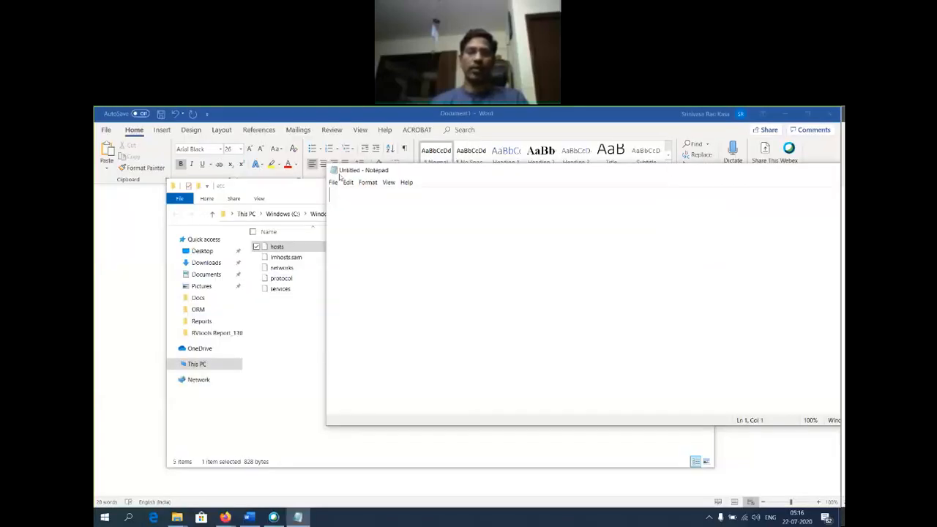
Navigate the Open dialog to C:\Windows\System32\drivers\etc.
{"action": "left_click", "coordinate": [333, 182]}
{"action": "left_click", "coordinate": [350, 212]}
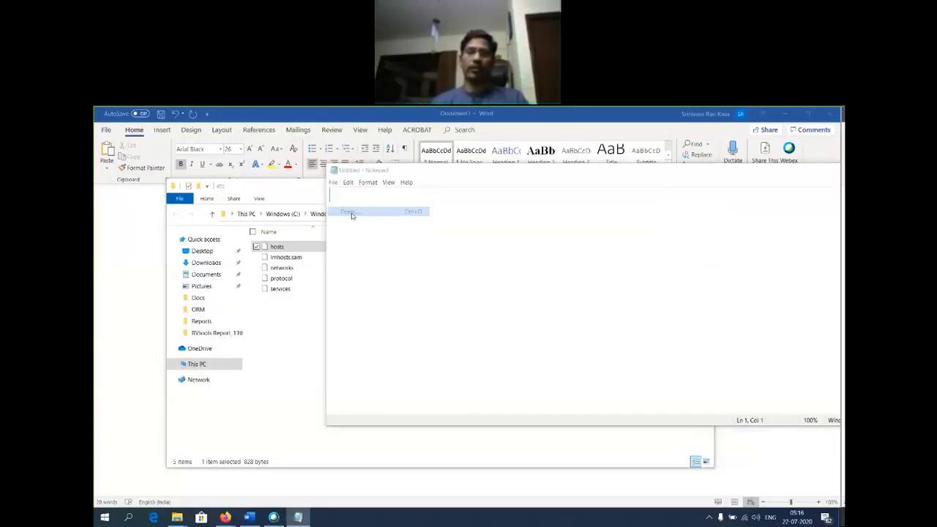
{"action": "left_click", "coordinate": [403, 211]}
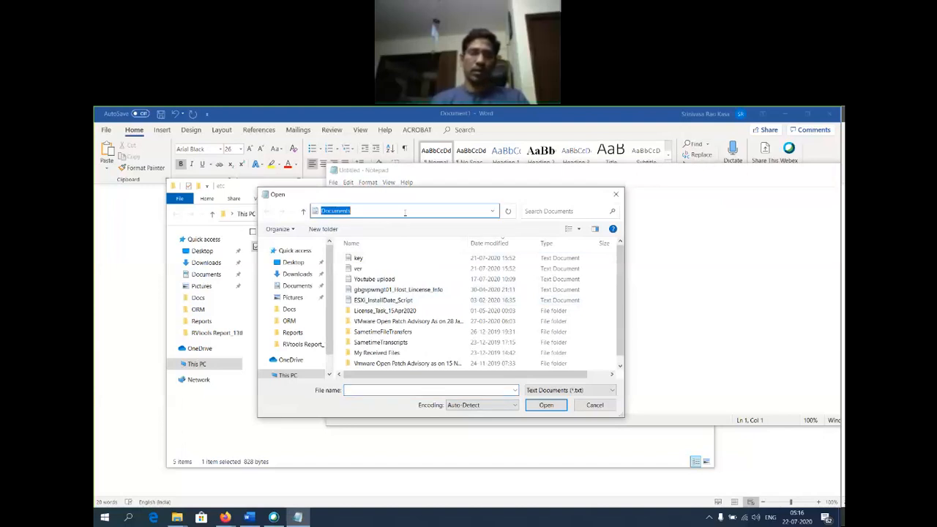
{"action": "type", "text": "c:\\win"}
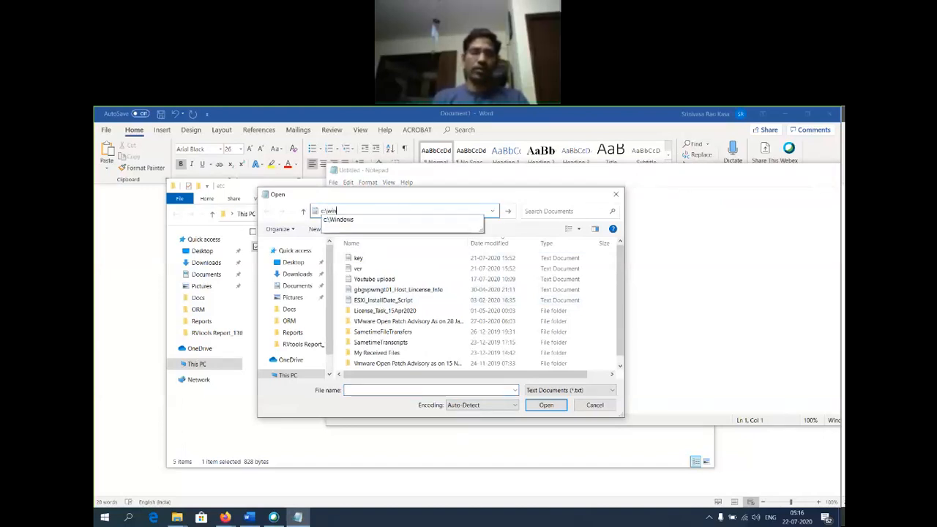
{"action": "type", "text": "dows\\sys"}
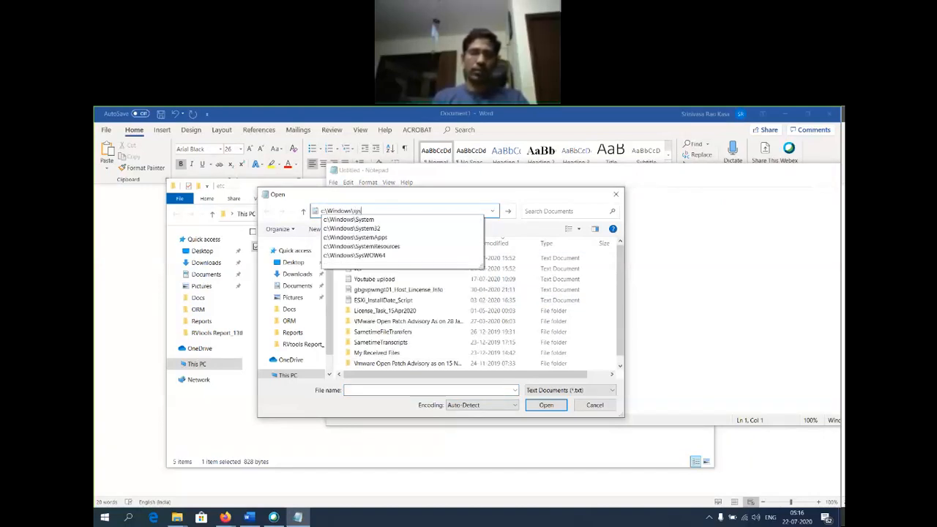
{"action": "key", "text": "Down"}
{"action": "key", "text": "Down"}
{"action": "type", "text": "\\dri"}
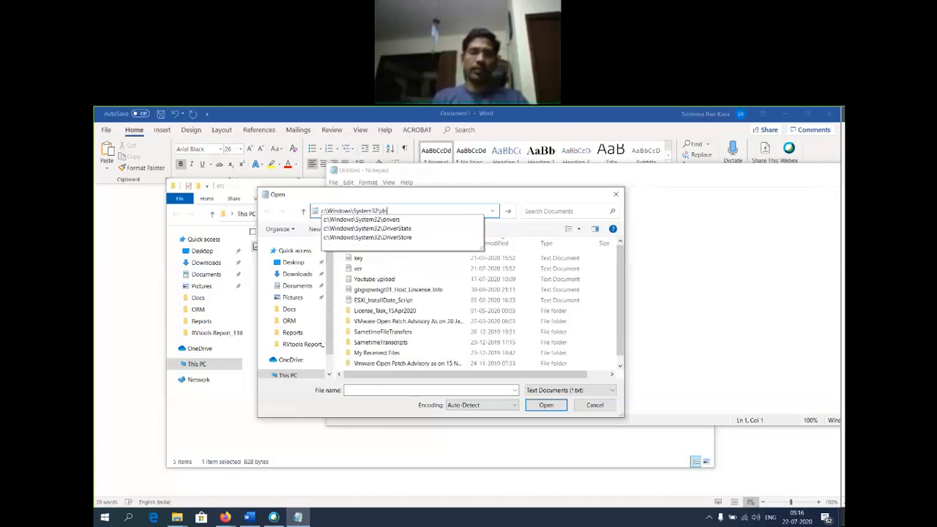
{"action": "key", "text": "Down"}
{"action": "type", "text": "\\e"}
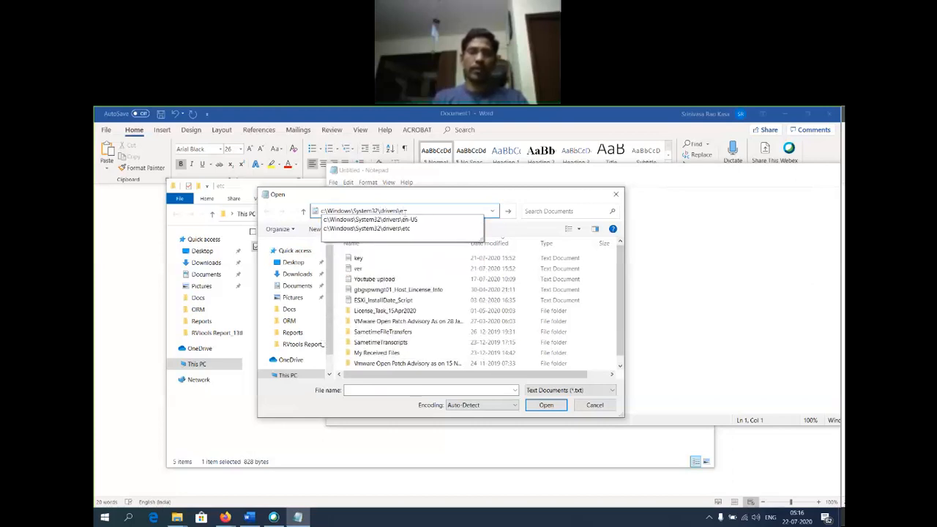
{"action": "key", "text": "Down"}
{"action": "key", "text": "Down"}
{"action": "key", "text": "Return"}
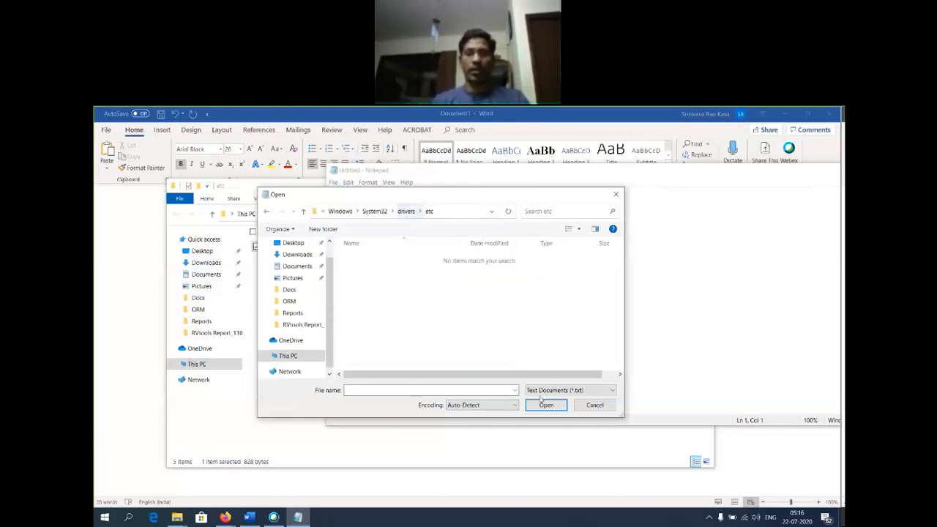
Show All Files in the type filter and open the hosts file.
{"action": "left_click", "coordinate": [612, 391]}
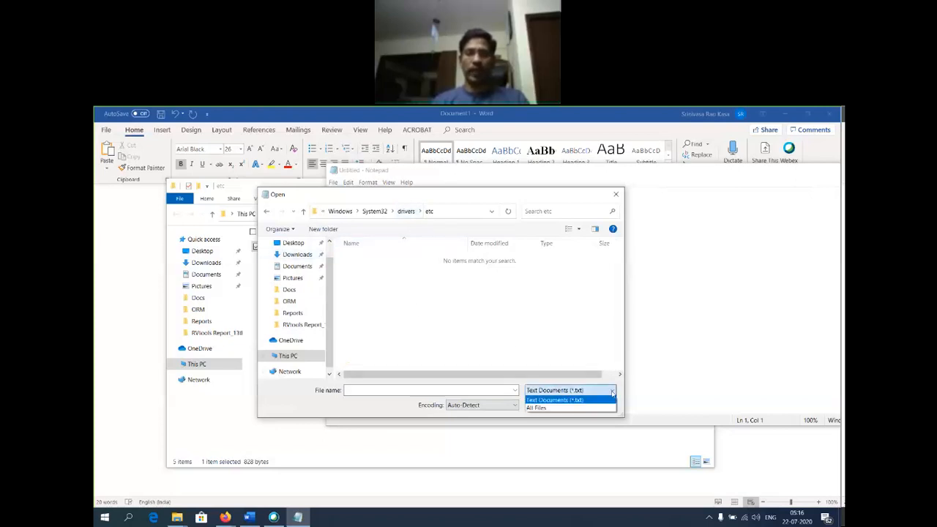
{"action": "left_click", "coordinate": [549, 409]}
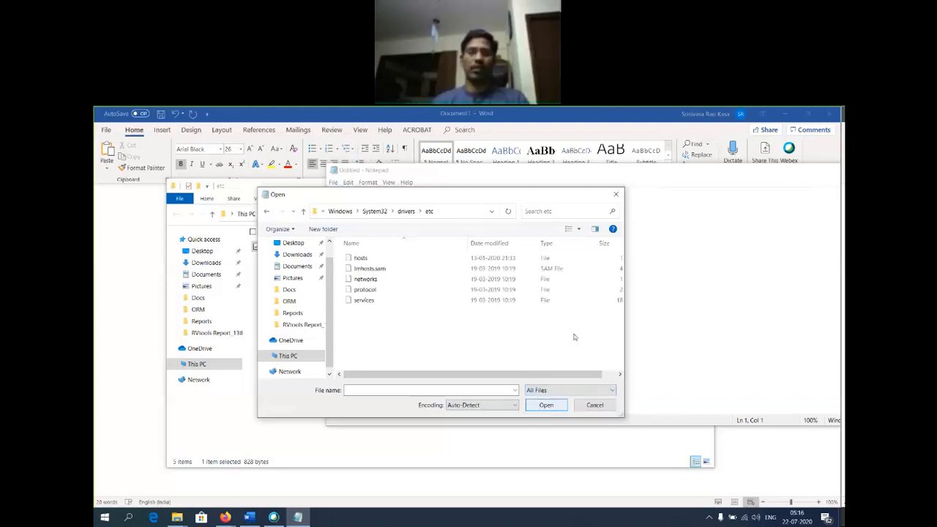
{"action": "left_click", "coordinate": [363, 259]}
{"action": "double_click", "coordinate": [363, 260]}
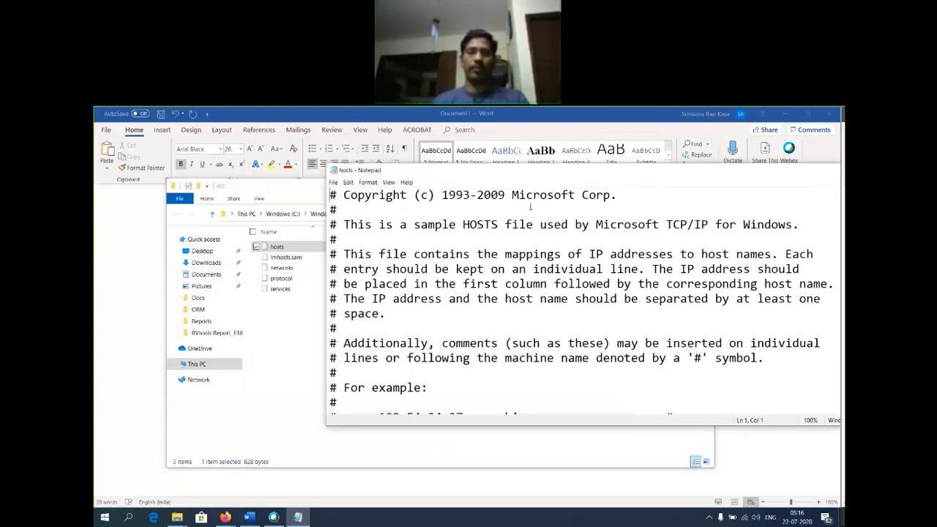
Paste the 192.168.222.10–12 test1–test3 mappings after the last localhost line, then select the DNS heading in Word.
{"action": "scroll", "coordinate": [562, 358], "scroll_direction": "down", "scroll_amount": 3}
{"action": "left_click", "coordinate": [563, 359]}
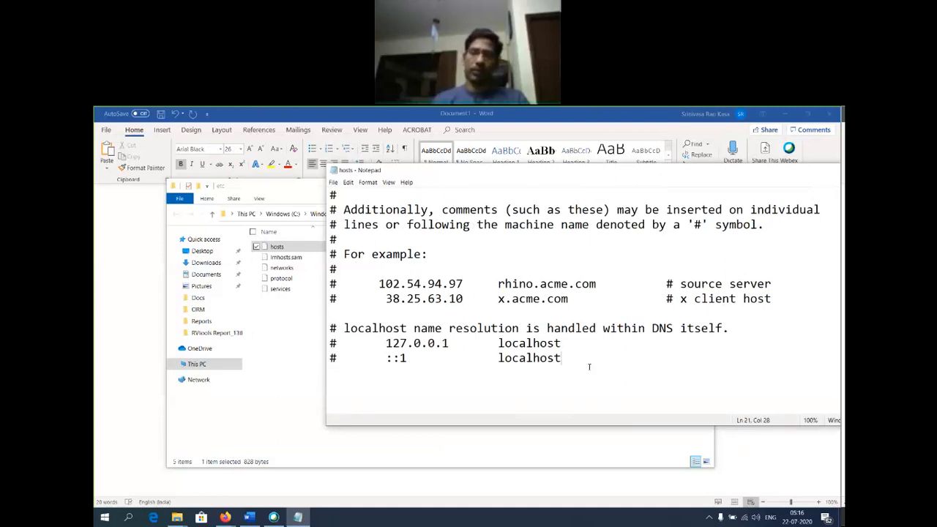
{"action": "key", "text": "ctrl+v"}
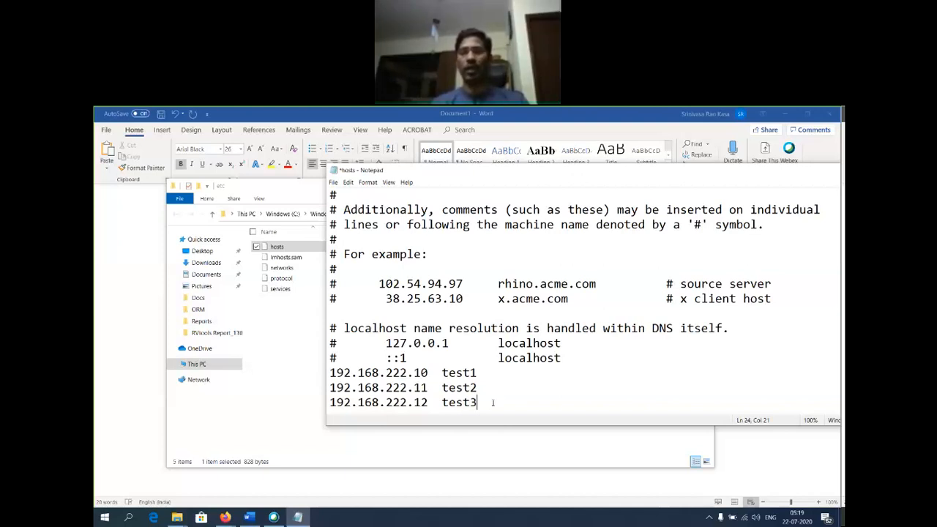
{"action": "left_click", "coordinate": [112, 389]}
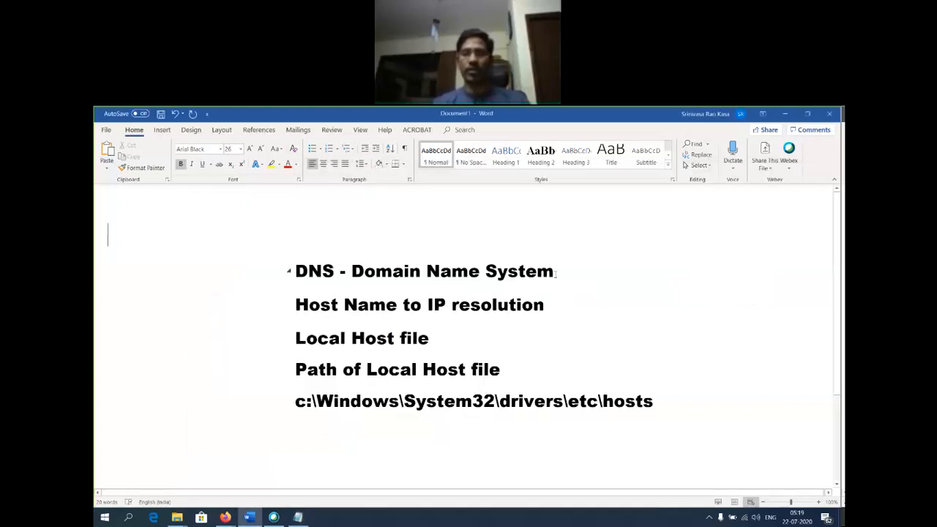
{"action": "left_click_drag", "start_coordinate": [554, 270], "coordinate": [295, 271]}
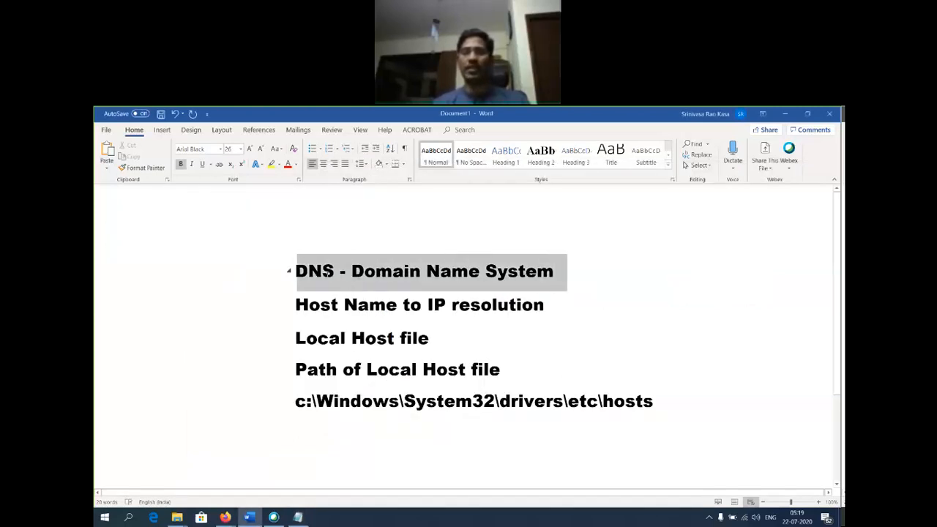
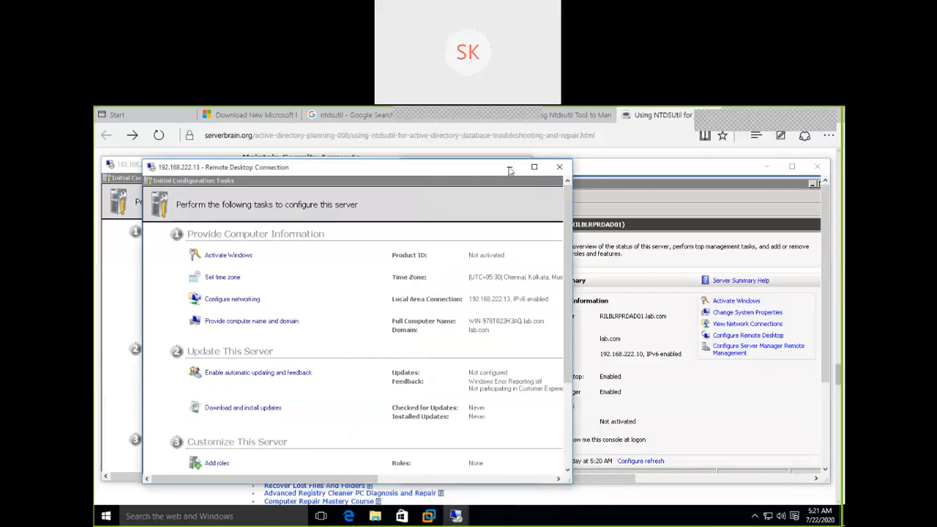
Minimize the 192.168.222.13, .10 and .12 remote desktop sessions.
{"action": "left_click", "coordinate": [509, 167]}
{"action": "left_click", "coordinate": [766, 168]}
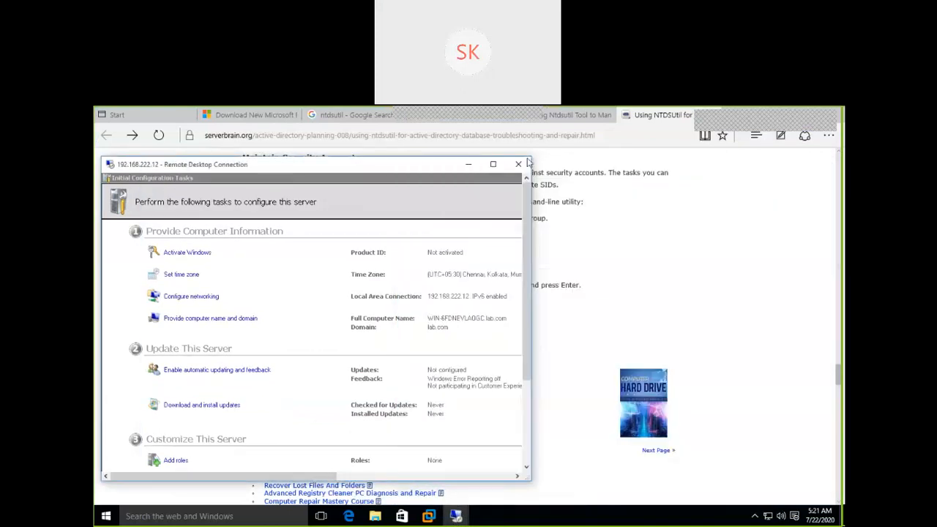
{"action": "left_click", "coordinate": [469, 166]}
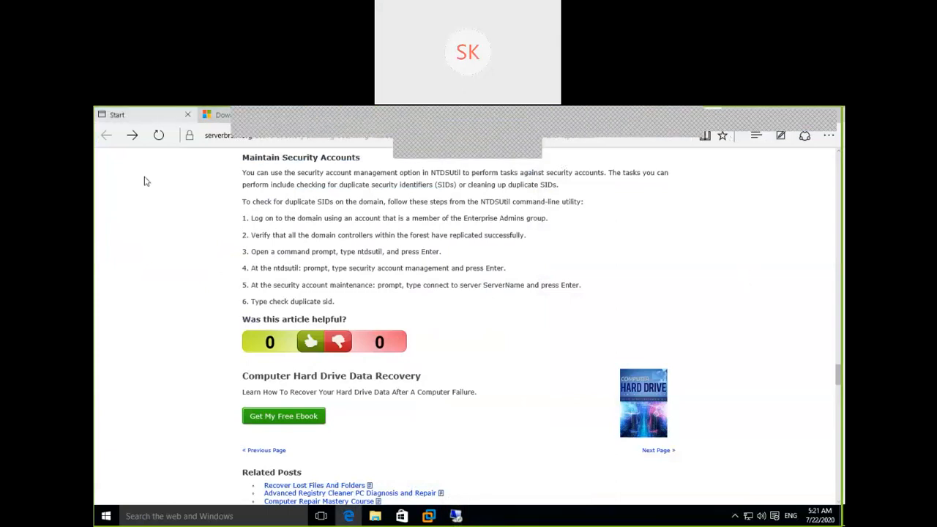
Search for mstsc and launch Remote Desktop Connection.
{"action": "left_click", "coordinate": [192, 517]}
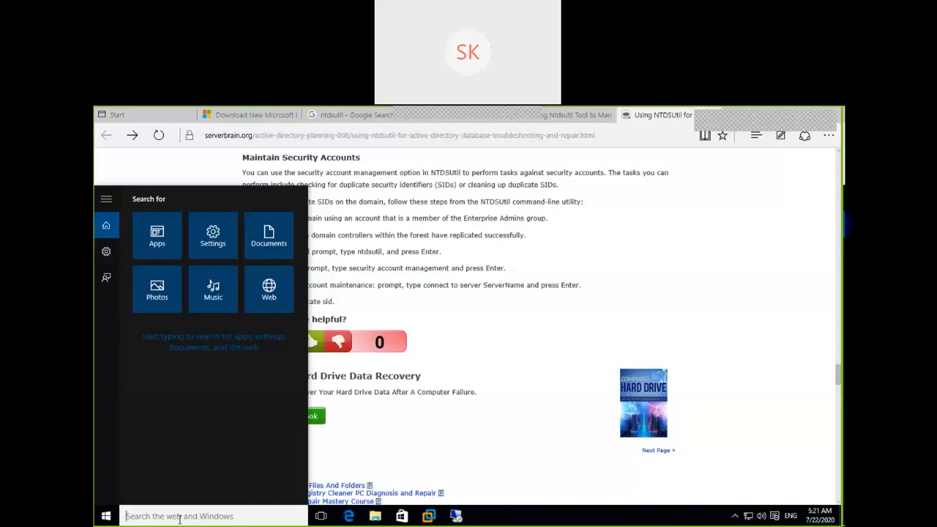
{"action": "type", "text": "note"}
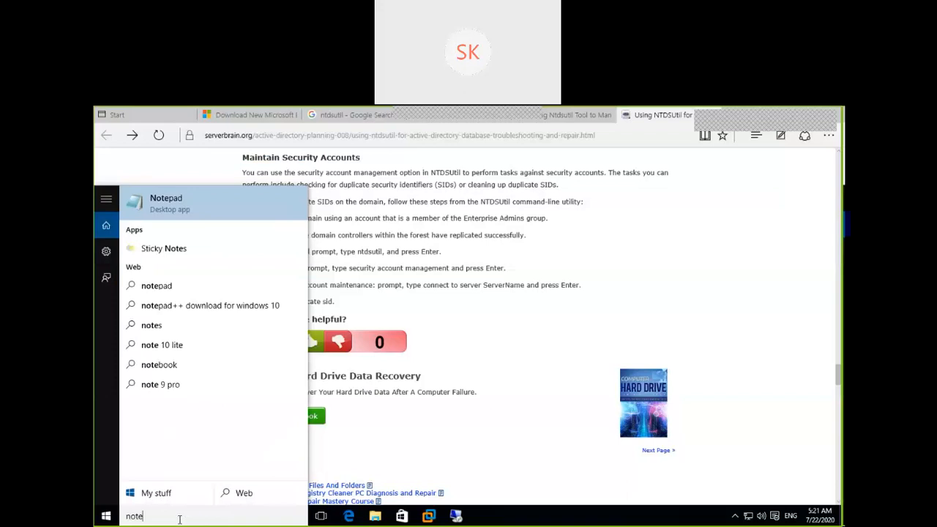
{"action": "key", "text": "BackSpace"}
{"action": "key", "text": "BackSpace"}
{"action": "key", "text": "BackSpace"}
{"action": "key", "text": "BackSpace"}
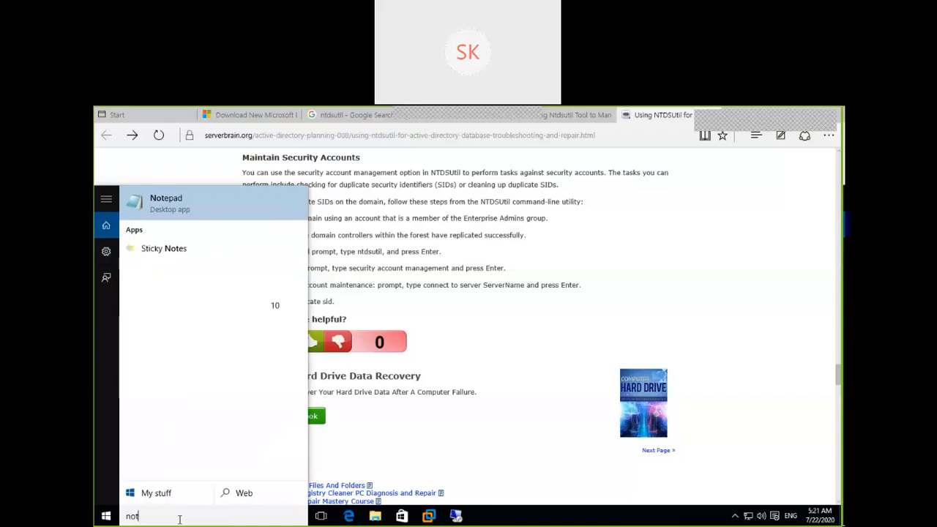
{"action": "type", "text": "mstsc"}
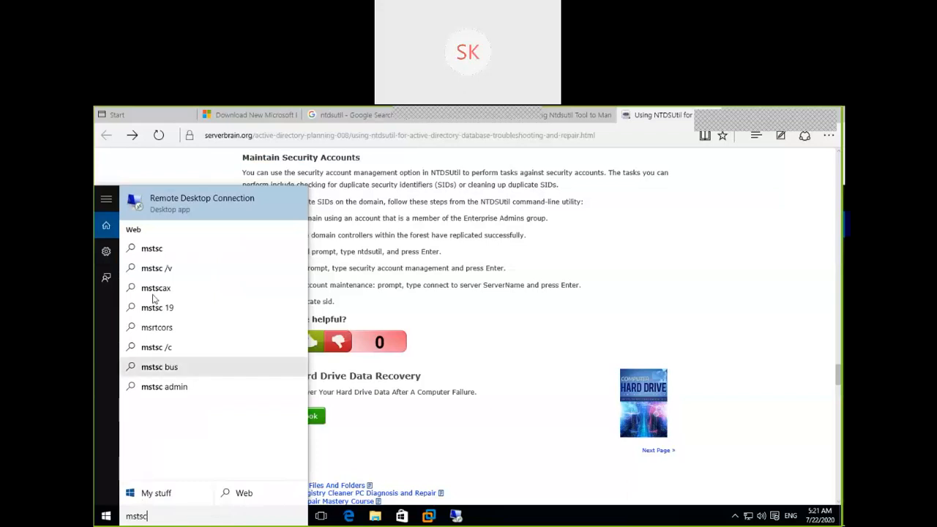
{"action": "left_click", "coordinate": [177, 203]}
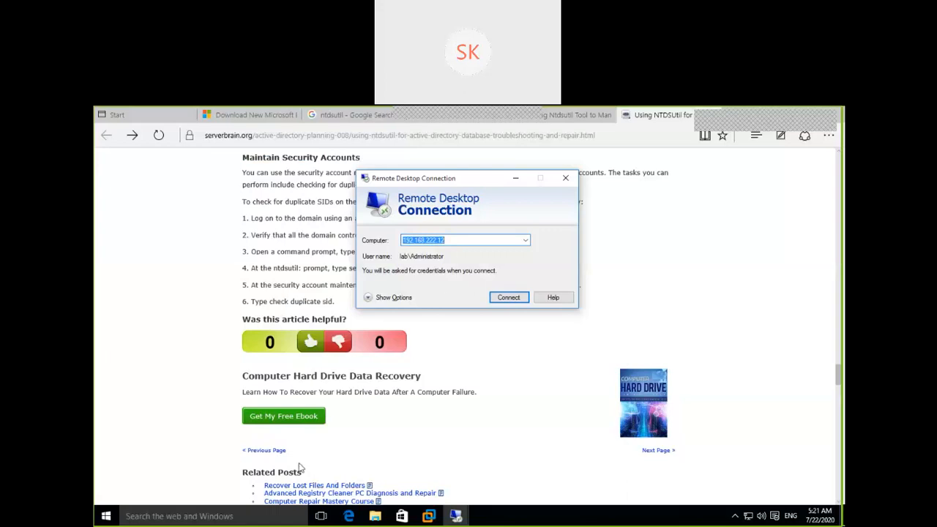
Launch Notepad as administrator, approving the UAC prompt.
{"action": "left_click", "coordinate": [235, 514]}
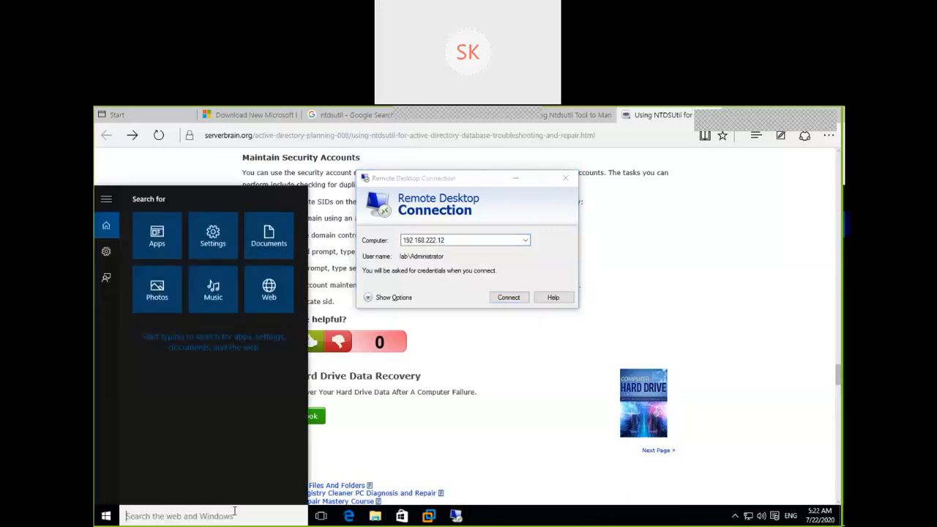
{"action": "type", "text": "notepad"}
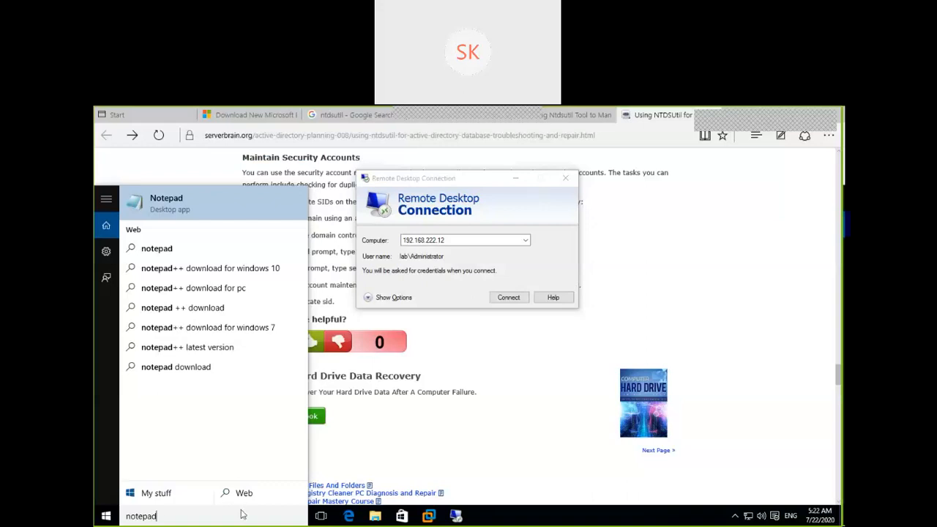
{"action": "right_click", "coordinate": [222, 205]}
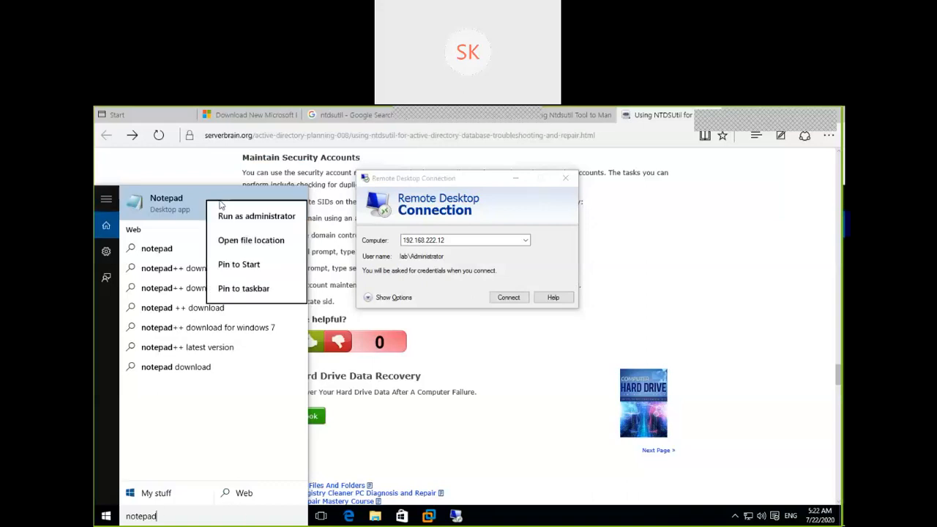
{"action": "left_click", "coordinate": [227, 217]}
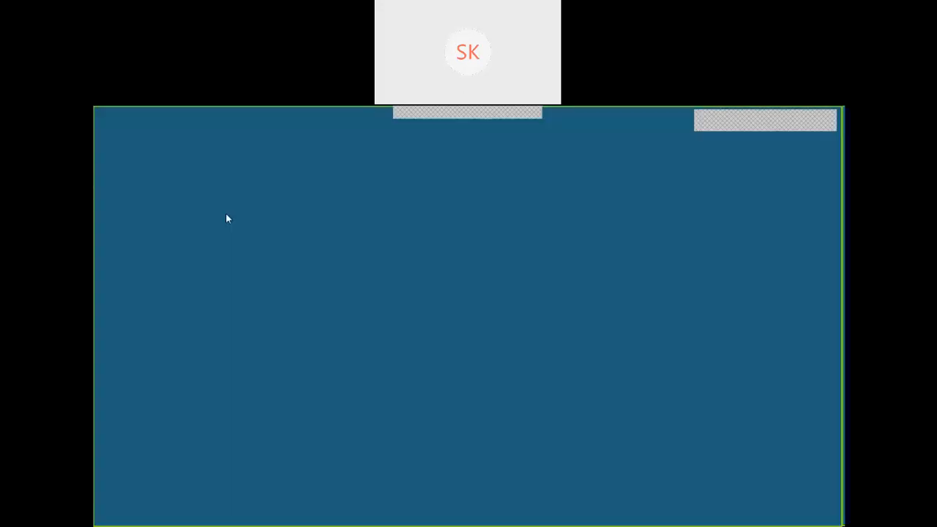
{"action": "left_click", "coordinate": [514, 329]}
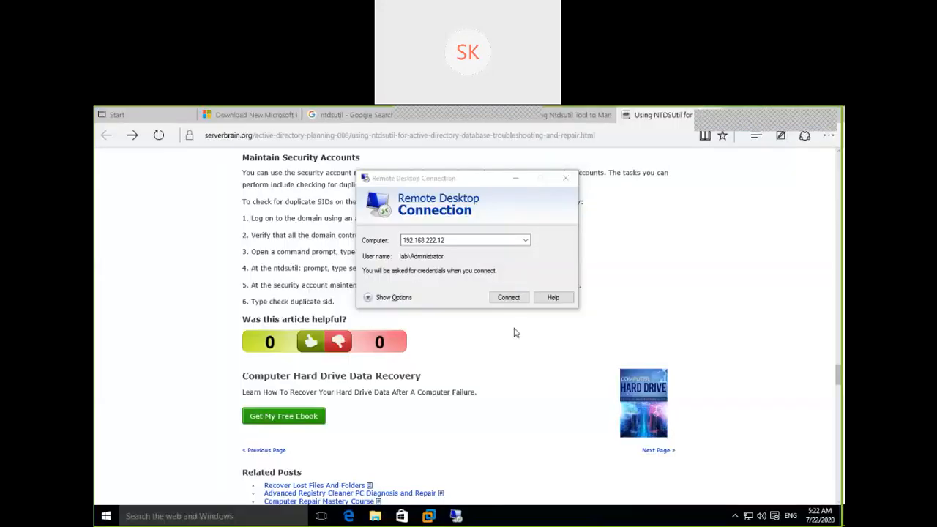
{"action": "left_click", "coordinate": [516, 182]}
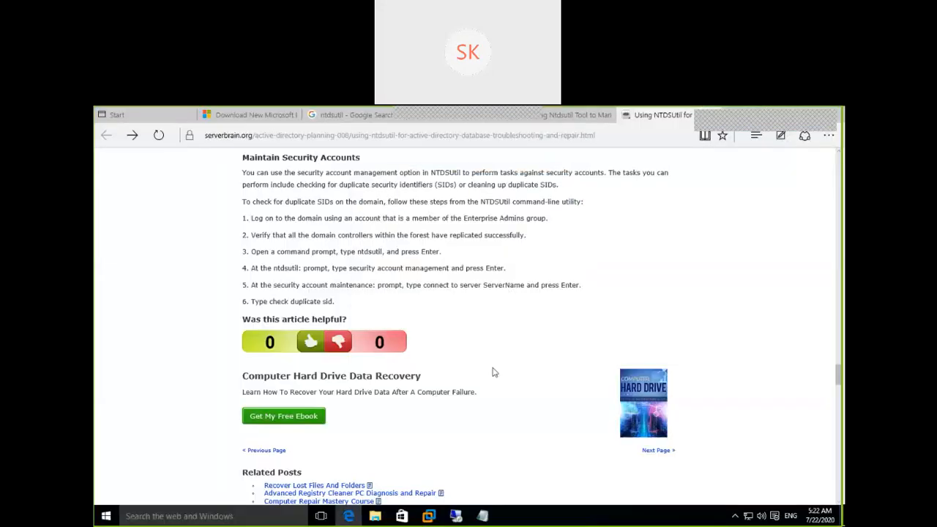
{"action": "left_click", "coordinate": [483, 516]}
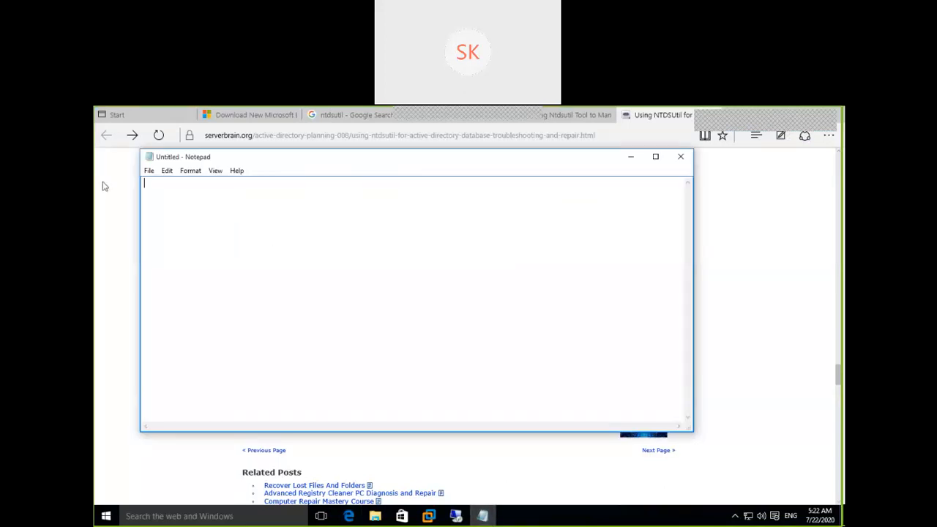
Set Notepad's font to Consolas, size 22, Bold.
{"action": "left_click", "coordinate": [195, 171]}
{"action": "left_click", "coordinate": [193, 195]}
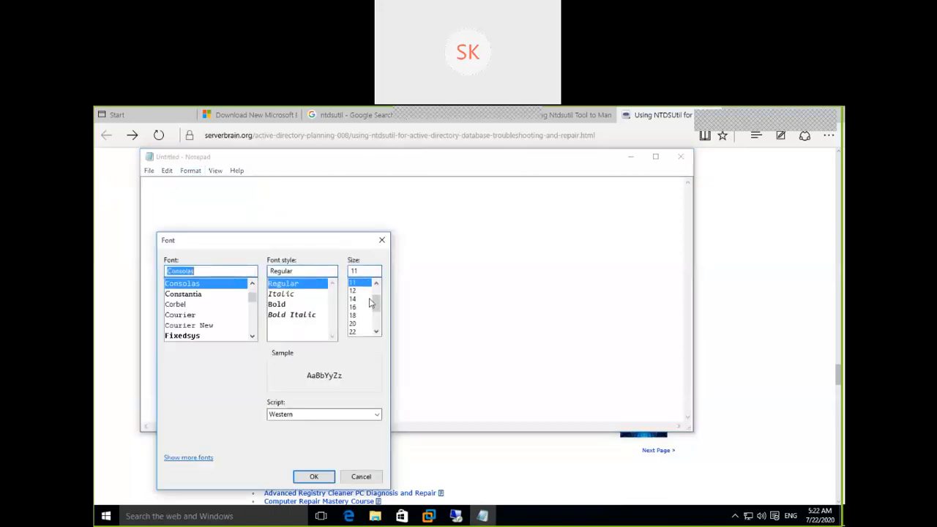
{"action": "left_click", "coordinate": [314, 476]}
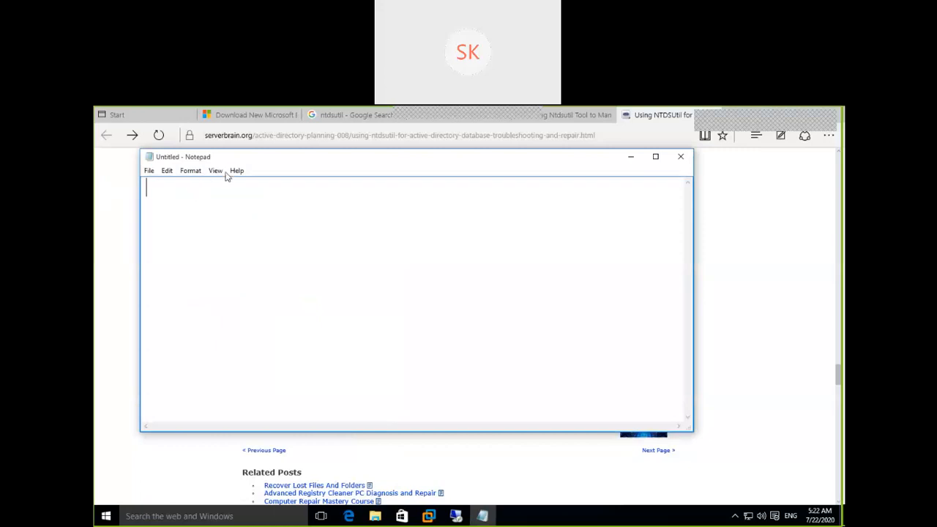
{"action": "left_click", "coordinate": [190, 172]}
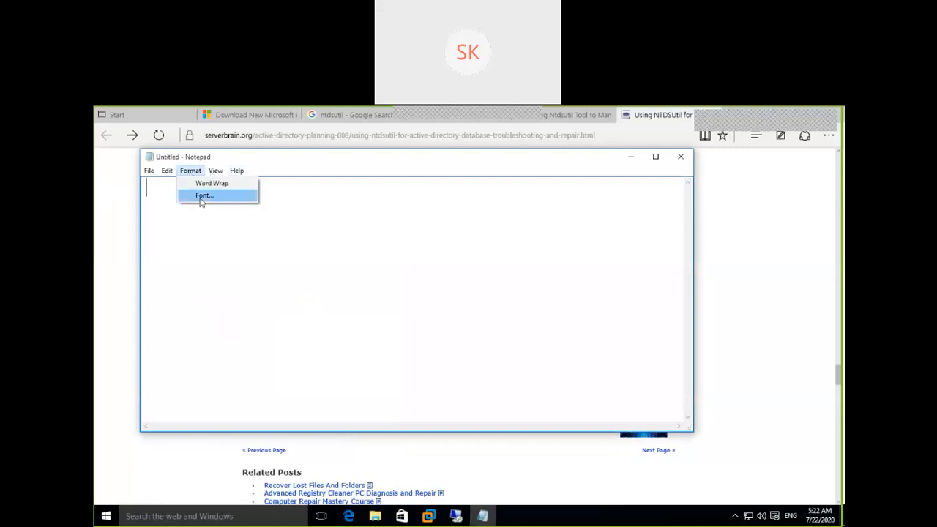
{"action": "left_click", "coordinate": [203, 196]}
{"action": "left_click", "coordinate": [285, 307]}
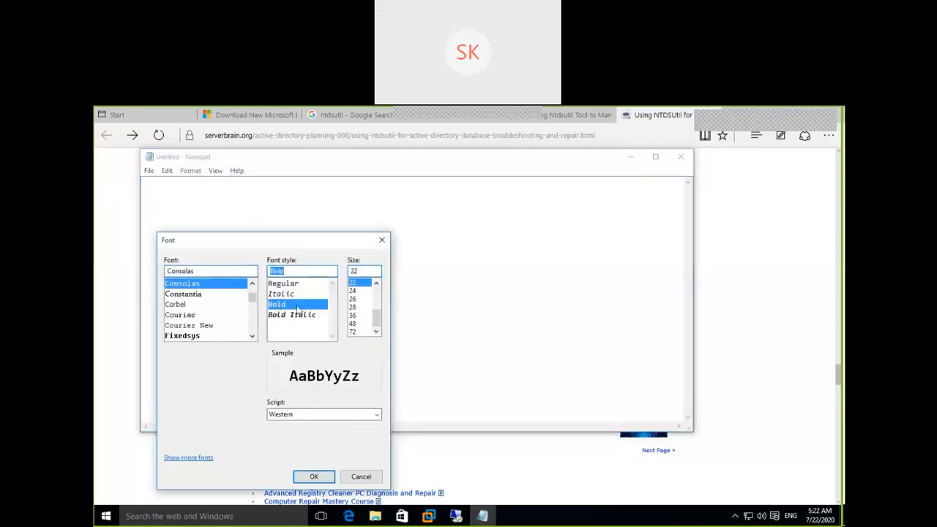
{"action": "left_click", "coordinate": [313, 476]}
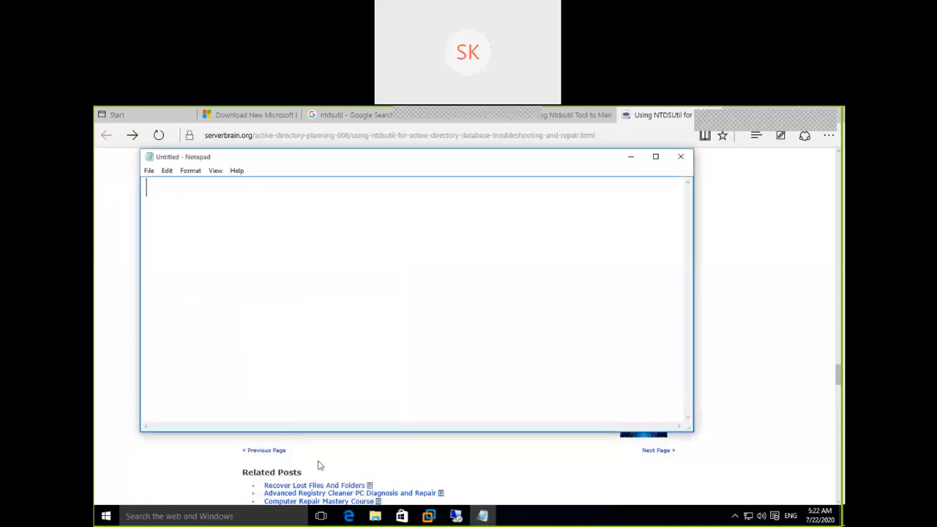
Browse to System32\drivers\etc, show All Files and open the hosts file.
{"action": "left_click", "coordinate": [150, 171]}
{"action": "left_click", "coordinate": [173, 196]}
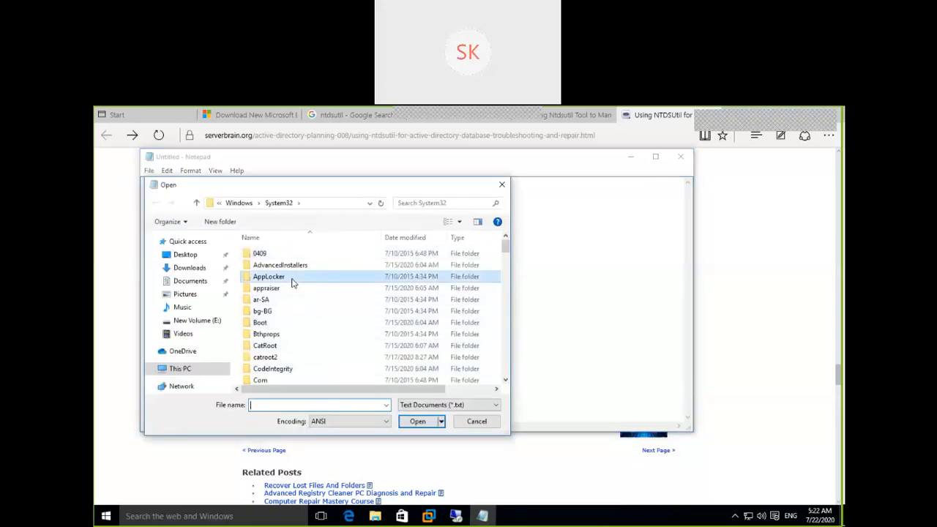
{"action": "scroll", "coordinate": [292, 283], "scroll_direction": "down", "scroll_amount": 5}
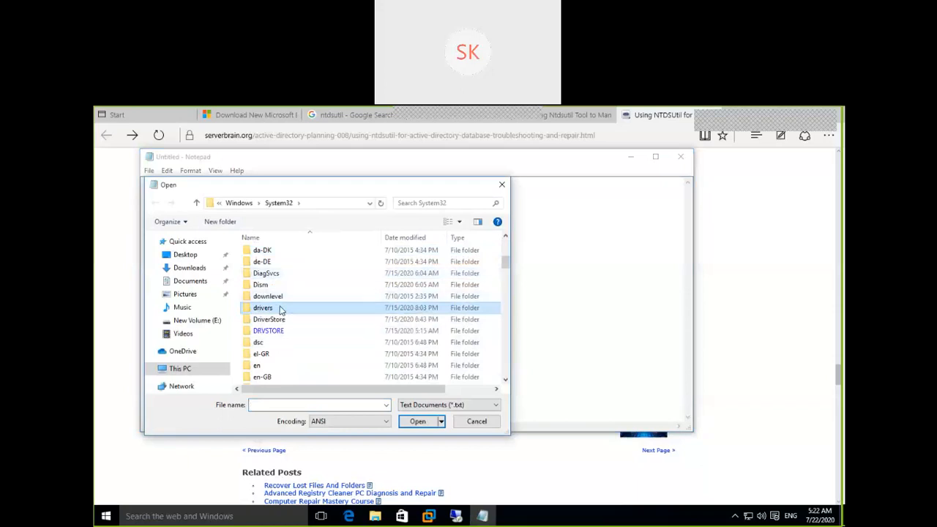
{"action": "double_click", "coordinate": [284, 308]}
{"action": "double_click", "coordinate": [267, 267]}
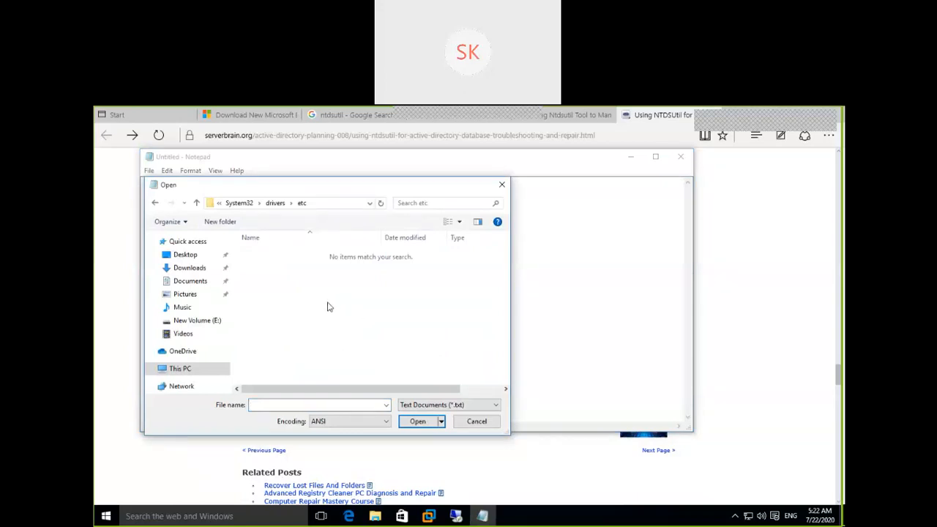
{"action": "left_click", "coordinate": [473, 405]}
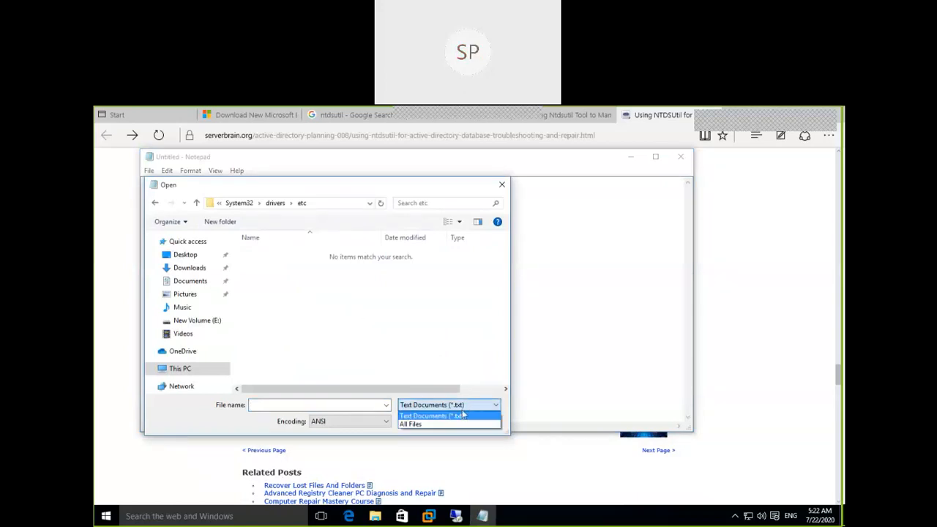
{"action": "left_click", "coordinate": [432, 425]}
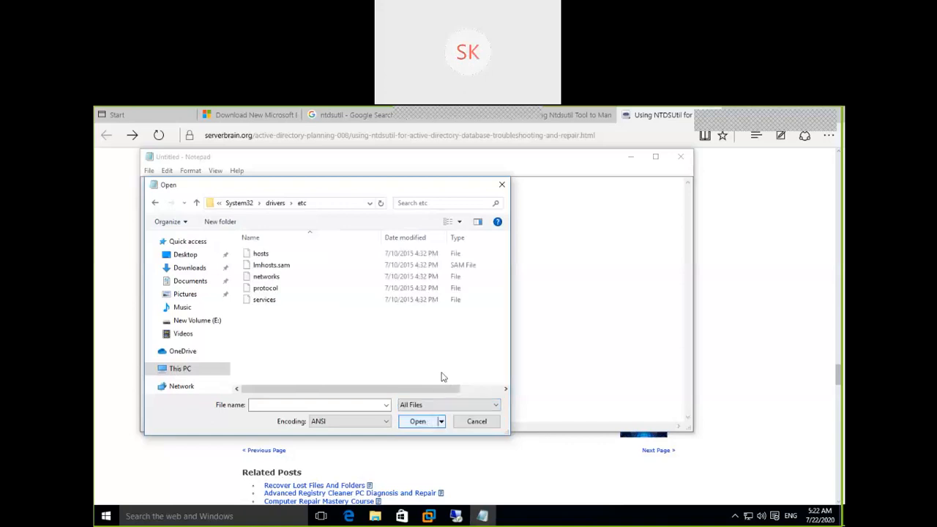
{"action": "left_click", "coordinate": [261, 256]}
{"action": "left_click", "coordinate": [418, 423]}
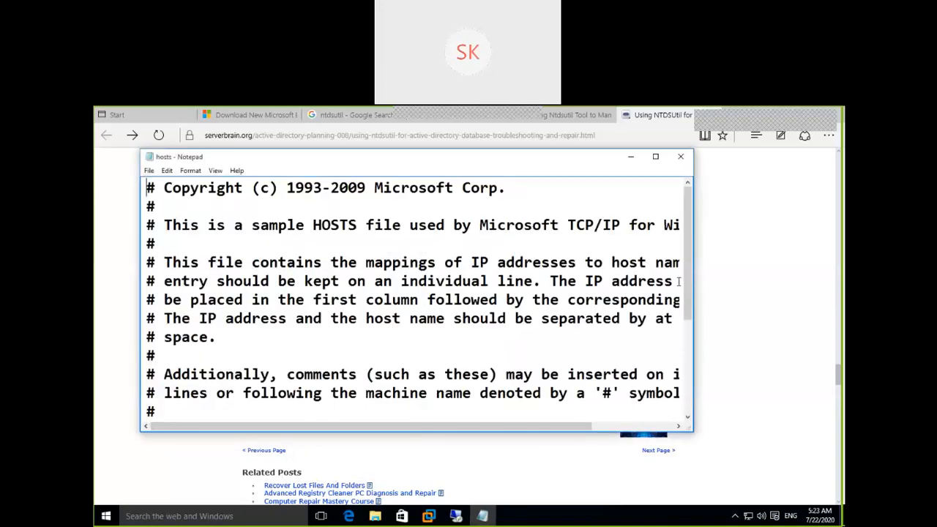
Add tab-separated entries 192.168.222.10 Adserver and 192.168.222.12 MemberSrv1 at the end.
{"action": "left_click_drag", "start_coordinate": [688, 291], "coordinate": [668, 383]}
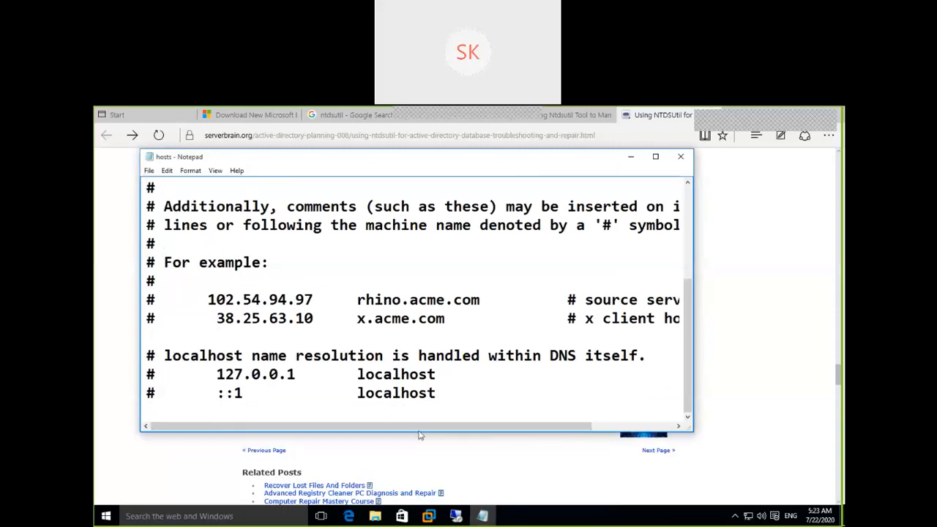
{"action": "left_click", "coordinate": [397, 412]}
{"action": "type", "text": "192.168."}
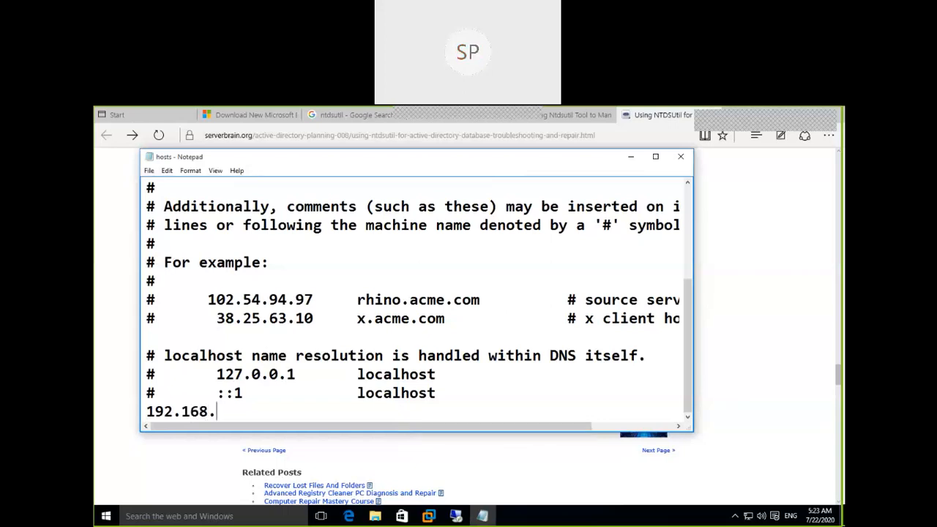
{"action": "type", "text": "222.1"}
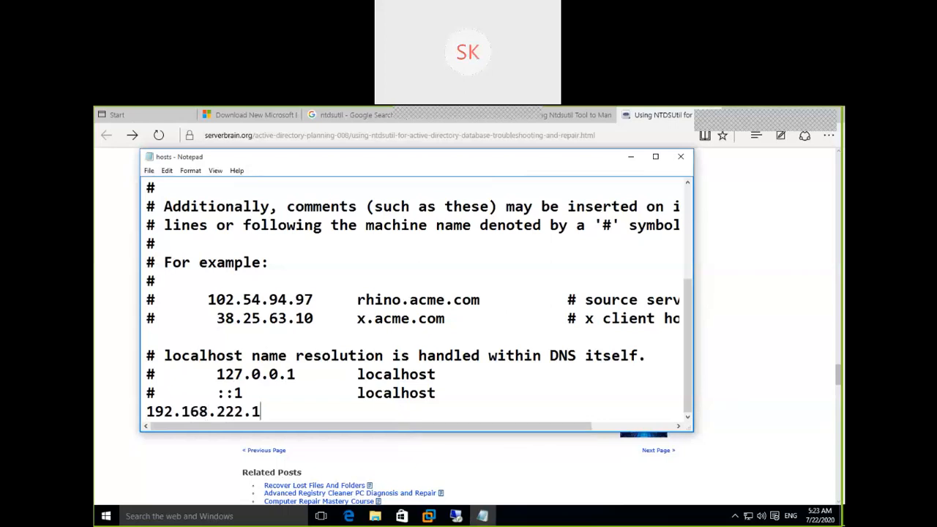
{"action": "type", "text": "0"}
{"action": "key", "text": "Tab"}
{"action": "key", "text": "BackSpace"}
{"action": "key", "text": "Tab"}
{"action": "type", "text": "Adserver"}
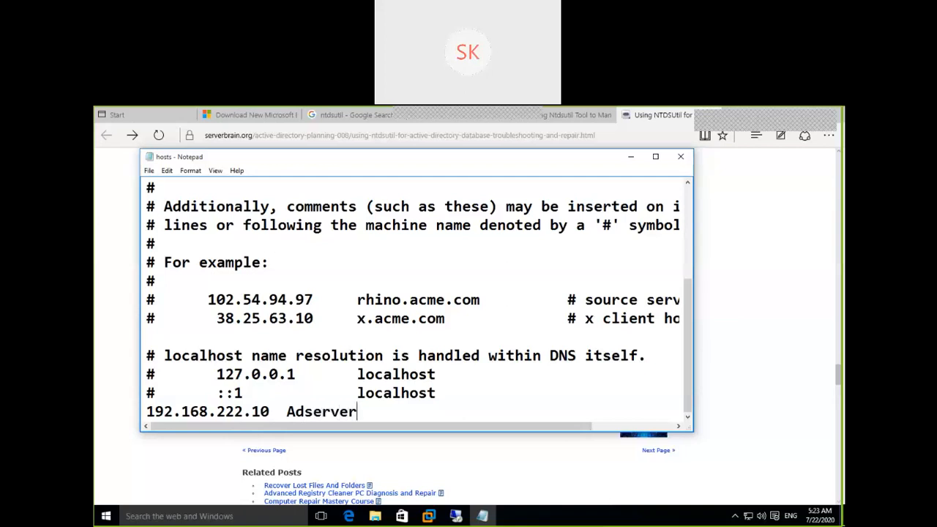
{"action": "key", "text": "Return"}
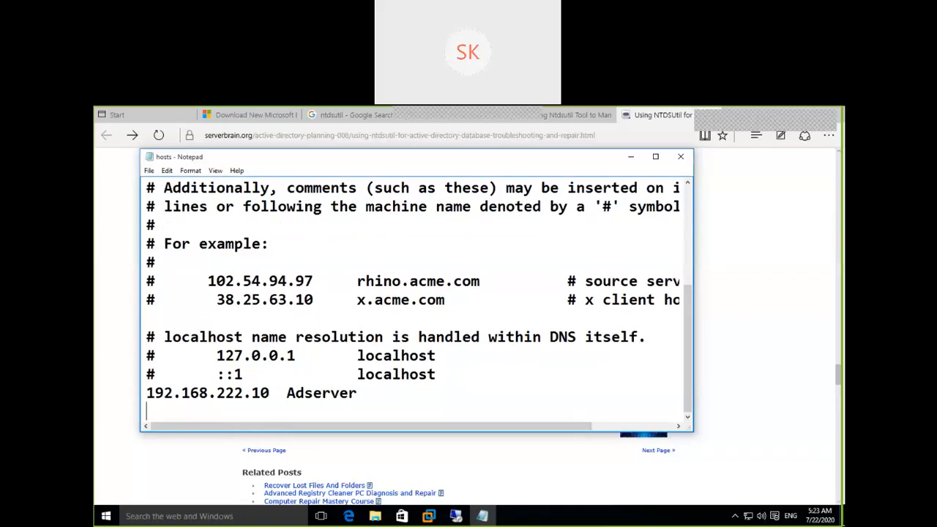
{"action": "type", "text": "192.168.222.12"}
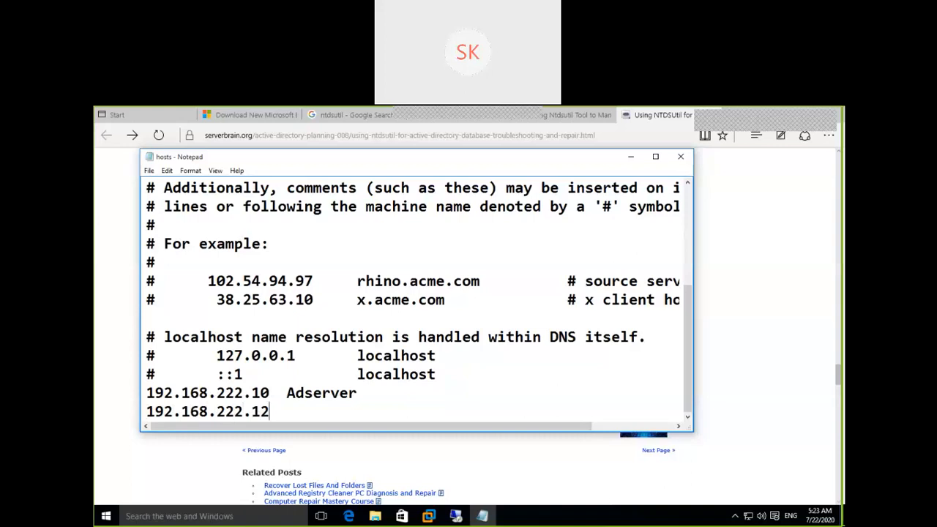
{"action": "key", "text": "Tab"}
{"action": "type", "text": "MemberS"}
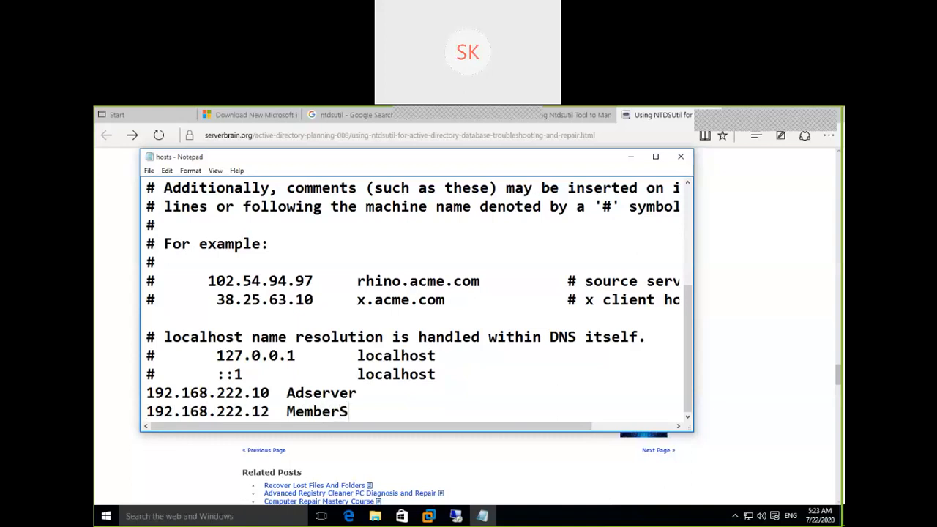
{"action": "type", "text": "rv1"}
{"action": "key", "text": "Return"}
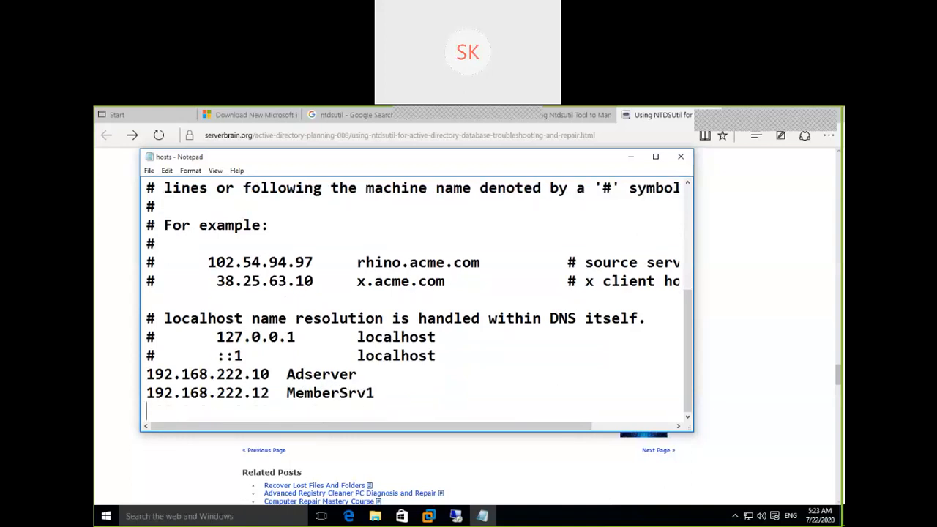
Duplicate the MemberSrv1 line and edit it to 192.168.222.13 MemberSrv2.
{"action": "key", "text": "Up"}
{"action": "key", "text": "Up"}
{"action": "key", "text": "Down"}
{"action": "key", "text": "shift+Down"}
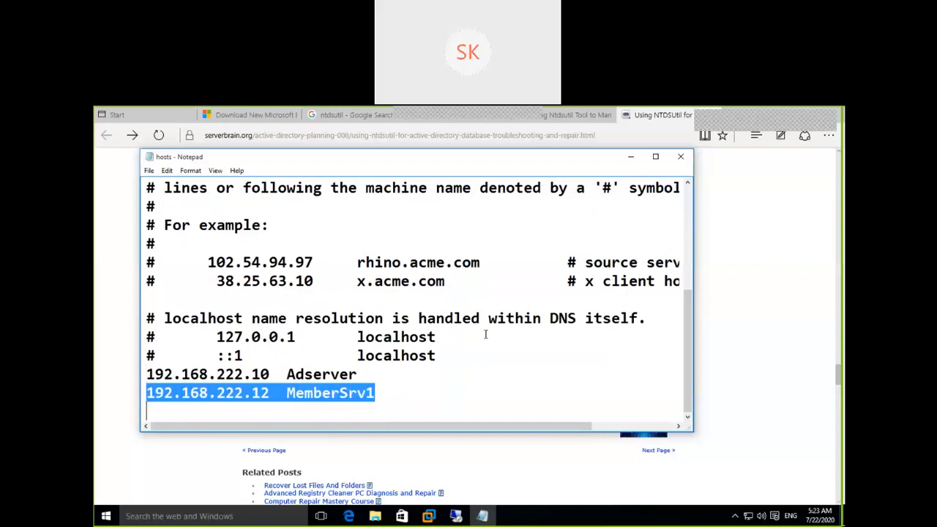
{"action": "key", "text": "ctrl+c"}
{"action": "key", "text": "ctrl+v"}
{"action": "key", "text": "ctrl+v"}
{"action": "key", "text": "Up"}
{"action": "key", "text": "Right"}
{"action": "key", "text": "Right"}
{"action": "key", "text": "Right"}
{"action": "key", "text": "Right"}
{"action": "key", "text": "Right"}
{"action": "key", "text": "Right"}
{"action": "key", "text": "Right"}
{"action": "key", "text": "Right"}
{"action": "key", "text": "Right"}
{"action": "key", "text": "Right"}
{"action": "key", "text": "Right"}
{"action": "key", "text": "Right"}
{"action": "key", "text": "Right"}
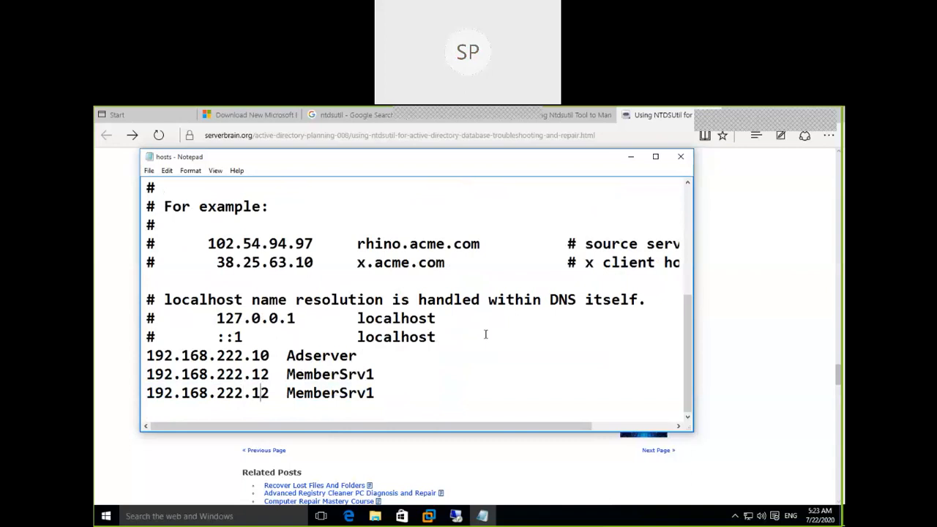
{"action": "type", "text": "3"}
{"action": "key", "text": "Delete"}
{"action": "key", "text": "End"}
{"action": "key", "text": "BackSpace"}
{"action": "type", "text": "3"}
{"action": "key", "text": "BackSpace"}
{"action": "type", "text": "2"}
{"action": "key", "text": "Return"}
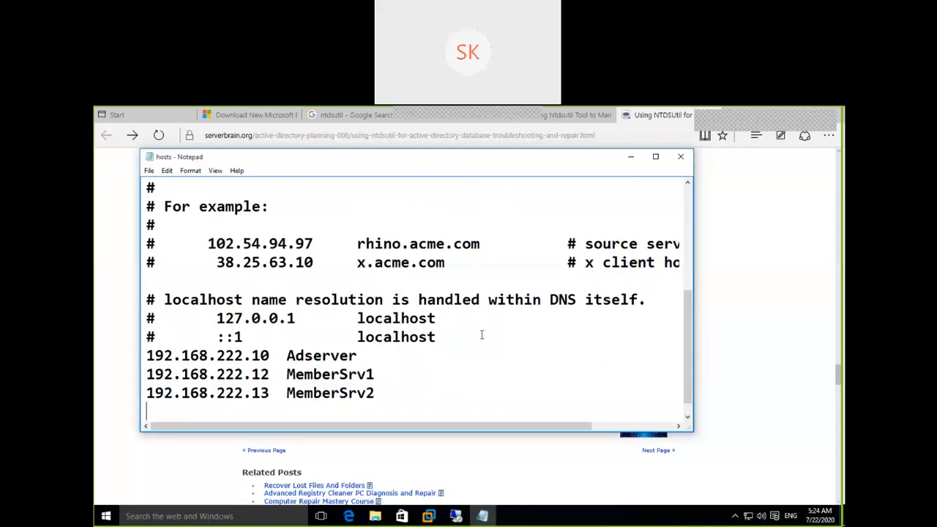
Save the hosts file and select its three new host entries.
{"action": "left_click", "coordinate": [150, 170]}
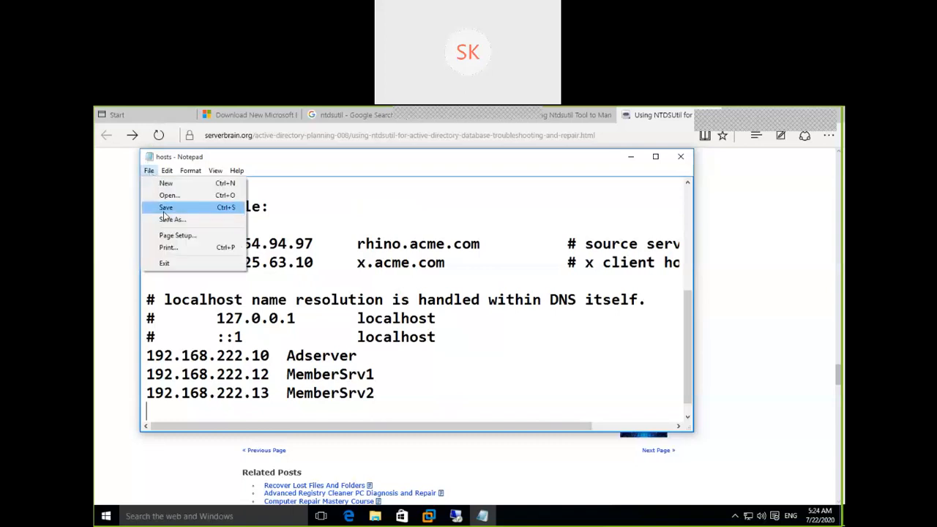
{"action": "left_click", "coordinate": [166, 207]}
{"action": "left_click_drag", "start_coordinate": [379, 396], "coordinate": [144, 352]}
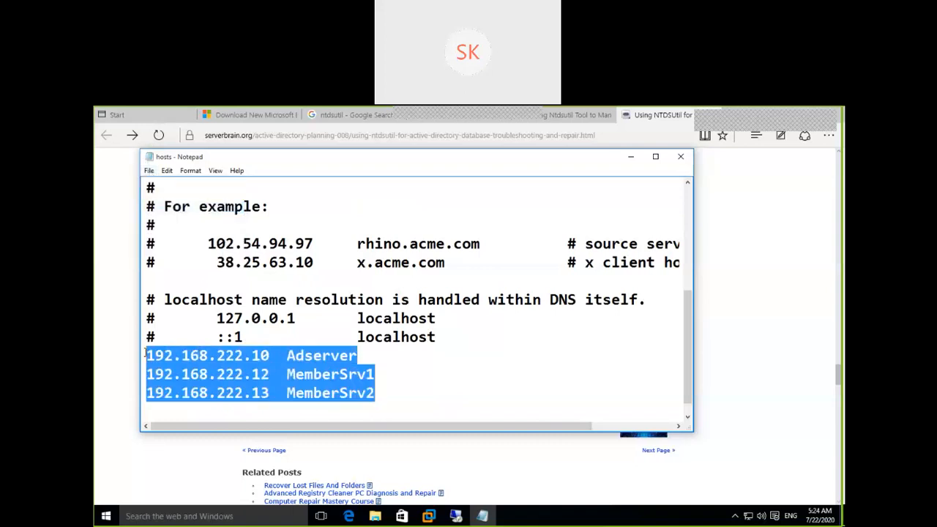
Paste the three entries into a new Untitled Notepad, minimize it, and close the hosts file.
{"action": "left_click", "coordinate": [206, 517]}
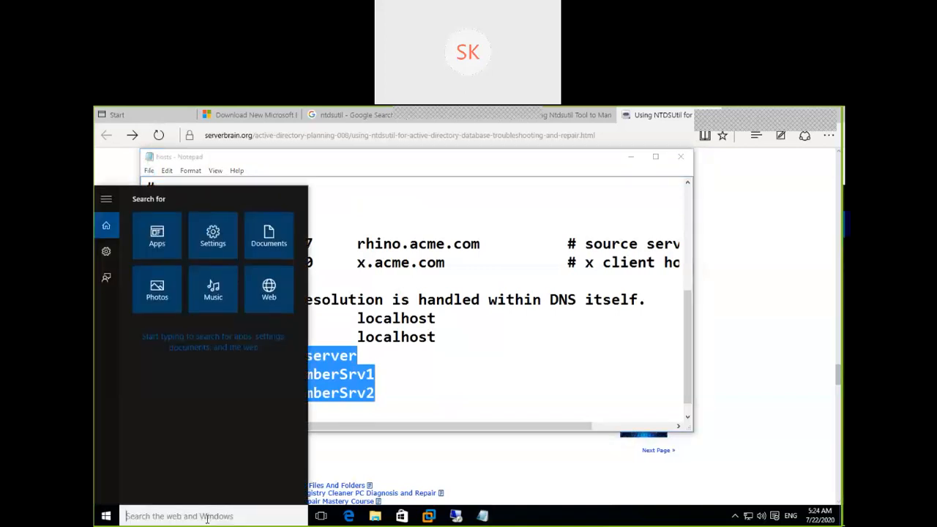
{"action": "type", "text": "notep"}
{"action": "key", "text": "Return"}
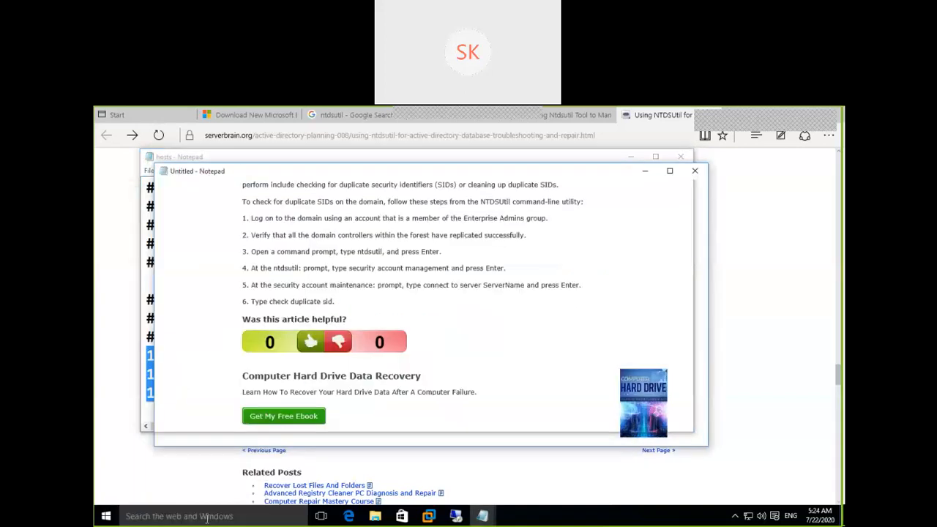
{"action": "key", "text": "ctrl+v"}
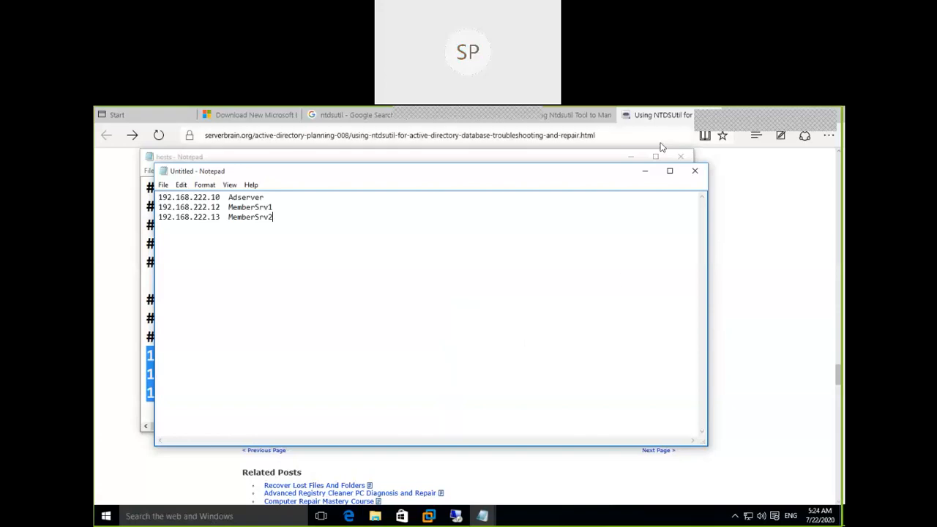
{"action": "left_click", "coordinate": [645, 176]}
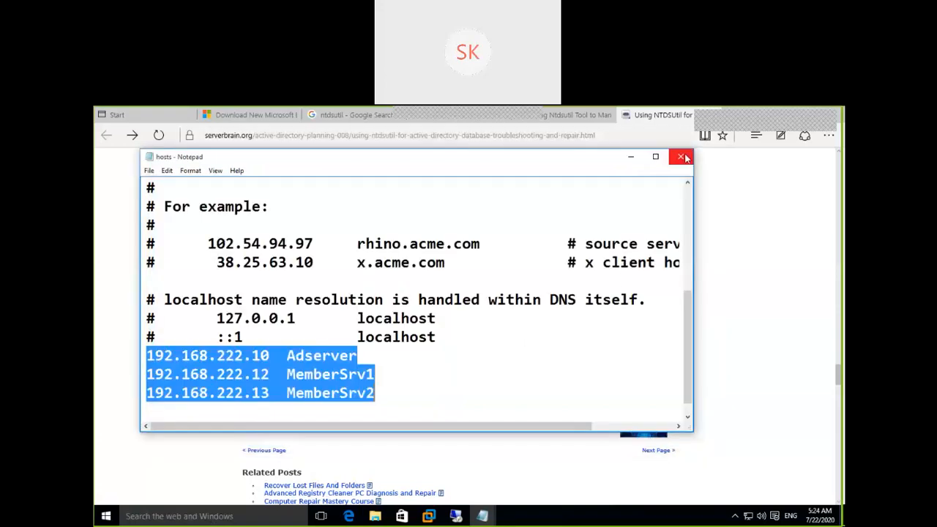
{"action": "left_click", "coordinate": [681, 158]}
{"action": "left_click", "coordinate": [257, 515]}
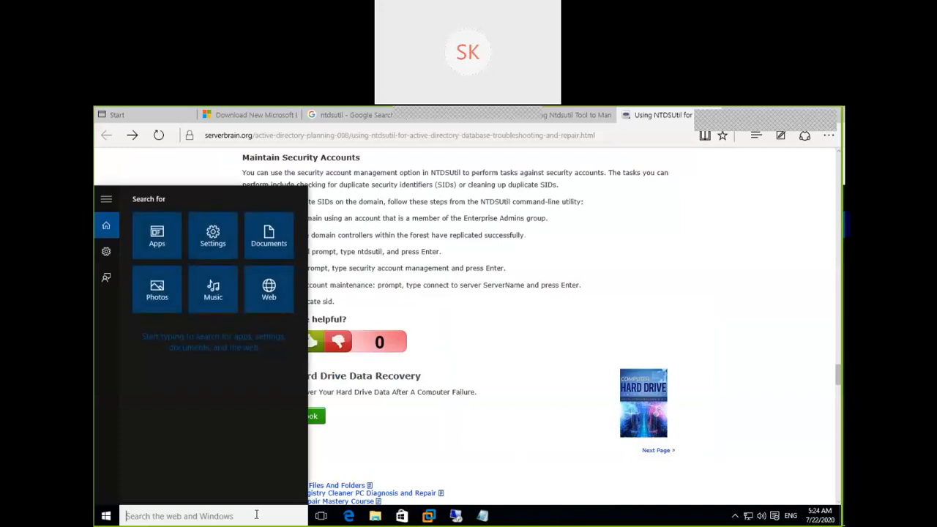
Relaunch Remote Desktop Connection with mstsc and minimize the Untitled host-list notes.
{"action": "type", "text": "mstsc"}
{"action": "key", "text": "Return"}
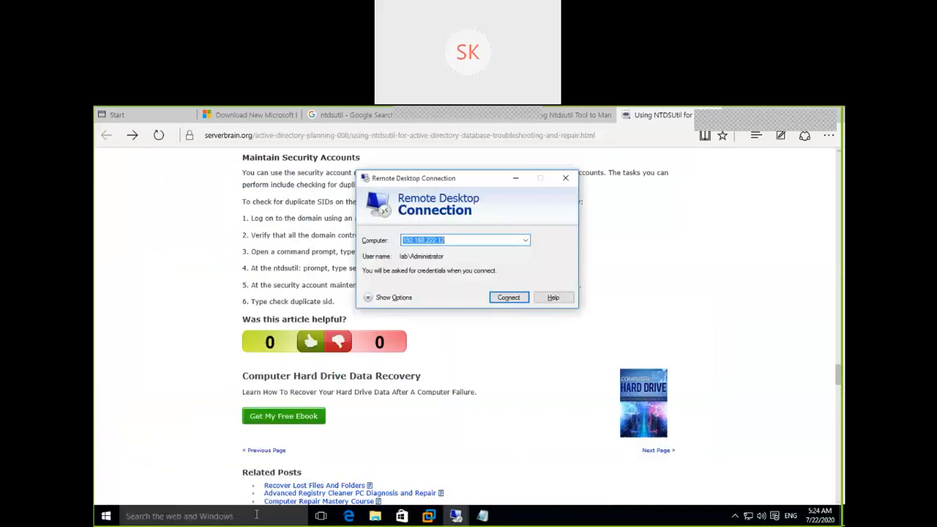
{"action": "left_click", "coordinate": [481, 518]}
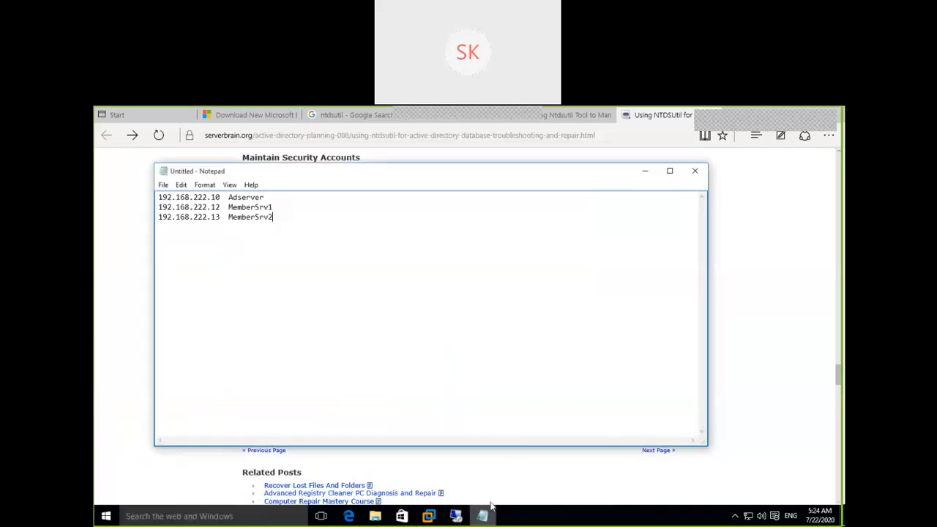
{"action": "double_click", "coordinate": [253, 197]}
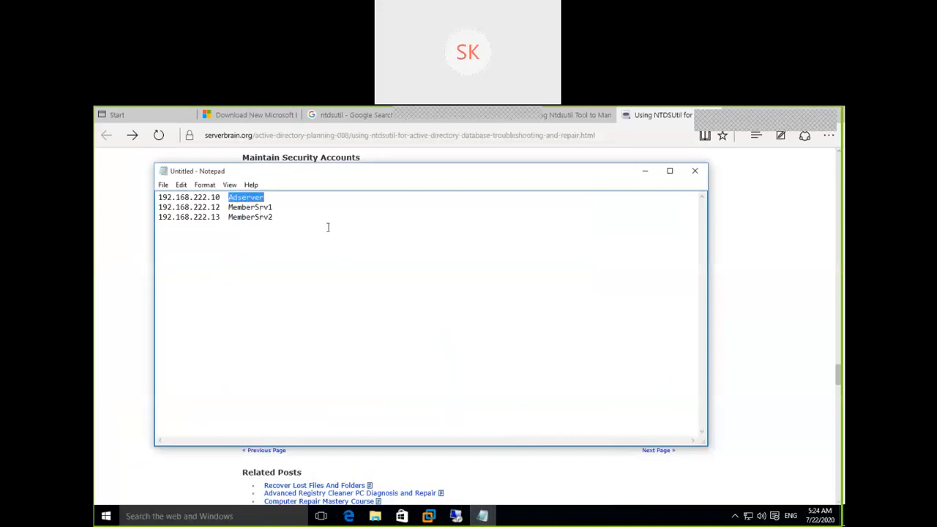
{"action": "left_click", "coordinate": [645, 170]}
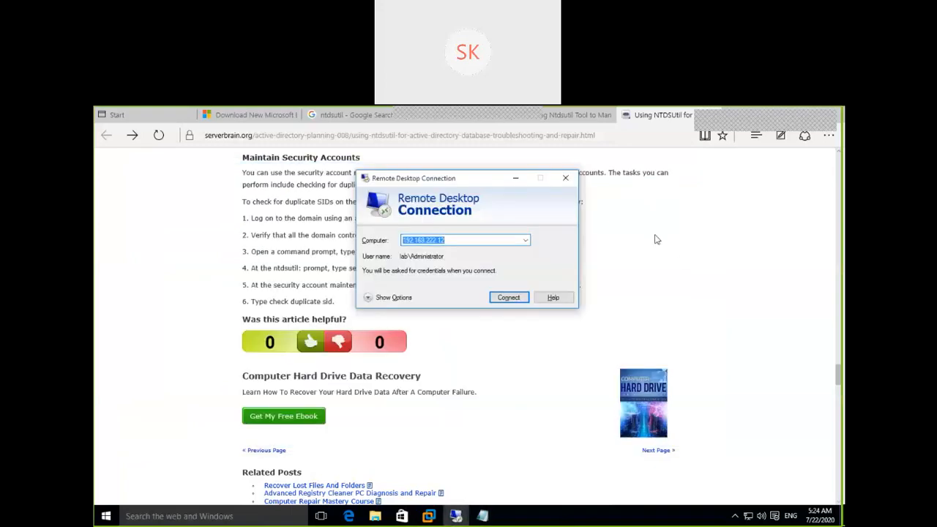
{"action": "left_click", "coordinate": [484, 517]}
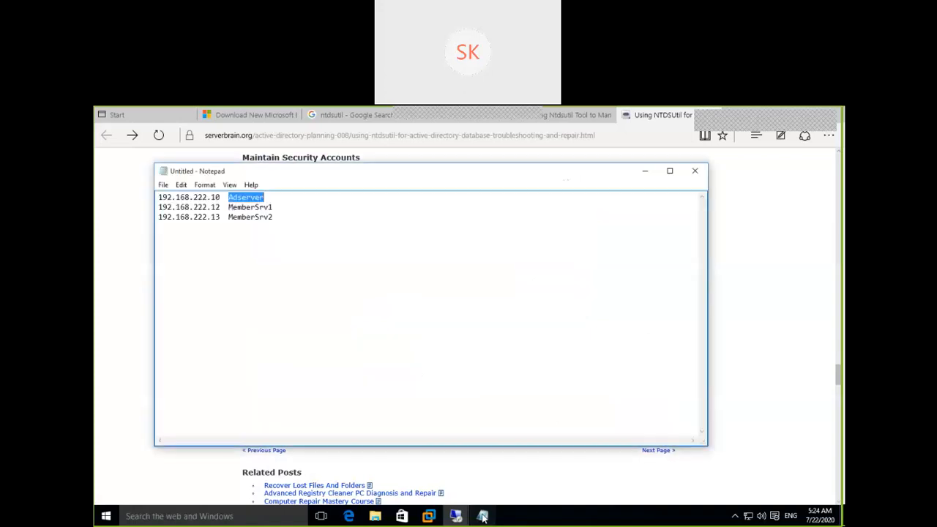
{"action": "left_click", "coordinate": [464, 287]}
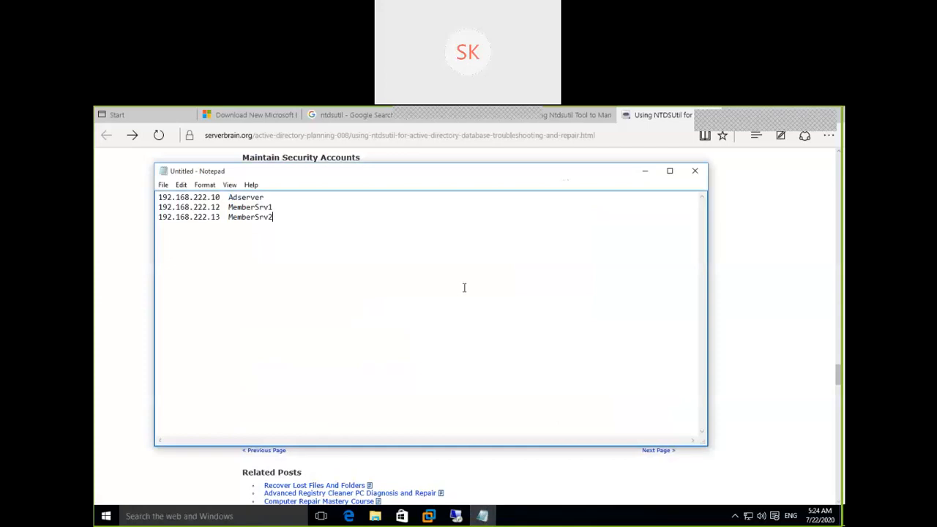
{"action": "left_click", "coordinate": [644, 170]}
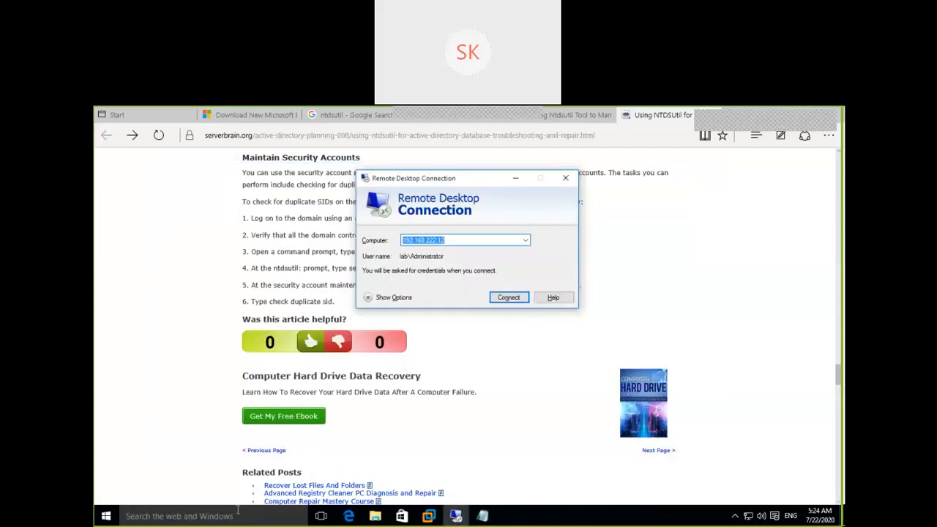
{"action": "left_click", "coordinate": [240, 514]}
Launch Notepad as administrator again, approving the UAC prompt.
{"action": "type", "text": "notepad"}
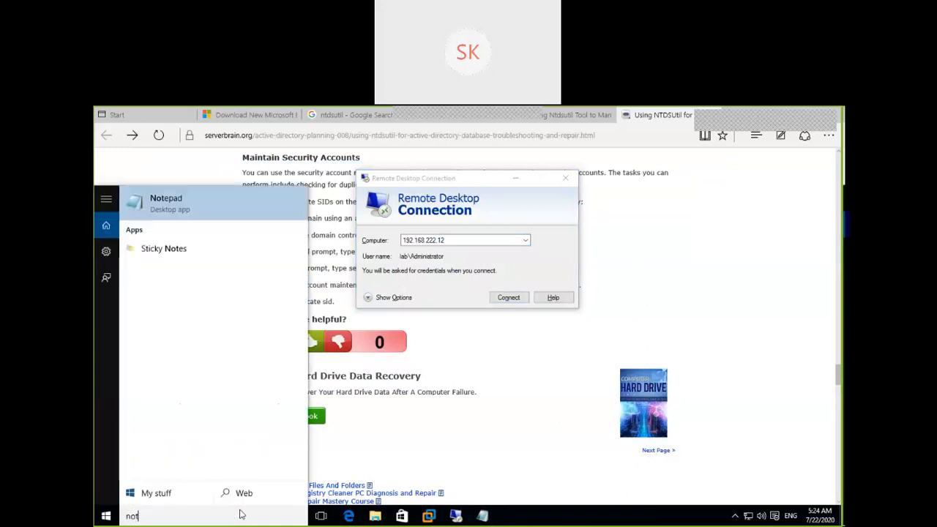
{"action": "right_click", "coordinate": [193, 201]}
{"action": "left_click", "coordinate": [223, 216]}
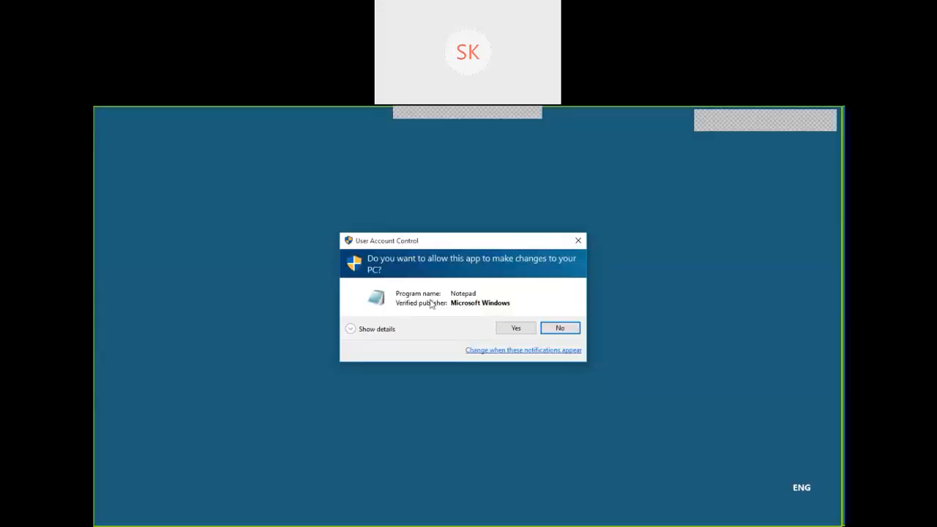
{"action": "left_click", "coordinate": [505, 328]}
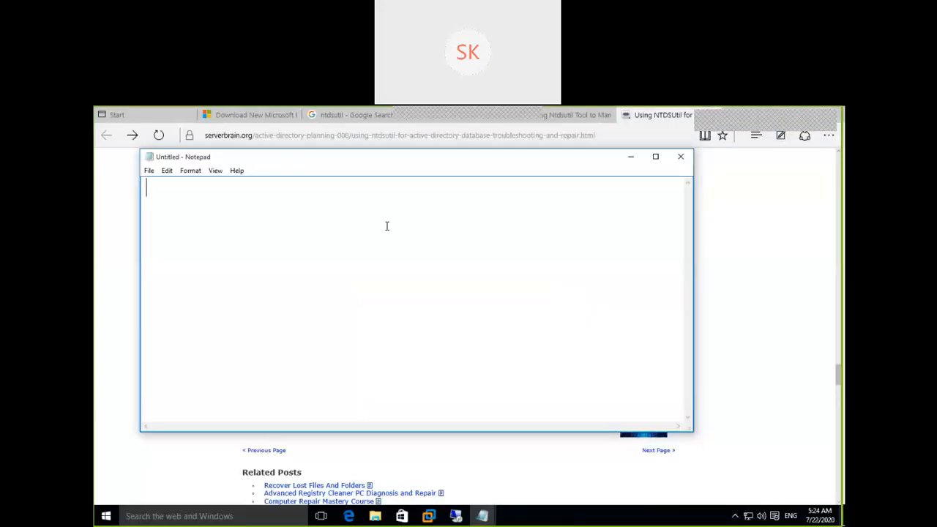
In the Open dialog, show All Files and select hosts.
{"action": "left_click", "coordinate": [150, 171]}
{"action": "left_click", "coordinate": [167, 195]}
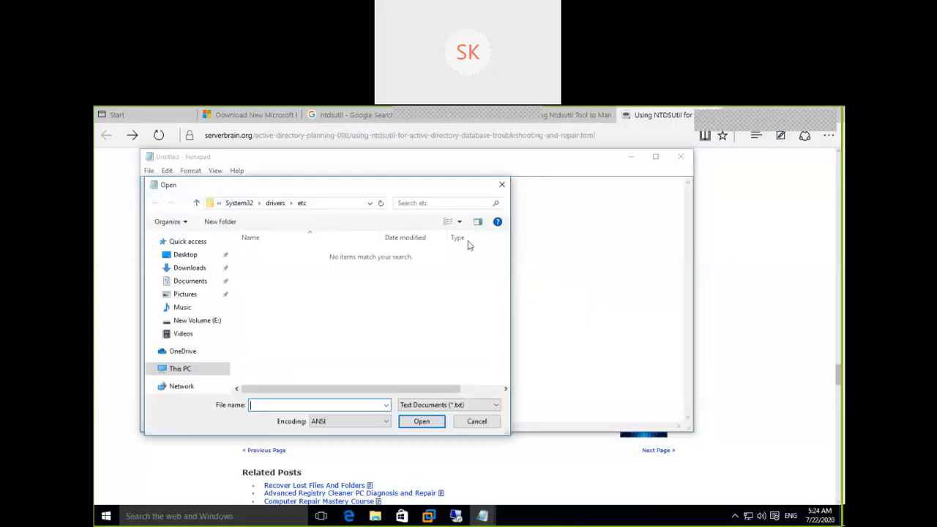
{"action": "left_click", "coordinate": [445, 405]}
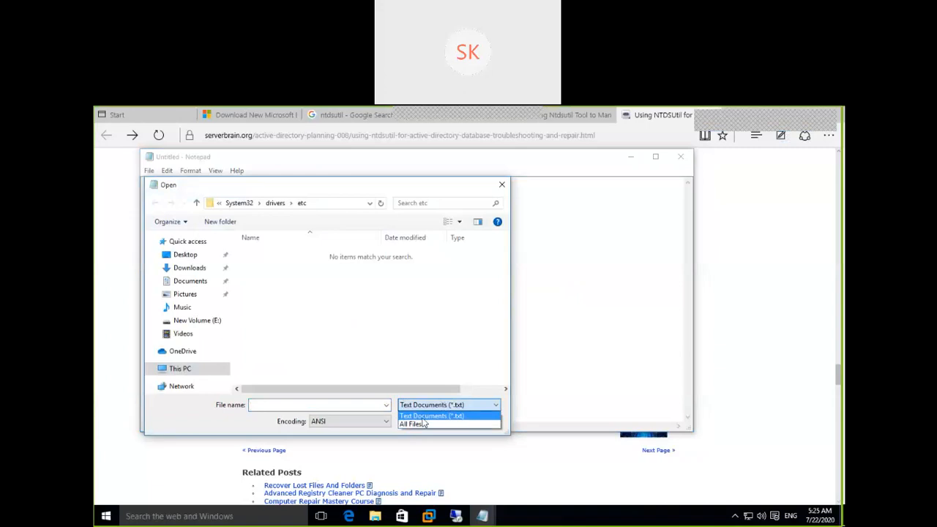
{"action": "left_click", "coordinate": [424, 425]}
{"action": "left_click", "coordinate": [263, 253]}
Open hosts and add a '192.168.222.10 Adserver2' line below MemberSrv2.
{"action": "left_click", "coordinate": [414, 426]}
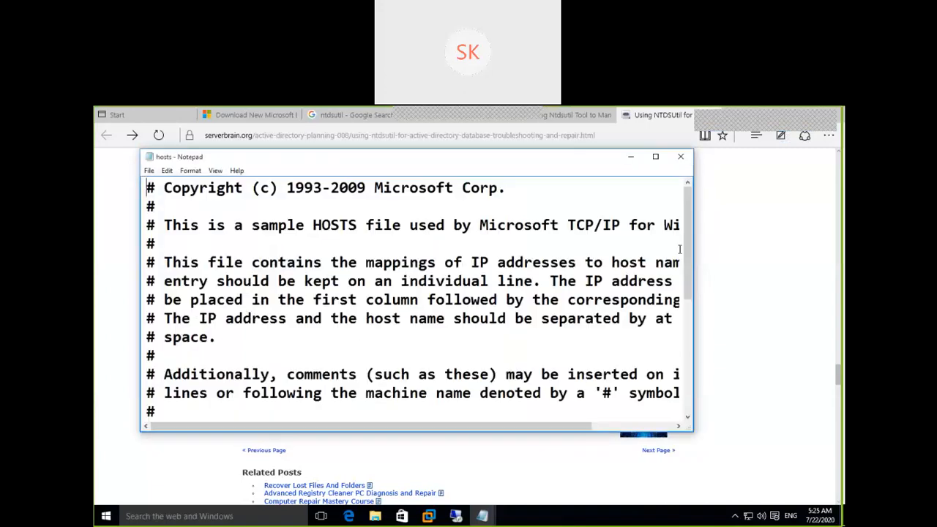
{"action": "left_click_drag", "start_coordinate": [691, 253], "coordinate": [676, 399]}
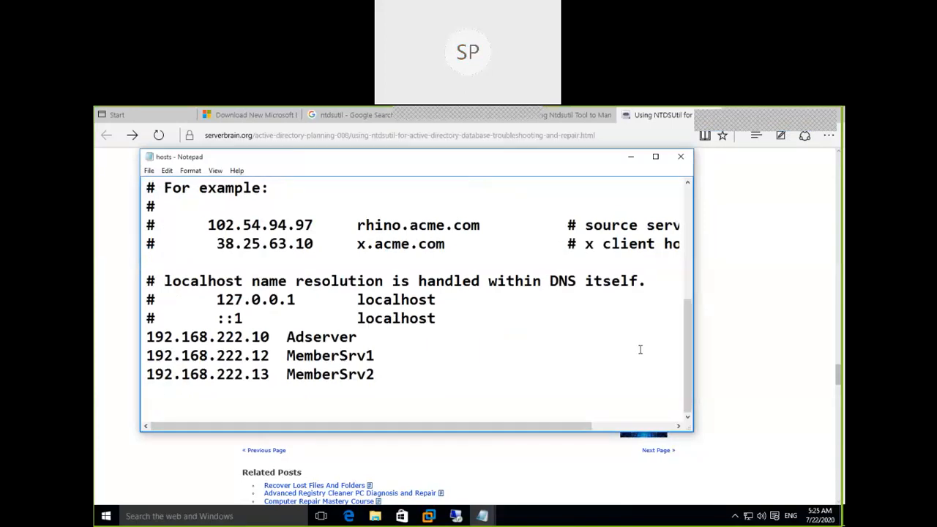
{"action": "left_click", "coordinate": [248, 394]}
{"action": "type", "text": "192.16"}
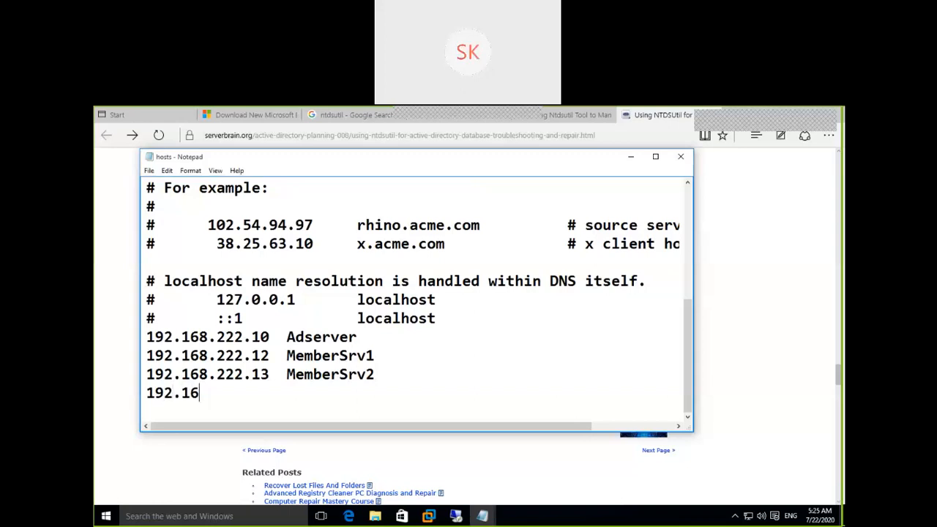
{"action": "type", "text": "8.222.10"}
{"action": "key", "text": "BackSpace"}
{"action": "key", "text": "Tab"}
{"action": "type", "text": "Adserver2"}
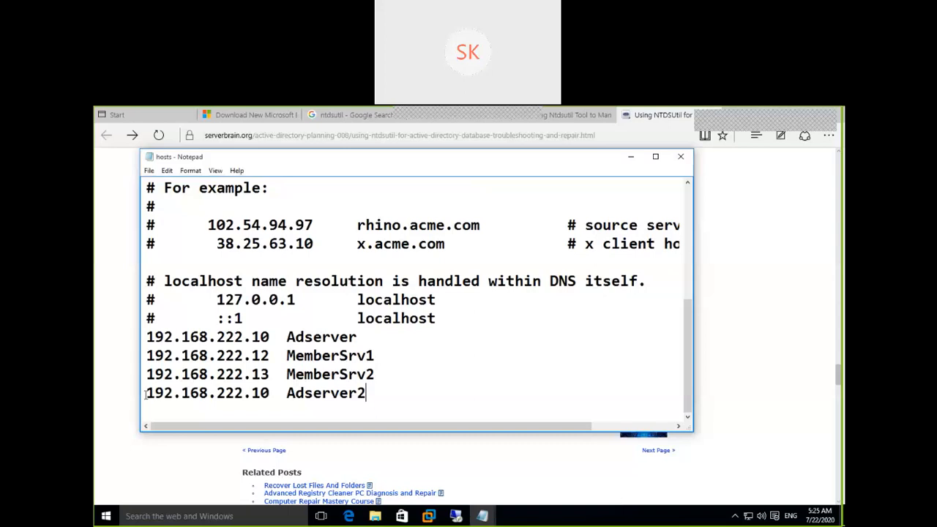
Comment out the Adserver2 line with # and save the hosts file.
{"action": "left_click", "coordinate": [147, 337]}
{"action": "left_click", "coordinate": [148, 394]}
{"action": "type", "text": "#"}
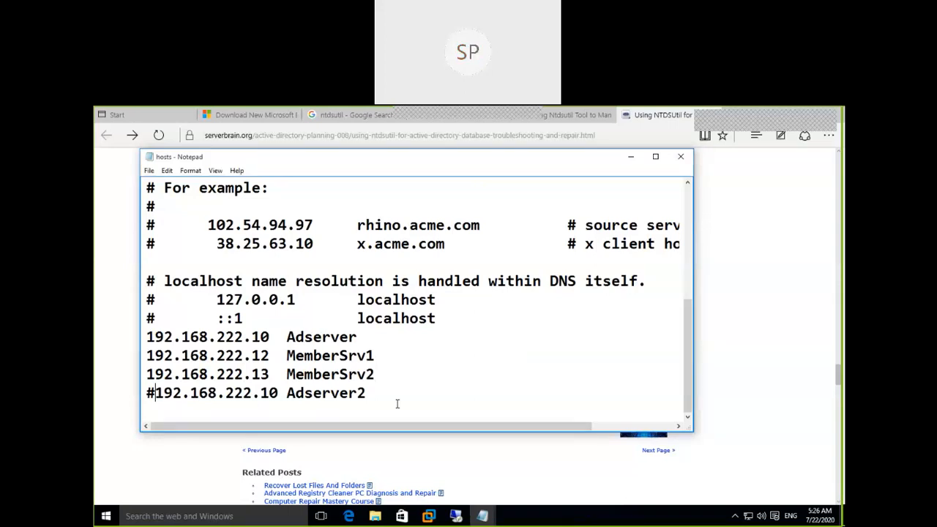
{"action": "left_click", "coordinate": [149, 172]}
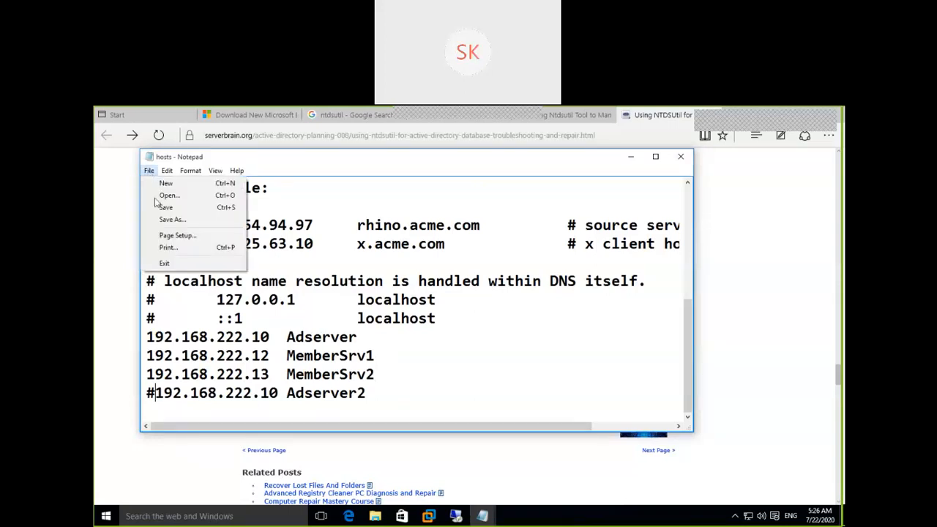
{"action": "left_click", "coordinate": [160, 205]}
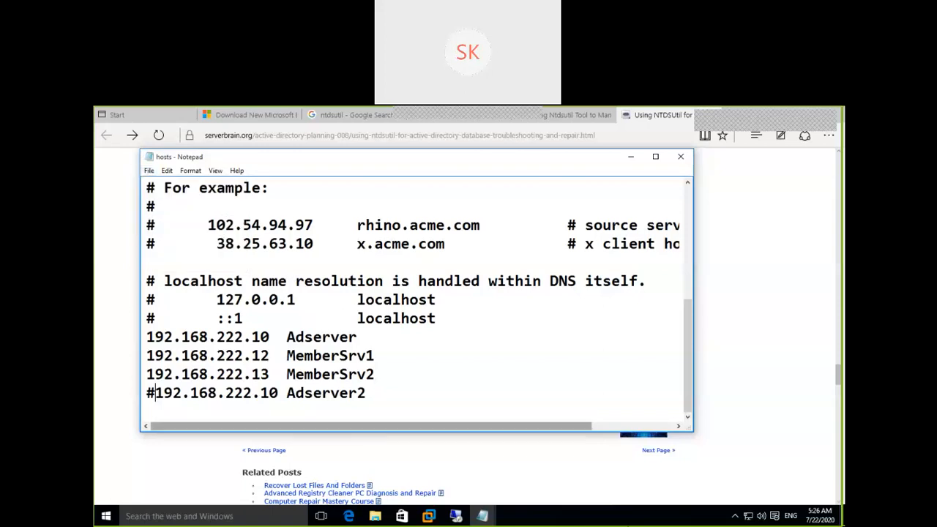
In Command Prompt, ping 192.168.222.10 (replies) and then Adserver2 (host not found).
{"action": "left_click", "coordinate": [200, 516]}
{"action": "type", "text": "cmd"}
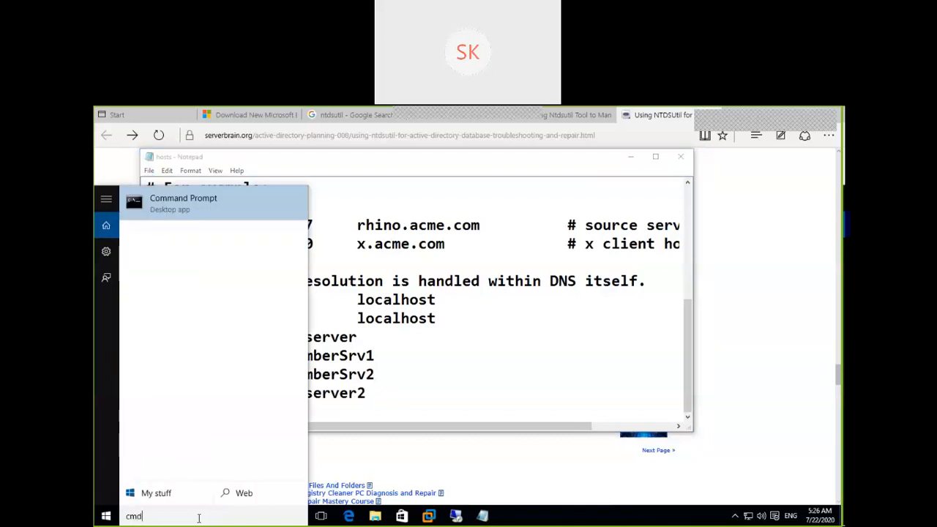
{"action": "key", "text": "Return"}
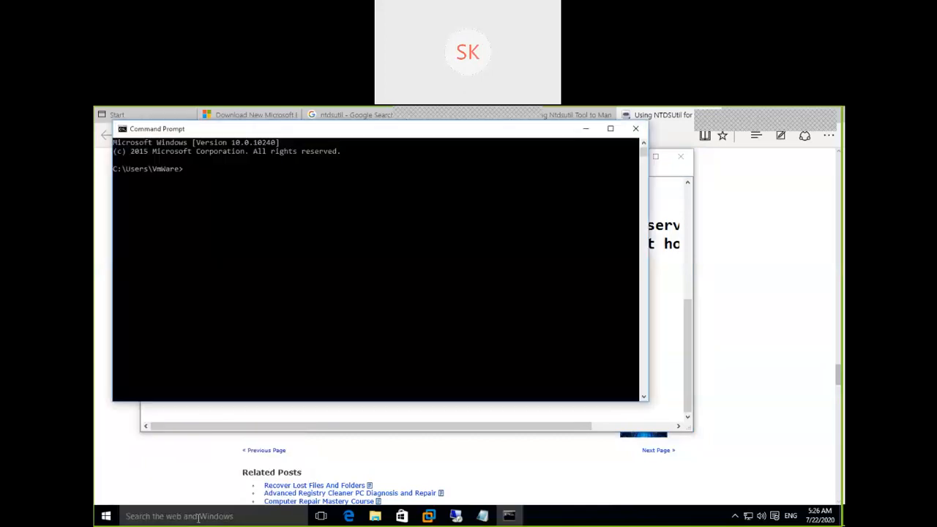
{"action": "type", "text": "ping 192.168.22"}
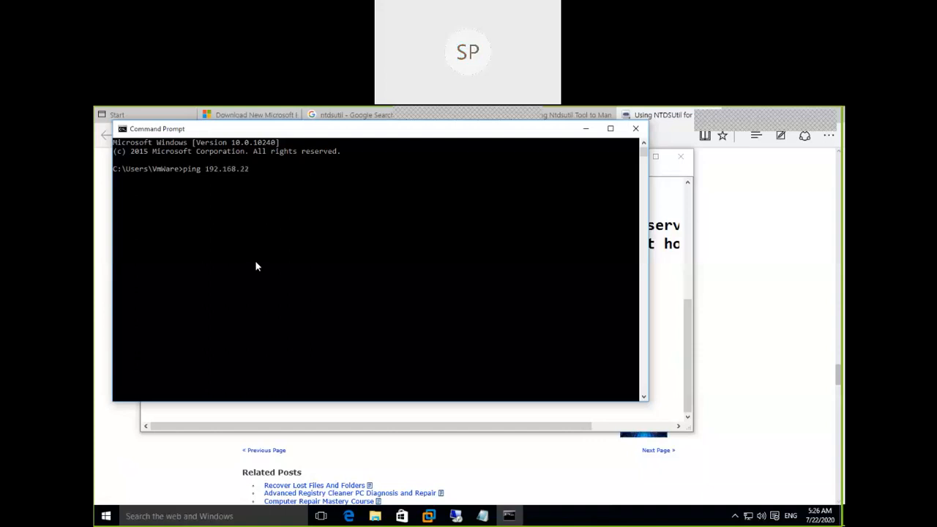
{"action": "type", "text": "2.10"}
{"action": "key", "text": "Return"}
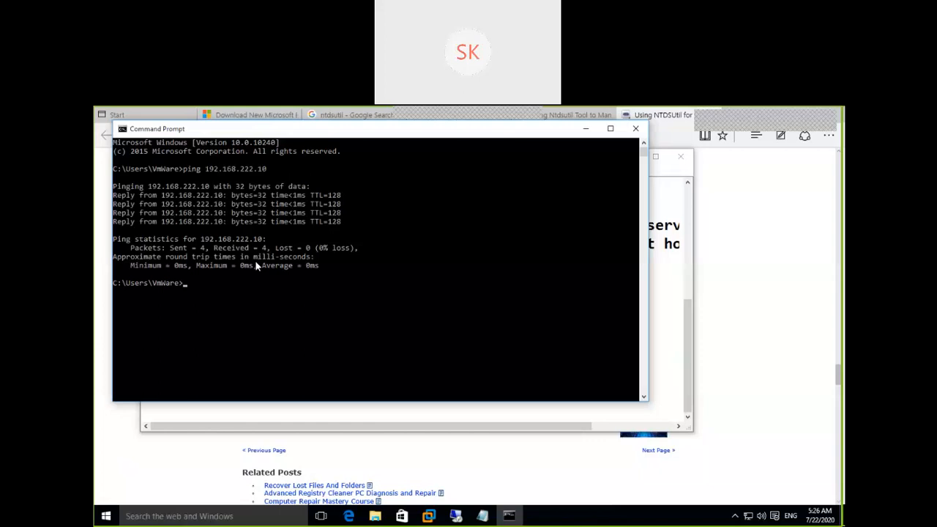
{"action": "type", "text": "ping Adserver2"}
{"action": "key", "text": "Return"}
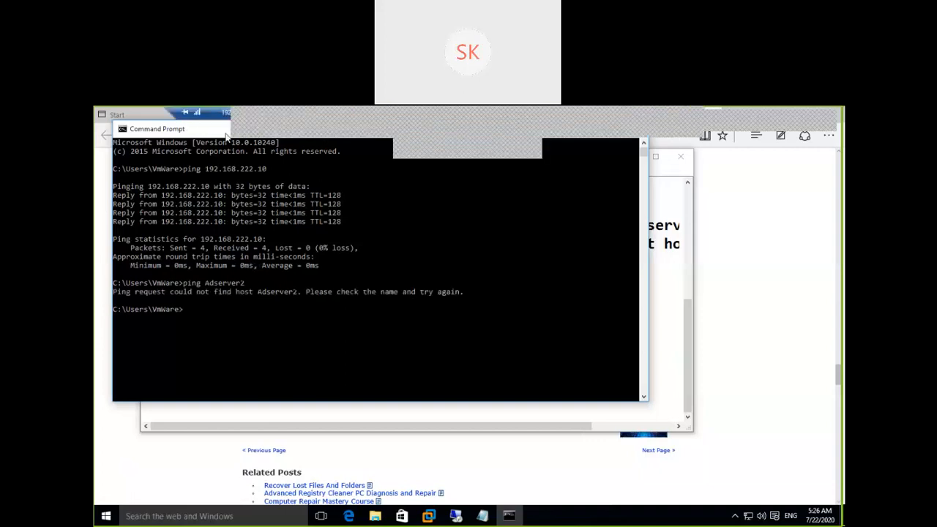
Ping Adserver, which resolves to 192.168.222.10 with four replies and 0% loss.
{"action": "left_click_drag", "start_coordinate": [216, 138], "coordinate": [262, 170]}
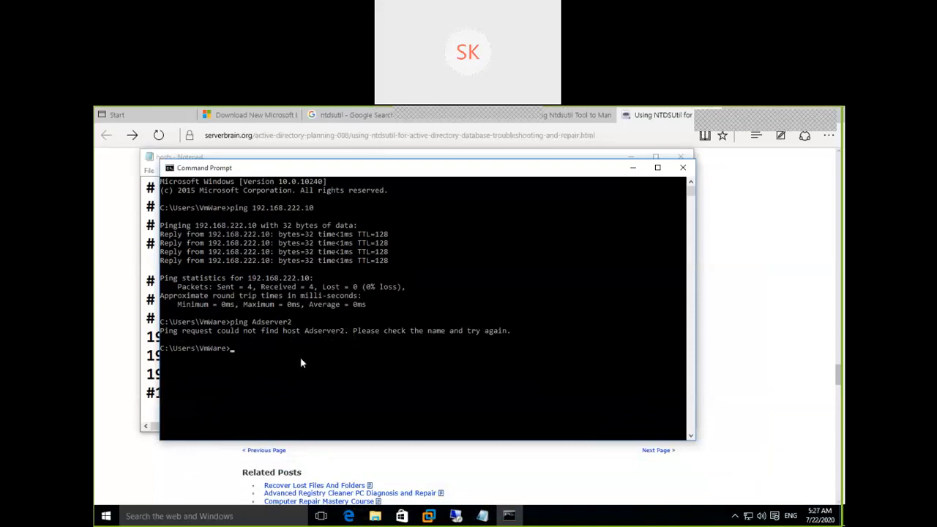
{"action": "type", "text": "ping Adser"}
{"action": "key", "text": "Return"}
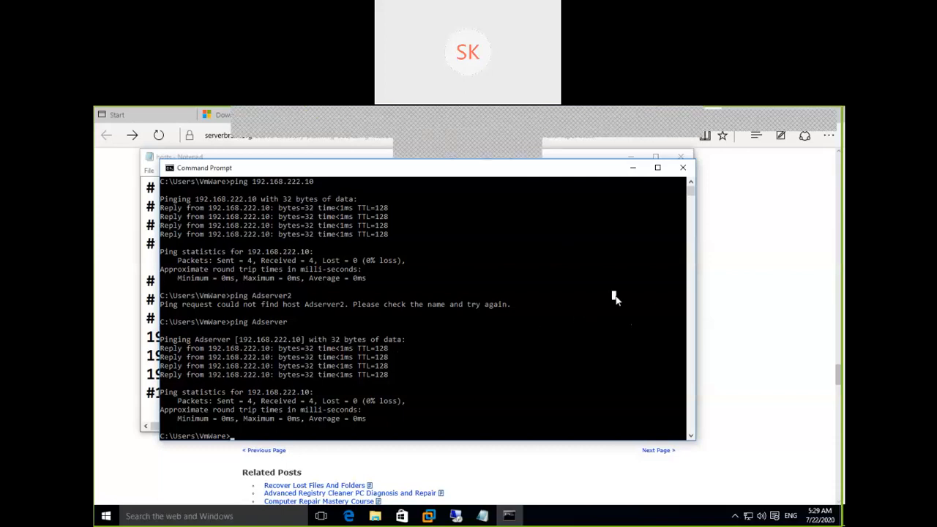
{"action": "left_click", "coordinate": [615, 296]}
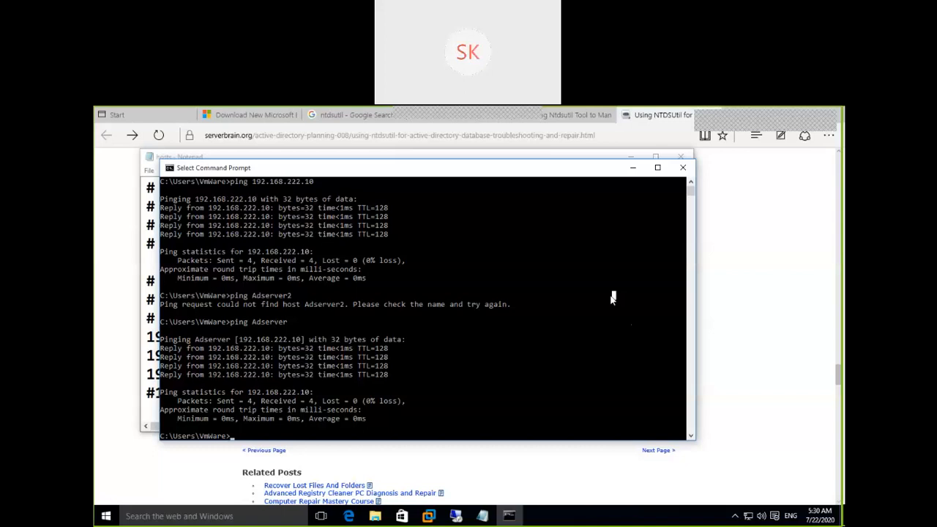
Start a Remote Desktop connection to Adserver with mstsc, cancel the sign-in, and return to the ping results.
{"action": "left_click", "coordinate": [633, 169]}
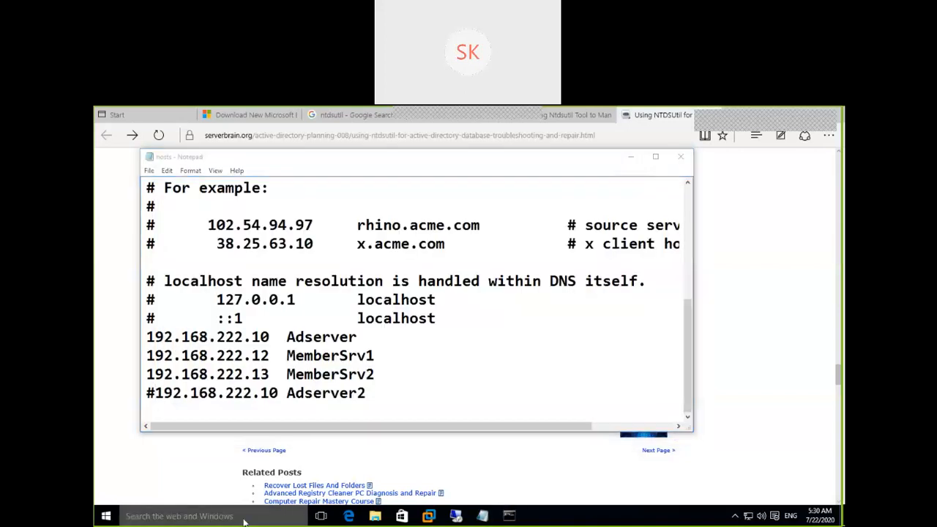
{"action": "left_click", "coordinate": [244, 520]}
{"action": "type", "text": "mstsc"}
{"action": "key", "text": "Return"}
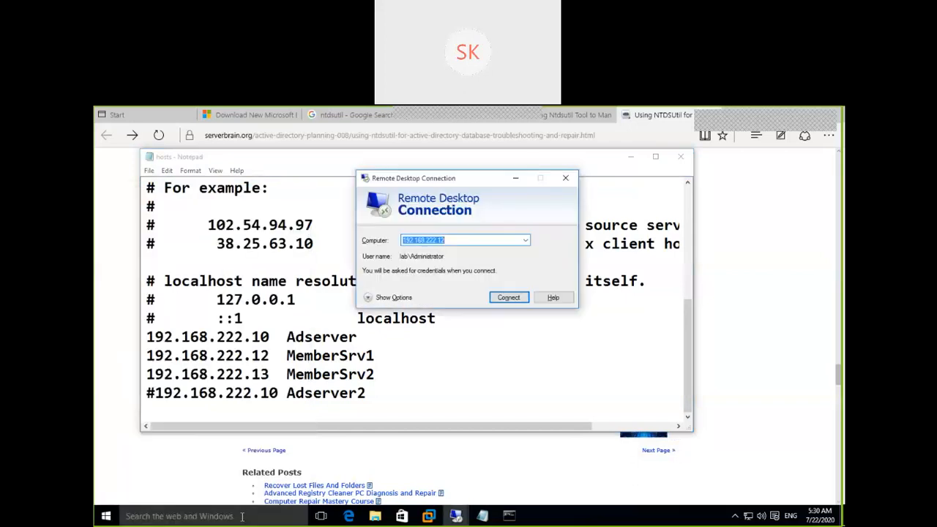
{"action": "type", "text": "Ad"}
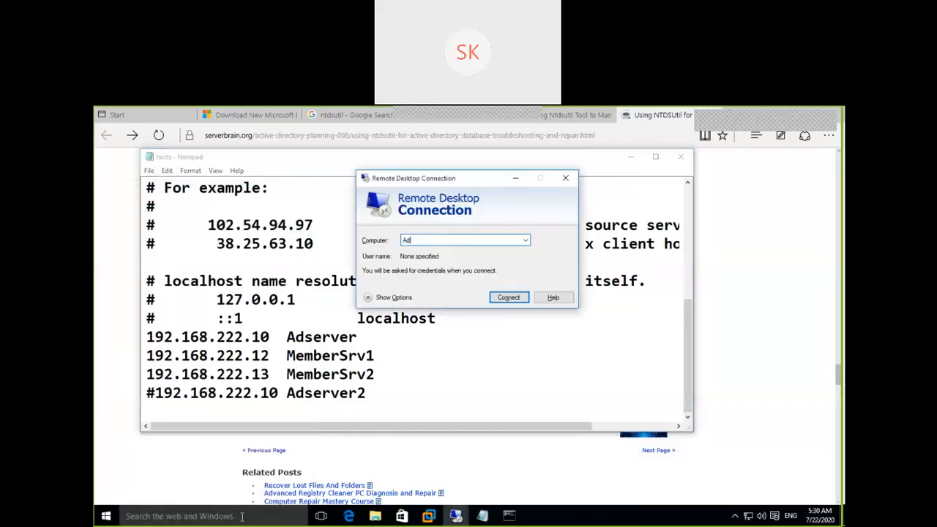
{"action": "type", "text": "server"}
{"action": "left_click", "coordinate": [515, 303]}
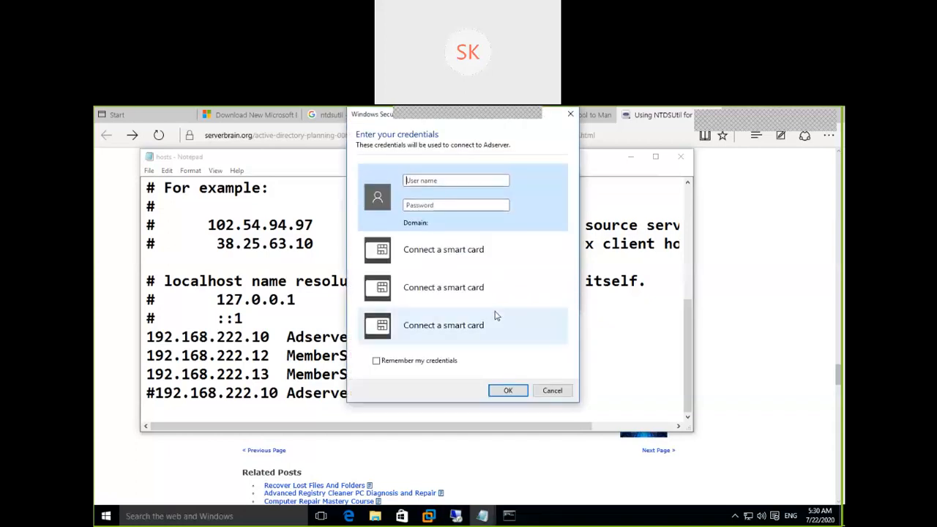
{"action": "left_click", "coordinate": [552, 390]}
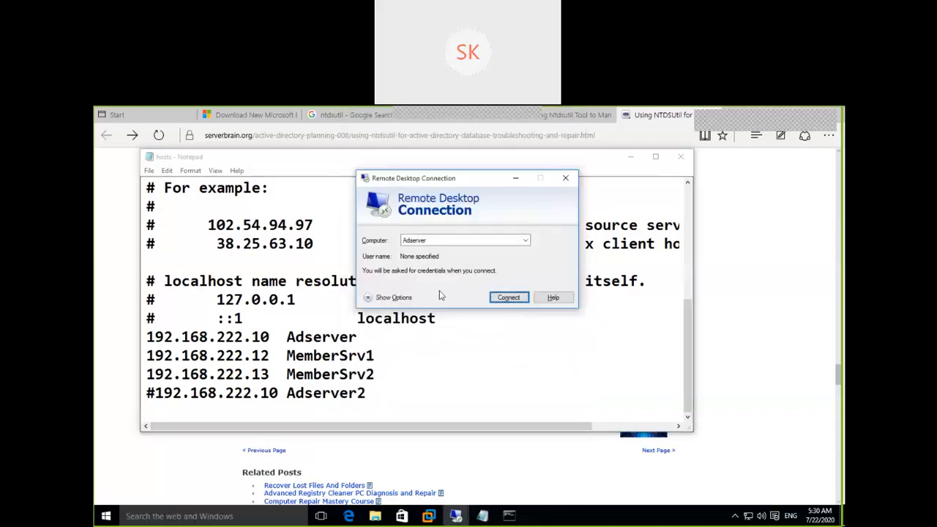
{"action": "left_click", "coordinate": [508, 516]}
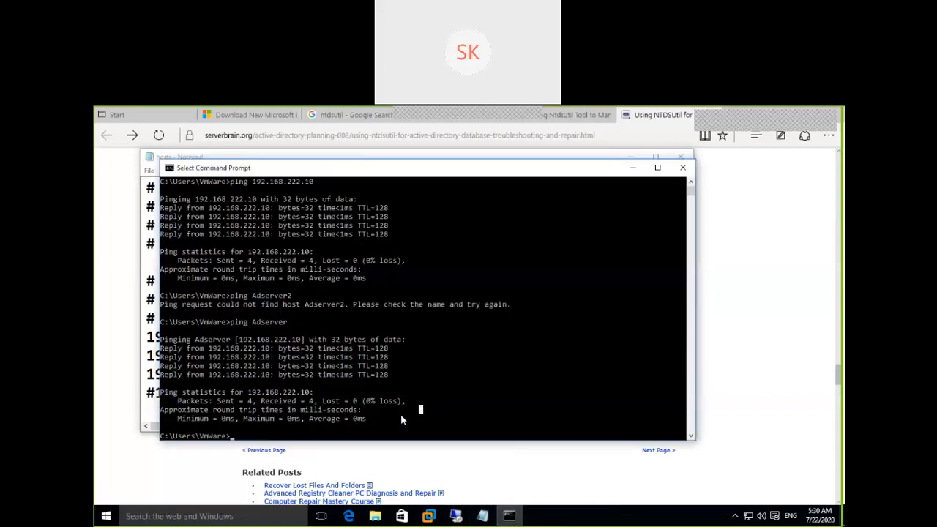
Run ipconfig /all and highlight the Ethernet adapter's DNS server line showing 192.168.8.1.
{"action": "type", "text": "ipconfig"}
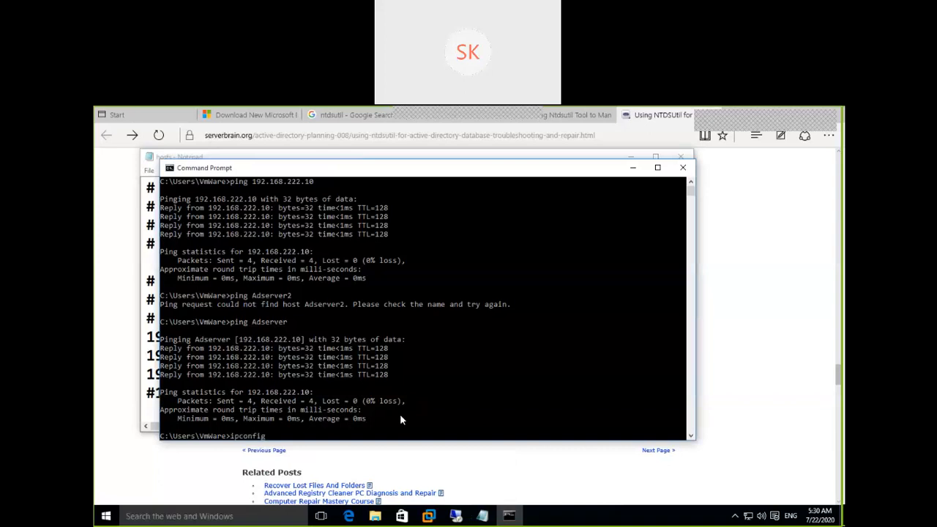
{"action": "type", "text": " /all"}
{"action": "key", "text": "Return"}
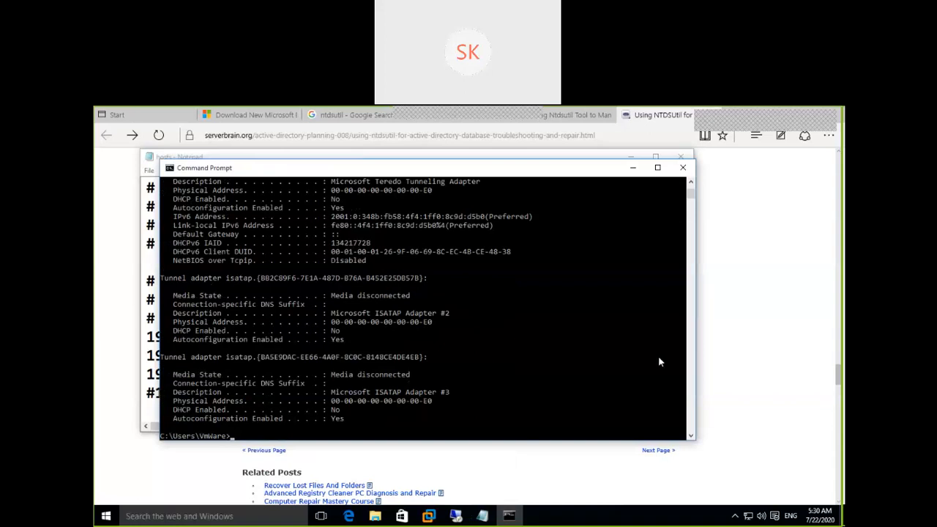
{"action": "left_click_drag", "start_coordinate": [691, 186], "coordinate": [690, 186]}
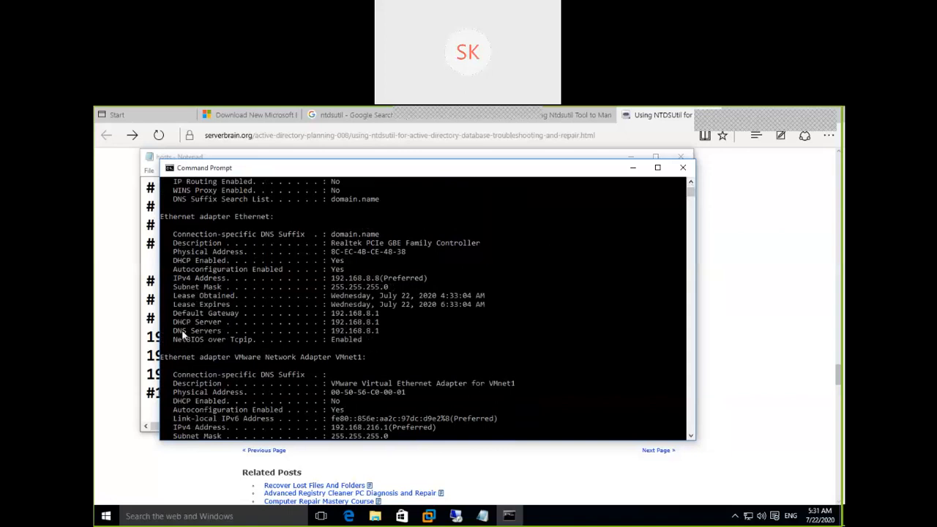
{"action": "left_click_drag", "start_coordinate": [173, 331], "coordinate": [382, 334]}
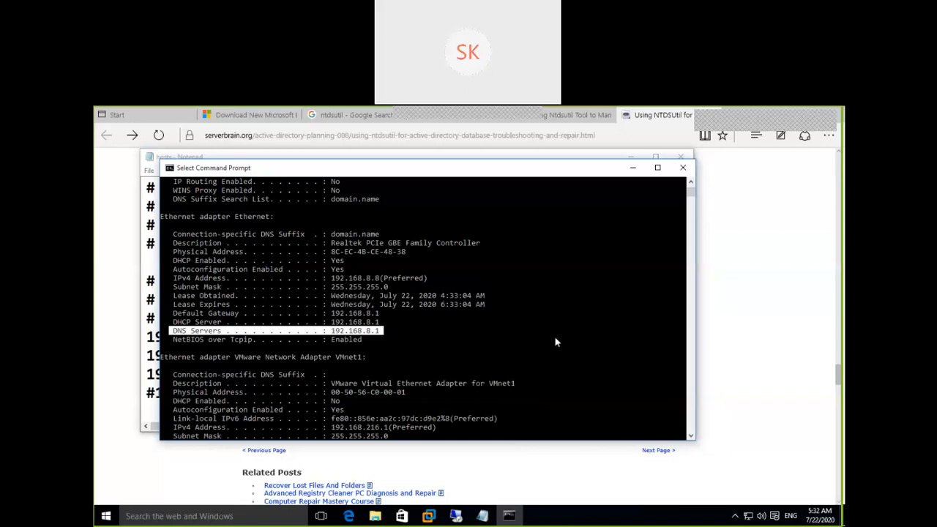
Connect to Adserver and sign in as Administrator with the account password.
{"action": "left_click", "coordinate": [632, 170]}
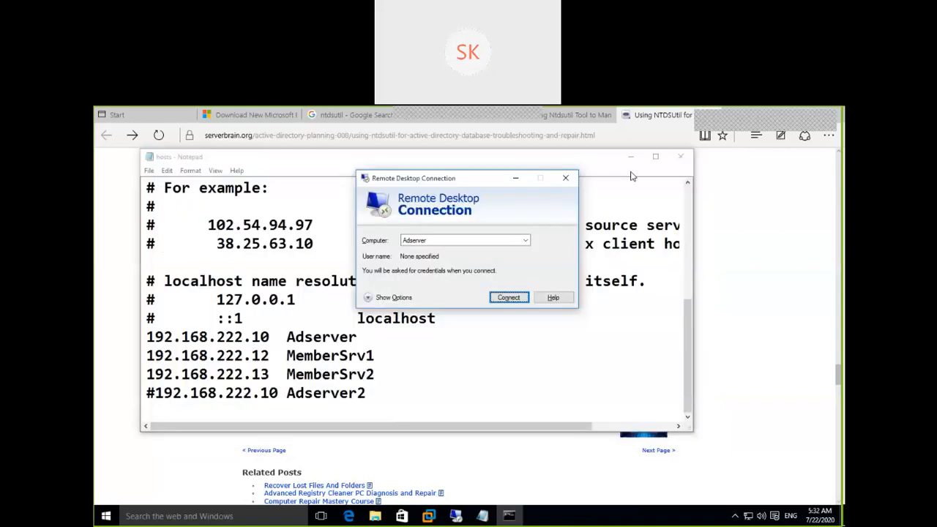
{"action": "left_click", "coordinate": [516, 298]}
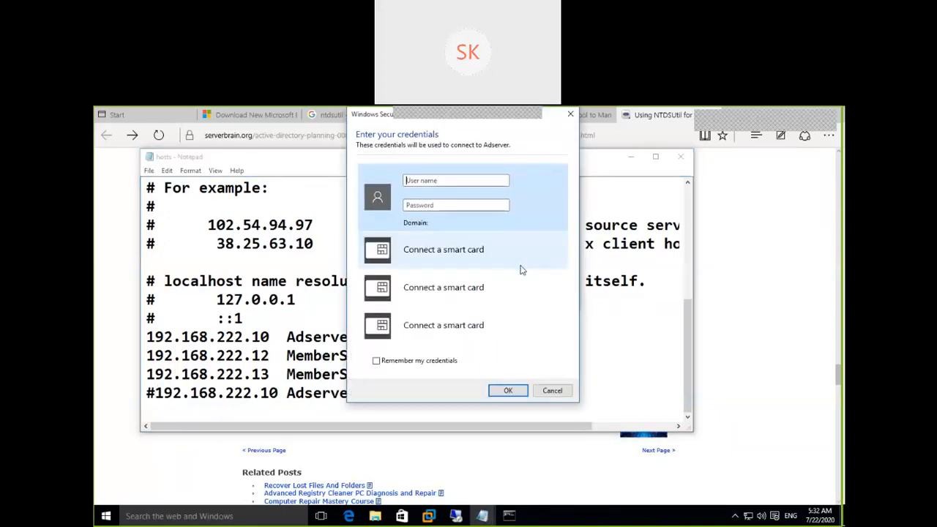
{"action": "type", "text": "Administrator"}
{"action": "key", "text": "Tab"}
{"action": "type", "text": "**********"}
{"action": "key", "text": "Return"}
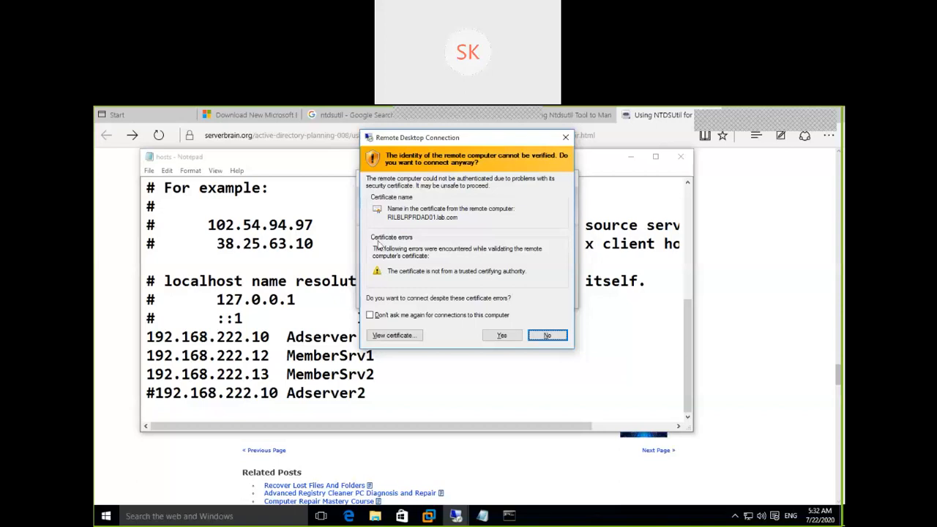
Accept the untrusted certificate warning and maximize the remote session window.
{"action": "left_click", "coordinate": [504, 337]}
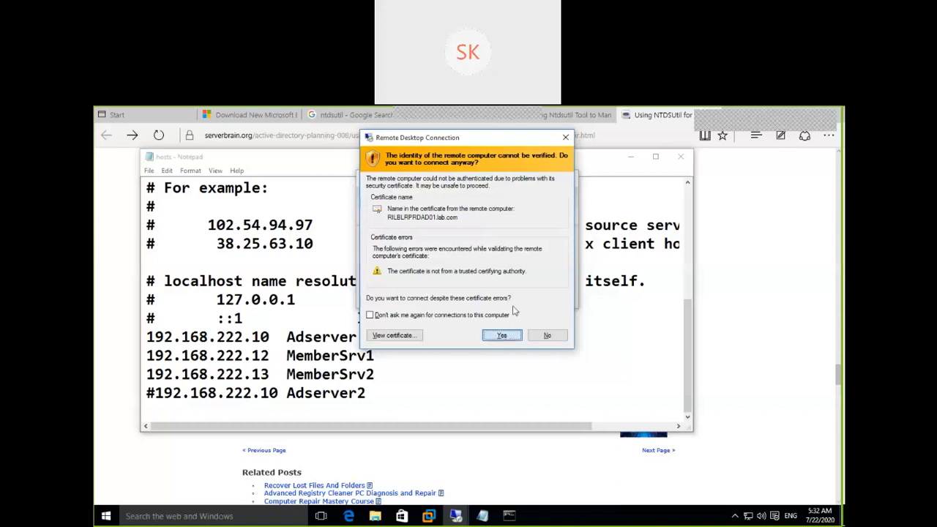
{"action": "left_click_drag", "start_coordinate": [500, 144], "coordinate": [605, 284]}
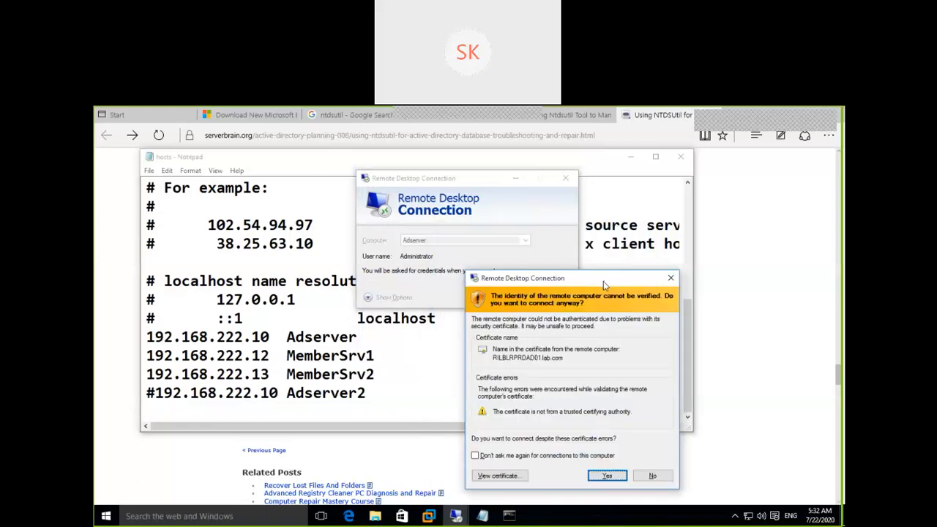
{"action": "left_click", "coordinate": [612, 480]}
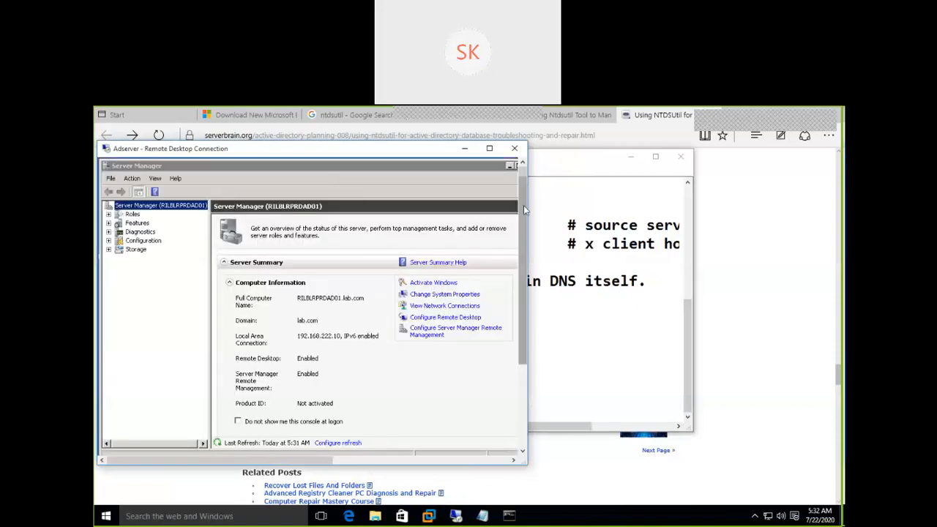
{"action": "left_click_drag", "start_coordinate": [527, 209], "coordinate": [804, 252]}
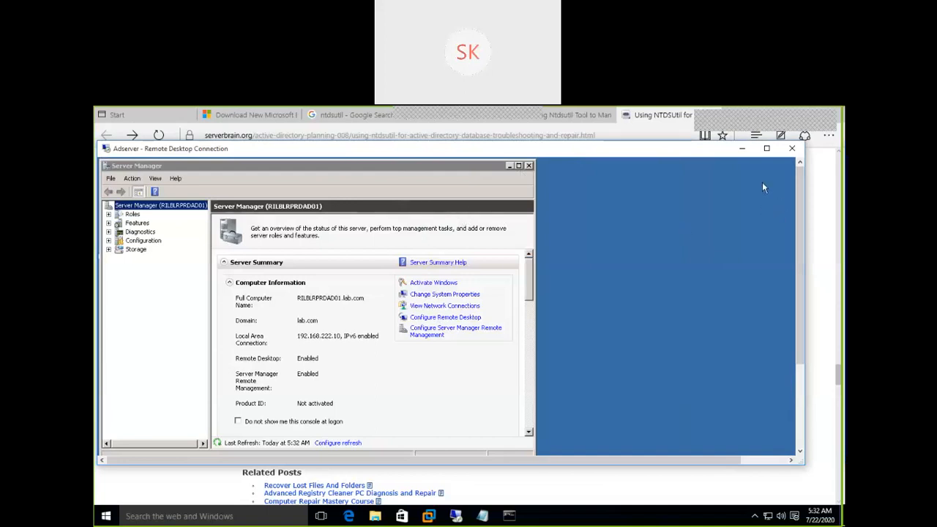
{"action": "left_click", "coordinate": [767, 149]}
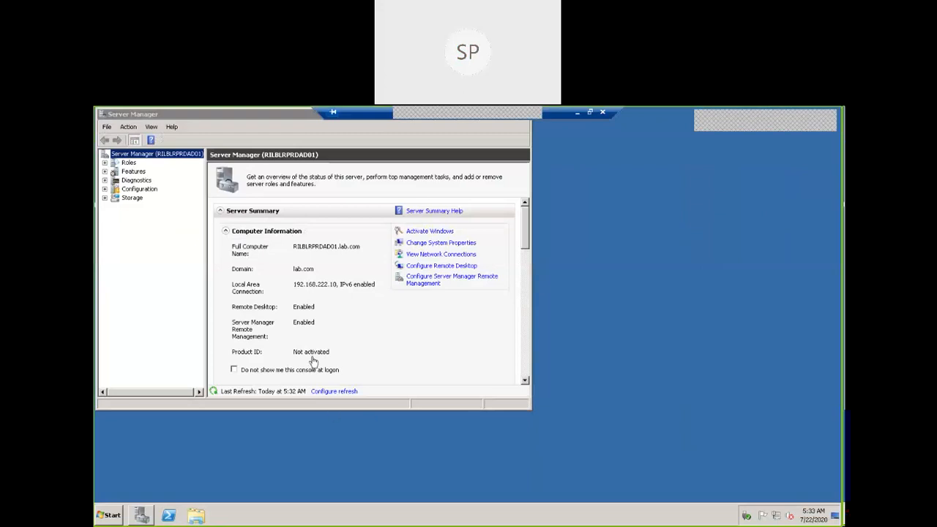
Launch DNS Manager from the Start menu, expand the RILBLRPRDAD01 server, and enlarge the window.
{"action": "left_click", "coordinate": [110, 515]}
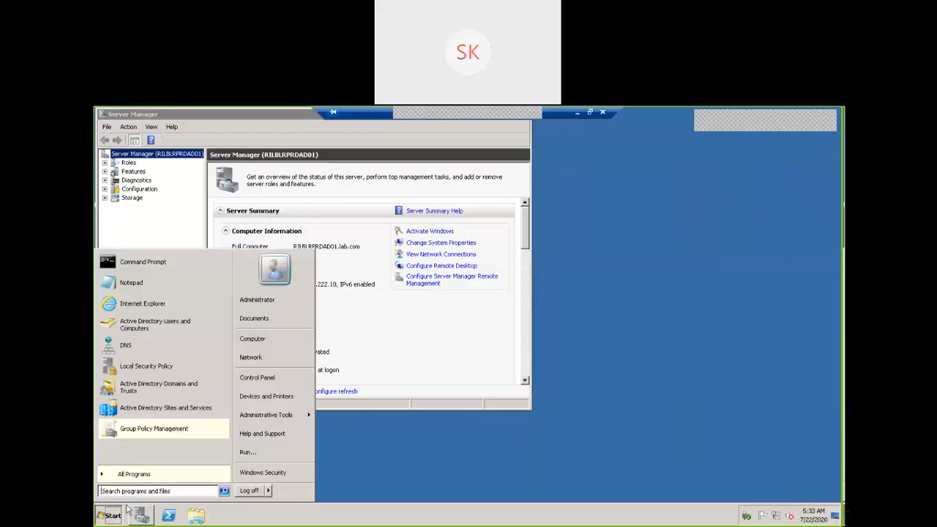
{"action": "mouse_move", "coordinate": [283, 419]}
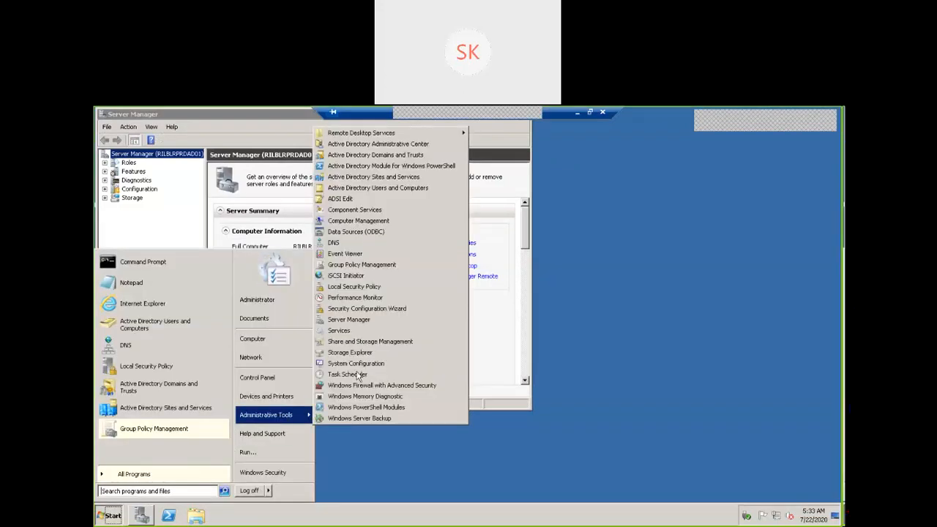
{"action": "left_click", "coordinate": [359, 243]}
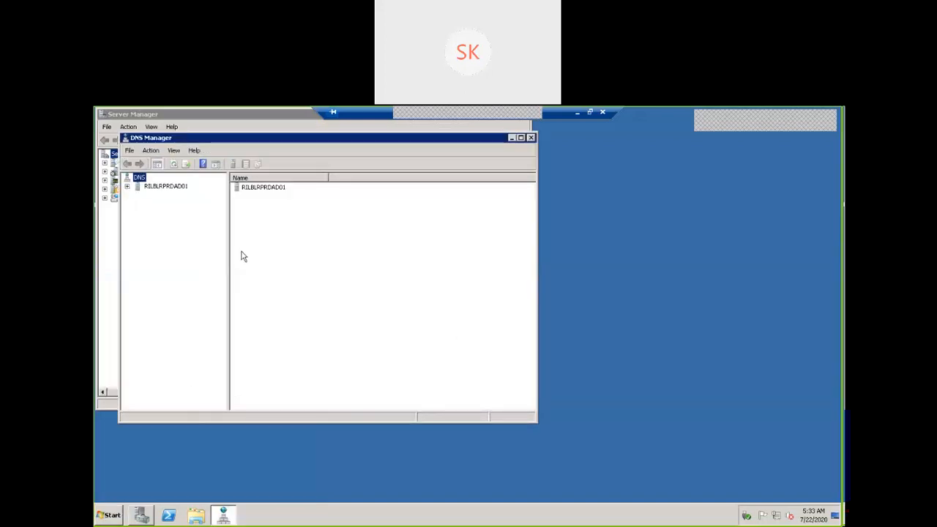
{"action": "left_click", "coordinate": [129, 188]}
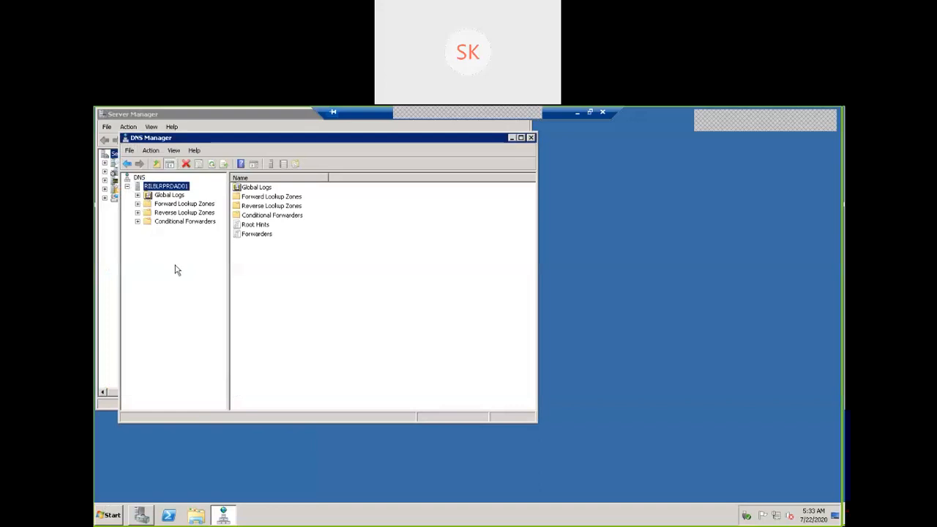
{"action": "double_click", "coordinate": [335, 139]}
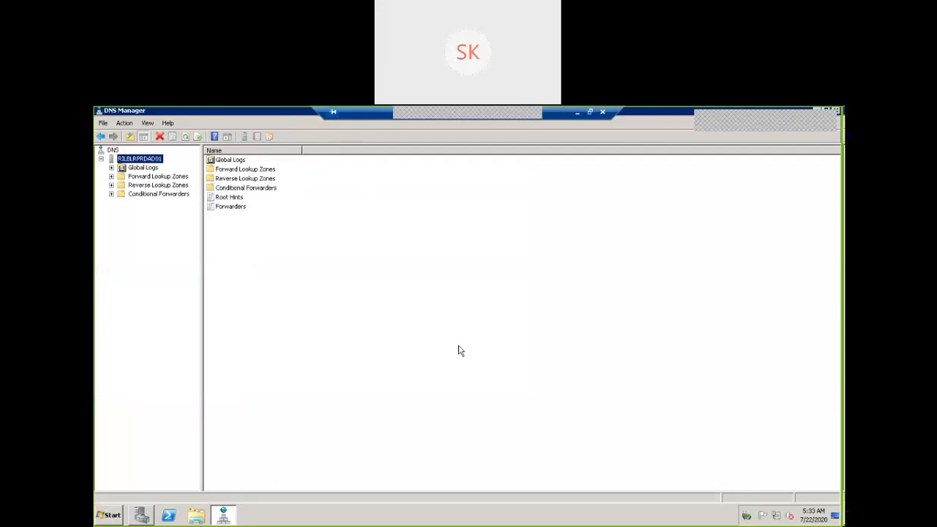
{"action": "double_click", "coordinate": [240, 115]}
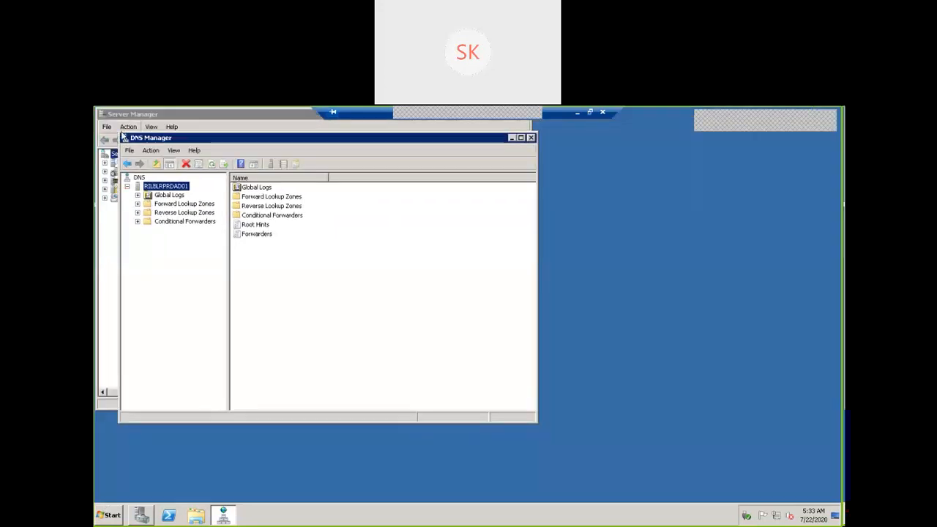
{"action": "left_click_drag", "start_coordinate": [120, 133], "coordinate": [112, 120]}
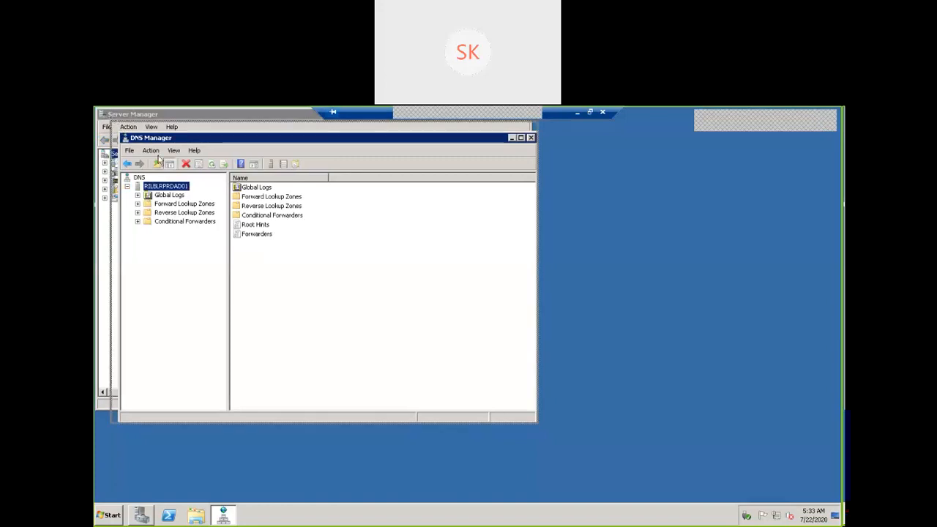
{"action": "left_click_drag", "start_coordinate": [536, 420], "coordinate": [780, 496]}
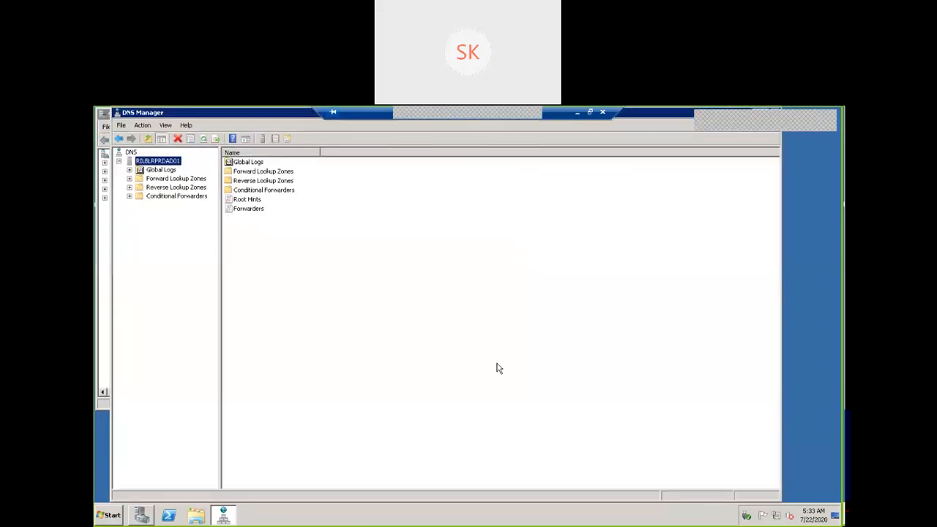
Expand Forward Lookup Zones, open lab.com, and inspect the same-as-parent and rilblrprdad01 host records.
{"action": "left_click", "coordinate": [131, 180]}
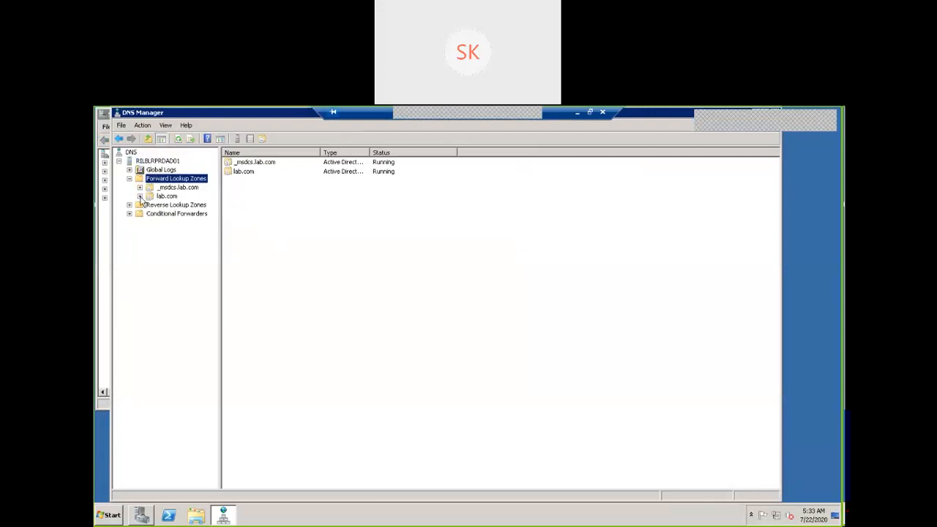
{"action": "double_click", "coordinate": [147, 198]}
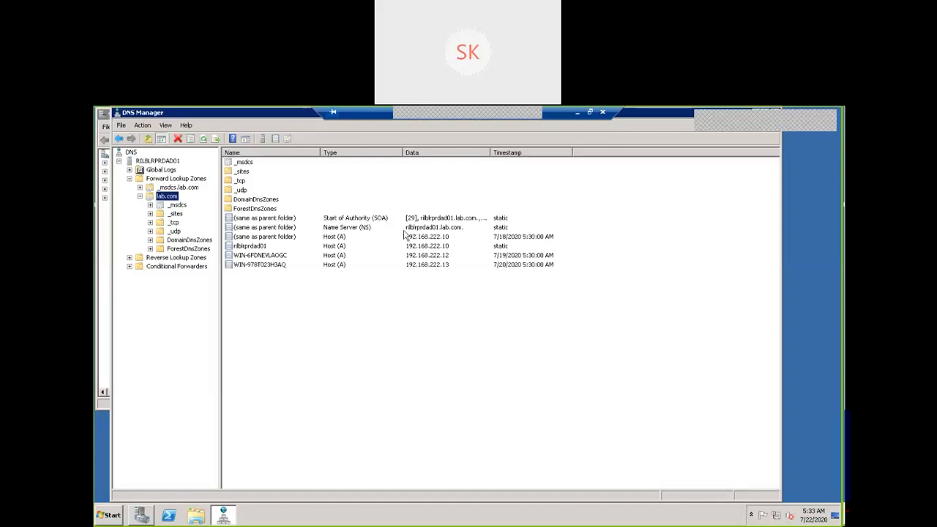
{"action": "left_click", "coordinate": [430, 238]}
{"action": "left_click", "coordinate": [429, 249]}
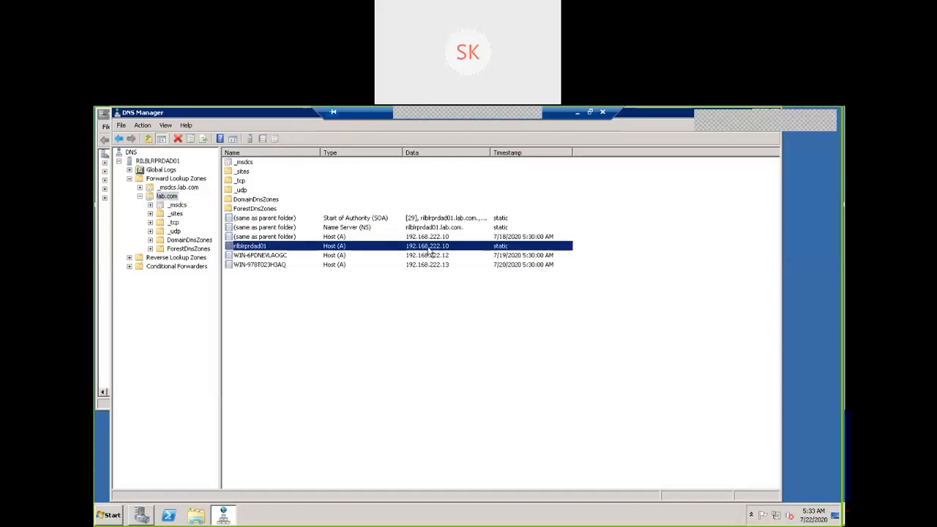
{"action": "left_click", "coordinate": [430, 239]}
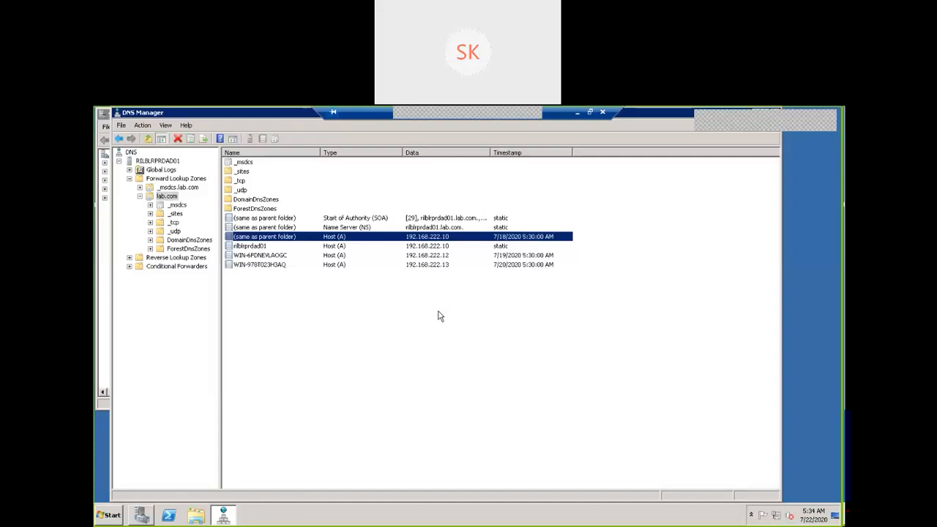
Show the lab.com zone's context menu, then launch Notepad by searching 'notepad' in Start.
{"action": "right_click", "coordinate": [171, 199]}
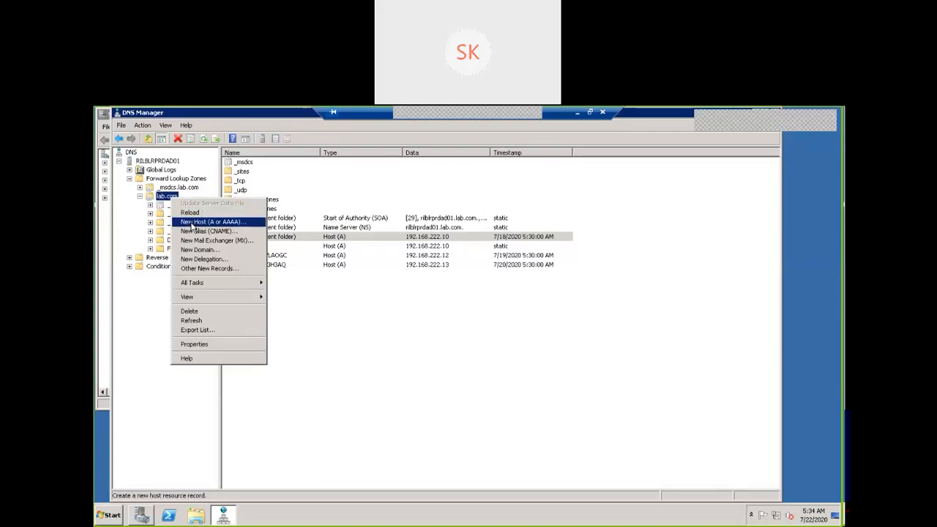
{"action": "left_click", "coordinate": [115, 516]}
{"action": "left_click", "coordinate": [131, 490]}
{"action": "type", "text": "not"}
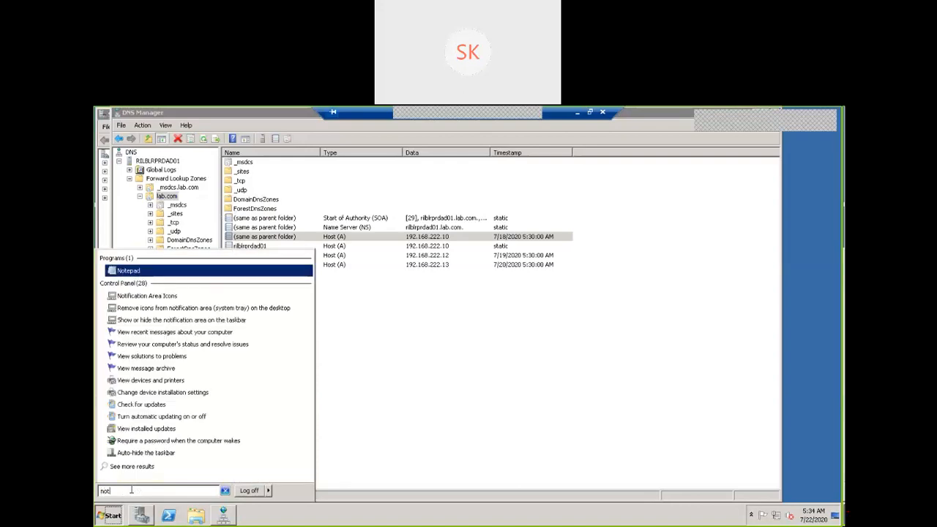
{"action": "type", "text": "epad"}
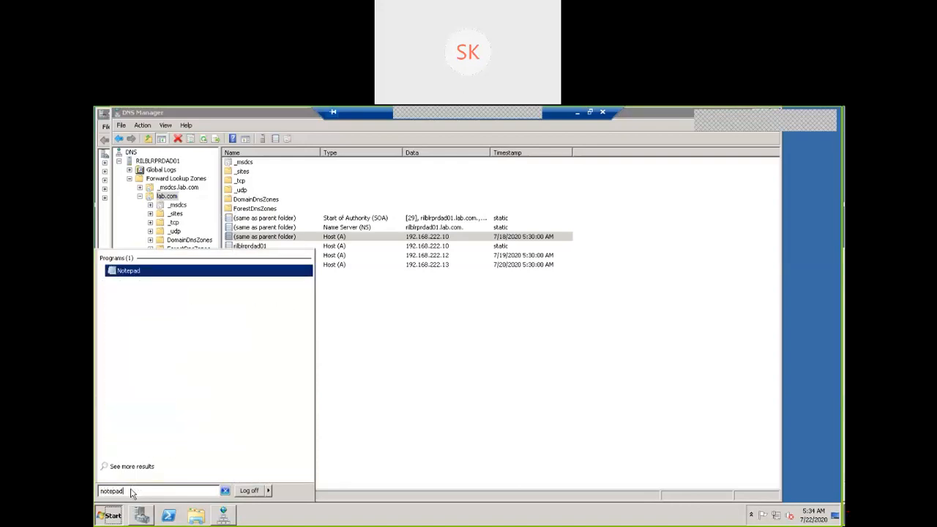
{"action": "key", "text": "Return"}
Set Notepad's font to Lucida Console, Bold, size 22.
{"action": "left_click", "coordinate": [200, 183]}
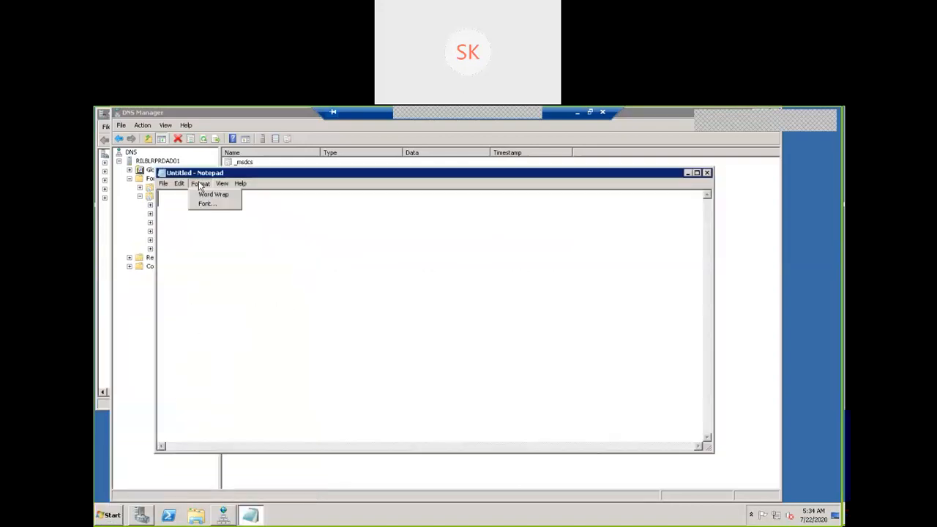
{"action": "left_click", "coordinate": [207, 204]}
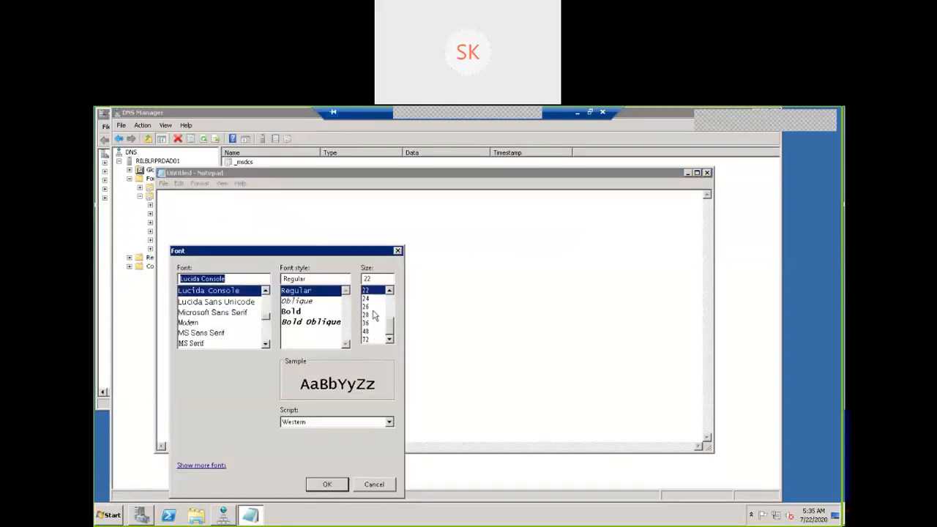
{"action": "left_click", "coordinate": [291, 317]}
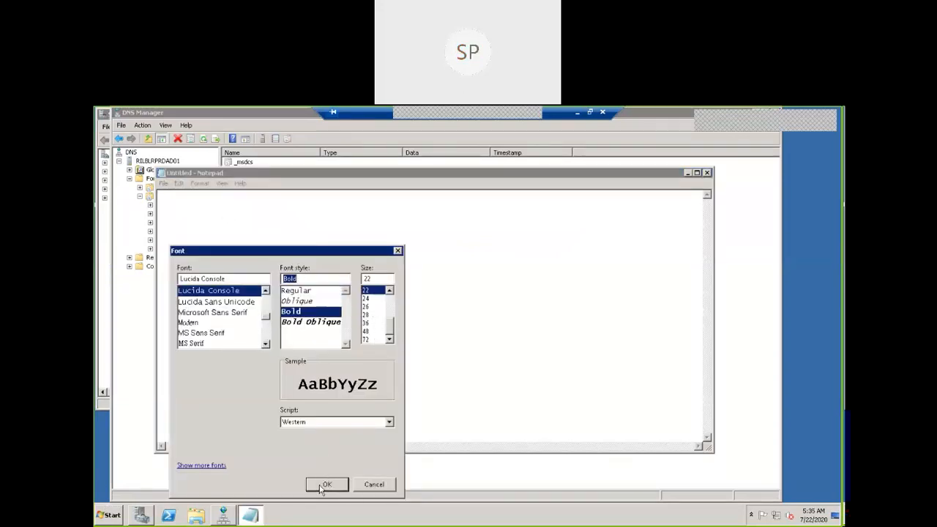
{"action": "left_click", "coordinate": [327, 484]}
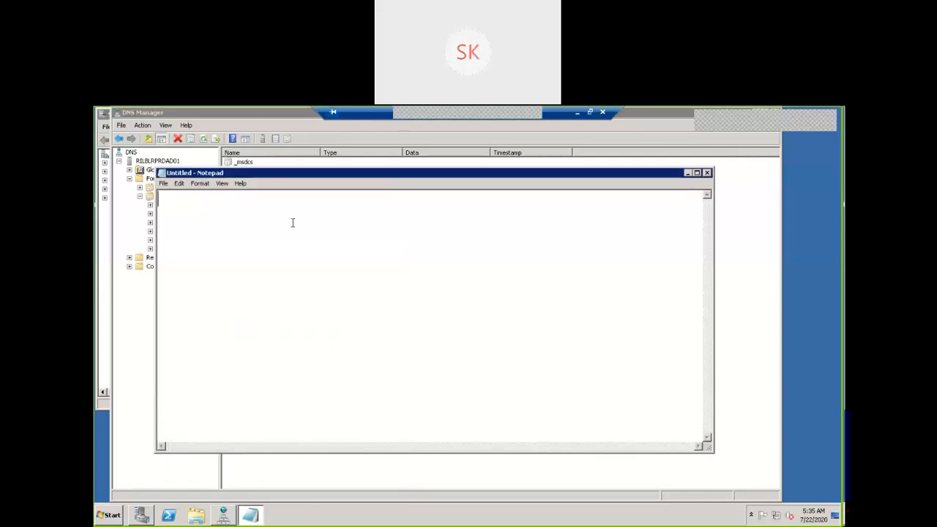
Type the heading 'HOST OR A RECORD', correcting a mistyped letter.
{"action": "type", "text": "HOST O"}
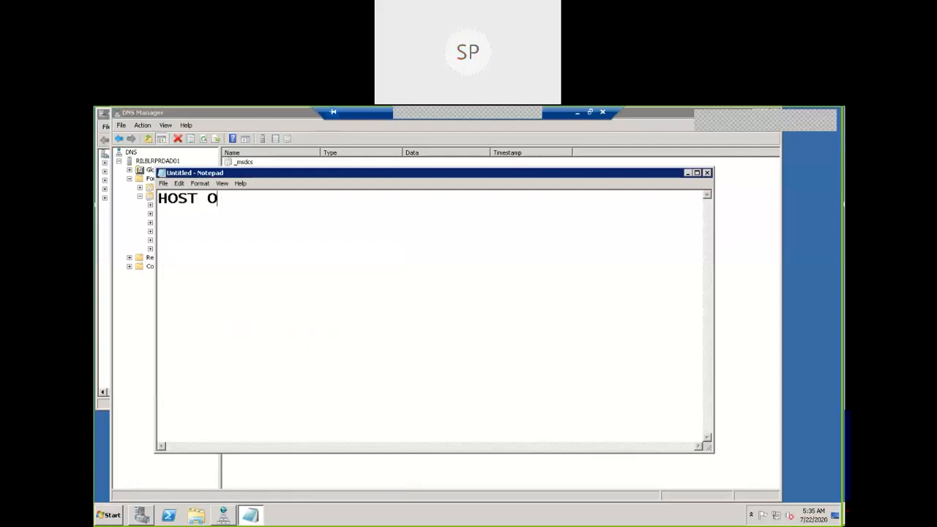
{"action": "type", "text": "R A RE"}
{"action": "key", "text": "BackSpace"}
{"action": "type", "text": "RECORD"}
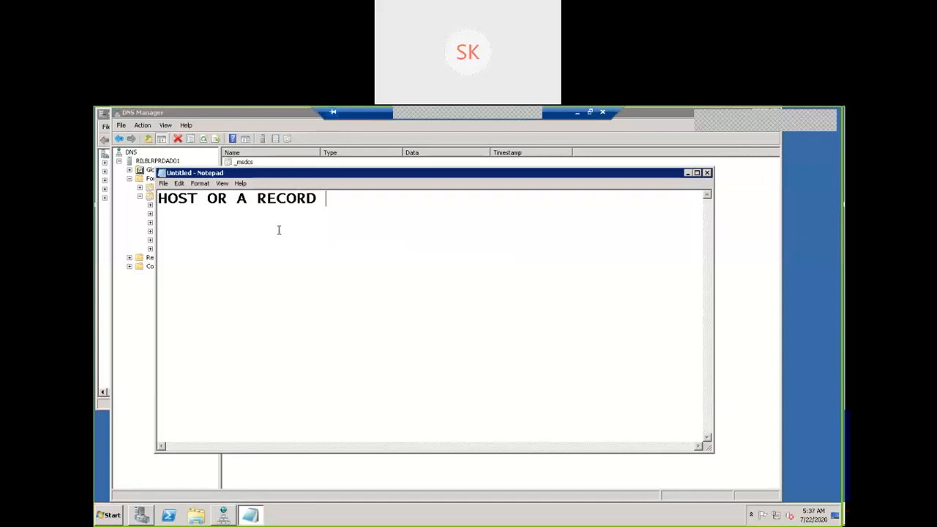
Move Notepad aside and bring up the lab.com zone's context menu.
{"action": "left_click_drag", "start_coordinate": [230, 175], "coordinate": [406, 247]}
{"action": "right_click", "coordinate": [166, 197]}
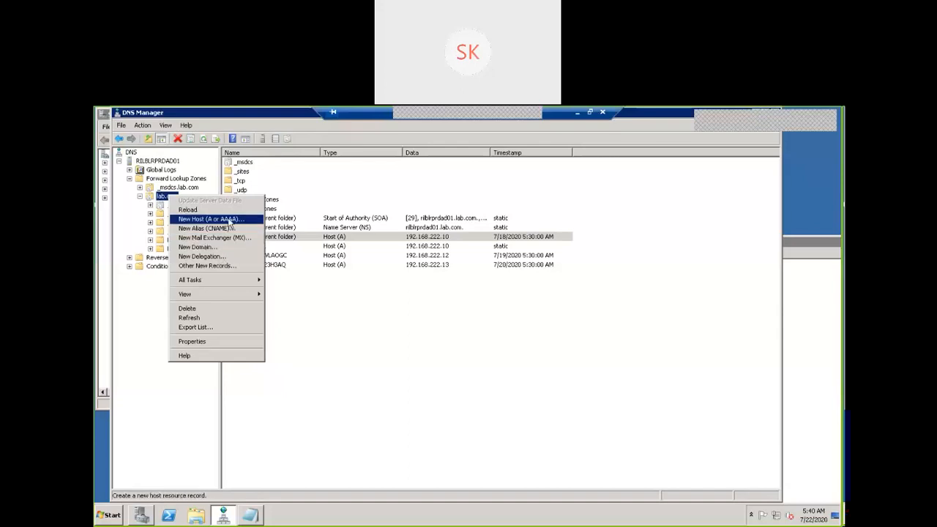
Create host record 'Adserver' at 192.168.222.10 in lab.com and acknowledge the confirmation.
{"action": "left_click", "coordinate": [229, 220]}
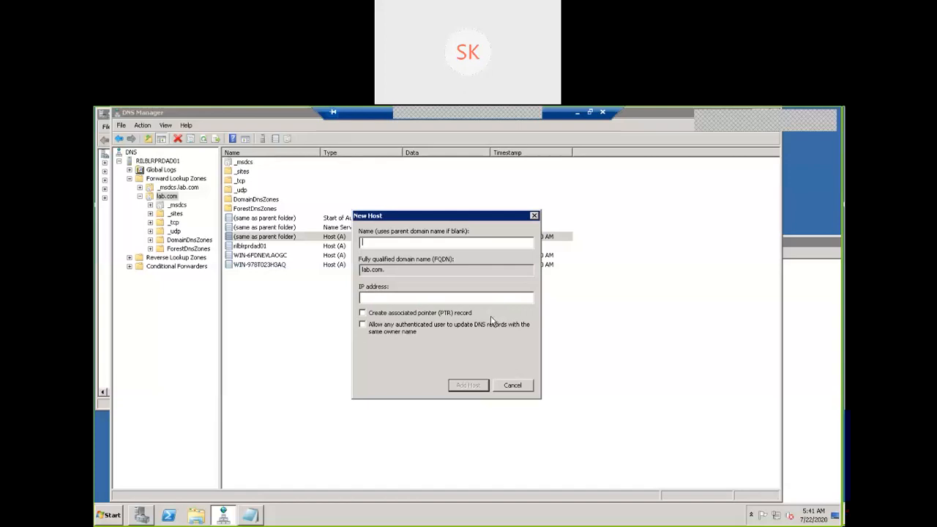
{"action": "type", "text": "Adserver"}
{"action": "key", "text": "Tab"}
{"action": "key", "text": "Tab"}
{"action": "type", "text": "192.168.222."}
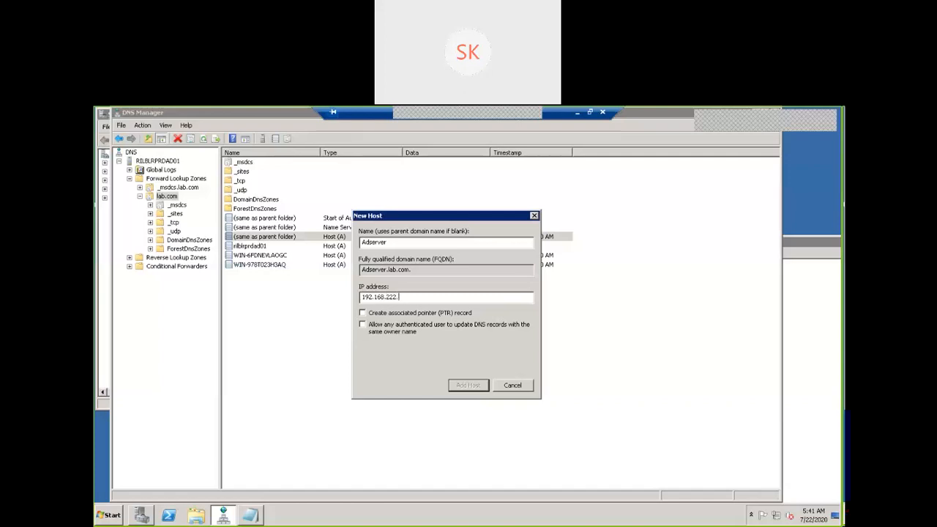
{"action": "type", "text": "10"}
{"action": "left_click", "coordinate": [468, 385]}
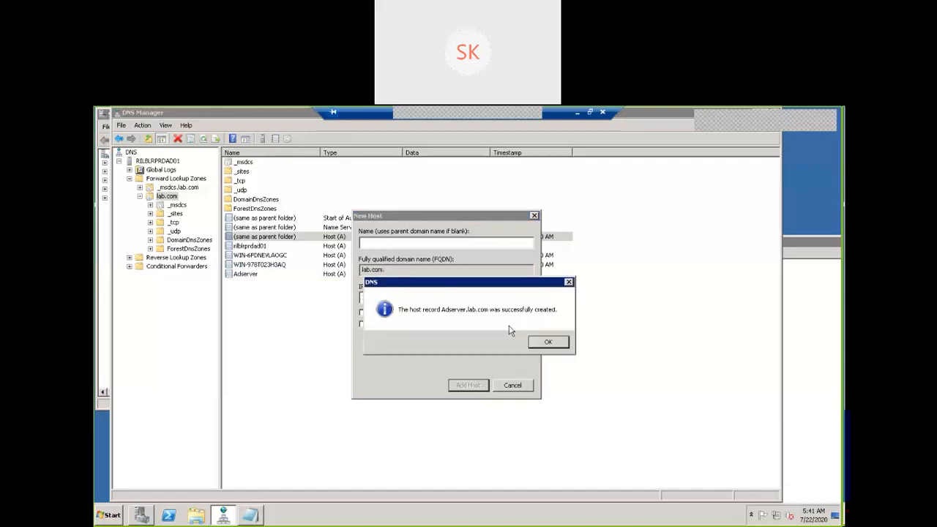
{"action": "left_click", "coordinate": [549, 344]}
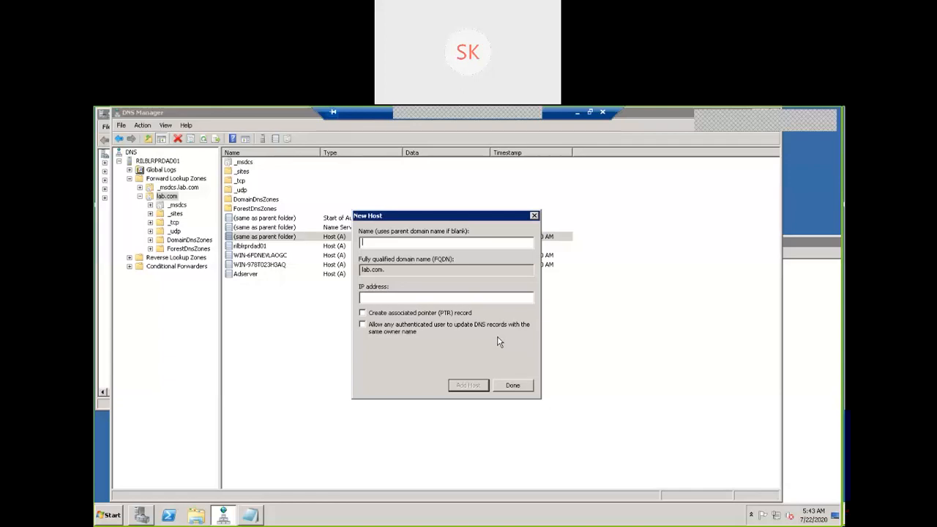
Close the New Host window and delete the Adserver host (A) record from lab.com.
{"action": "left_click", "coordinate": [512, 385]}
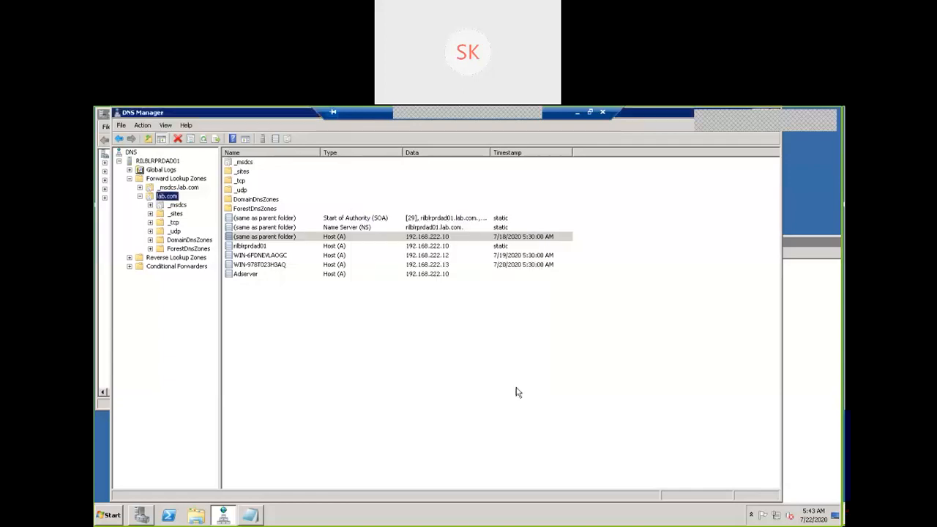
{"action": "left_click", "coordinate": [257, 275]}
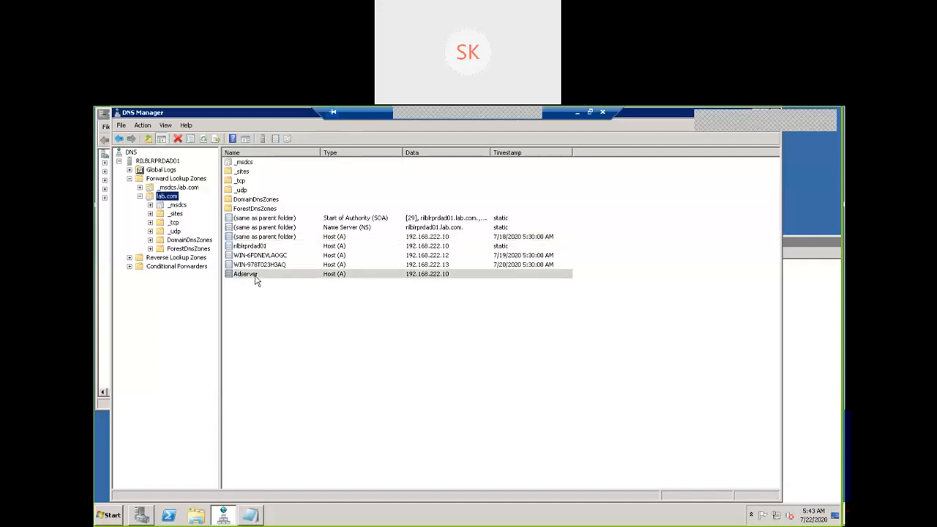
{"action": "right_click", "coordinate": [358, 277]}
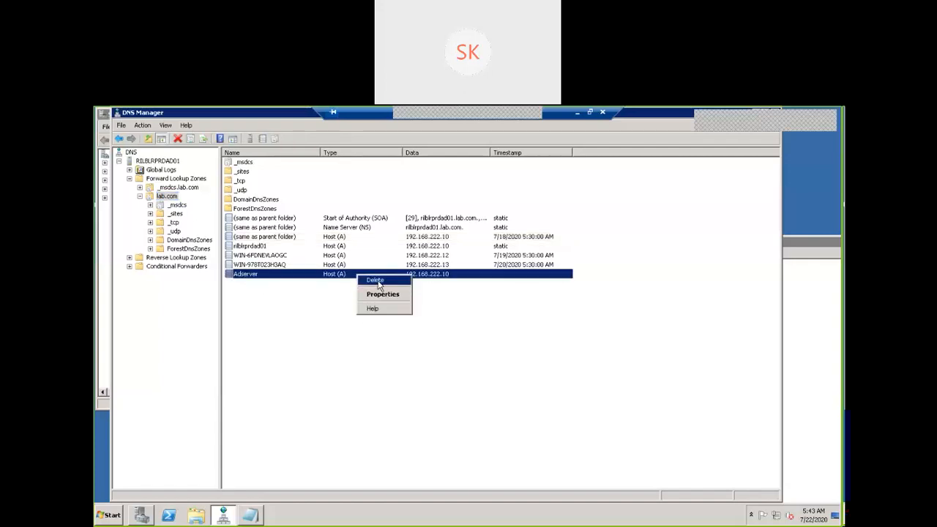
{"action": "left_click", "coordinate": [376, 281]}
{"action": "left_click", "coordinate": [503, 342]}
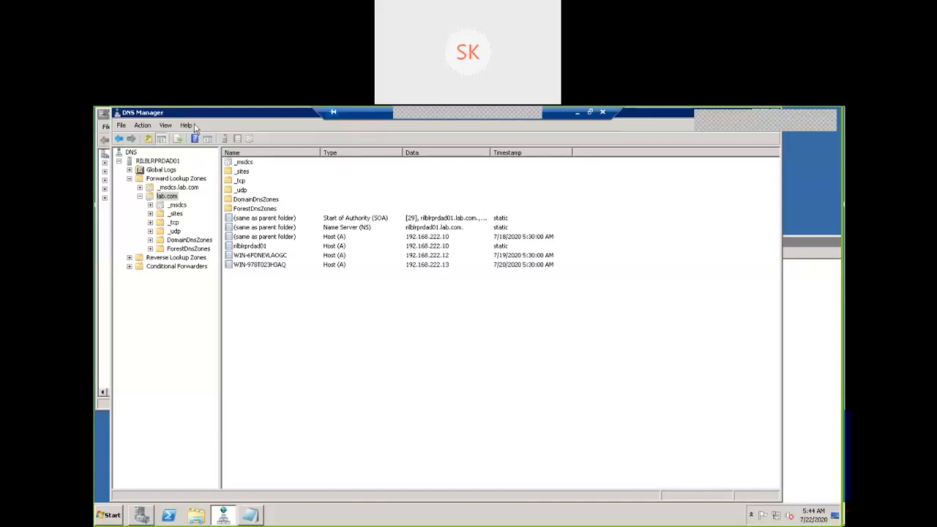
Bring Server Manager forward and show the Roles summary listing AD DS and DNS Server (2 of 17).
{"action": "left_click", "coordinate": [106, 115]}
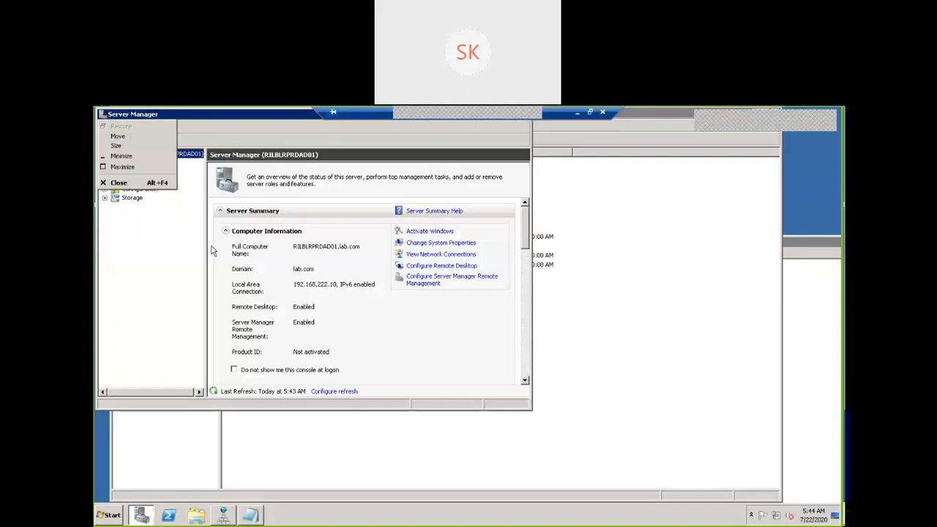
{"action": "left_click", "coordinate": [175, 274]}
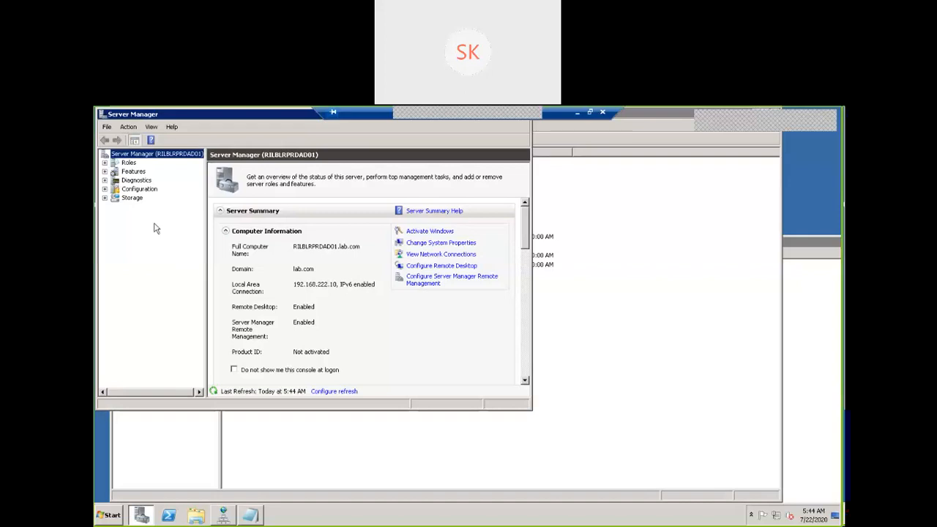
{"action": "left_click", "coordinate": [105, 163]}
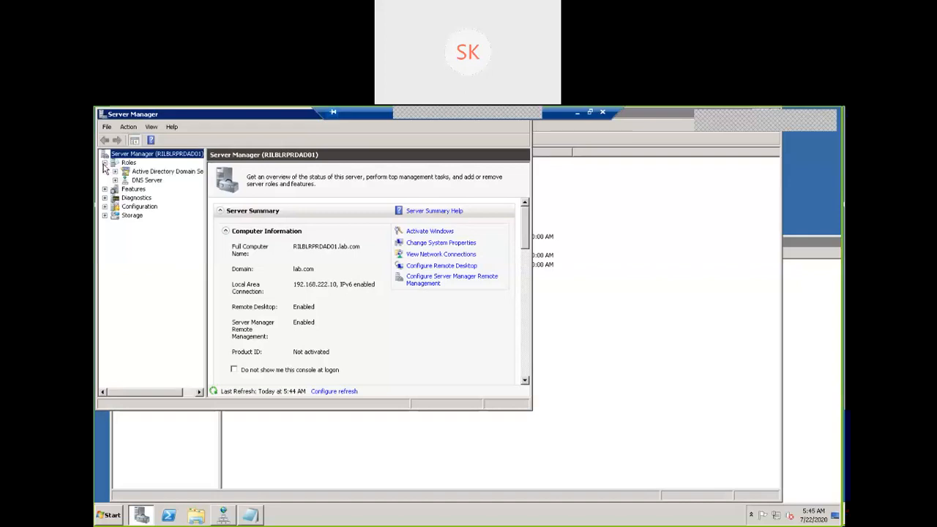
{"action": "left_click", "coordinate": [129, 163]}
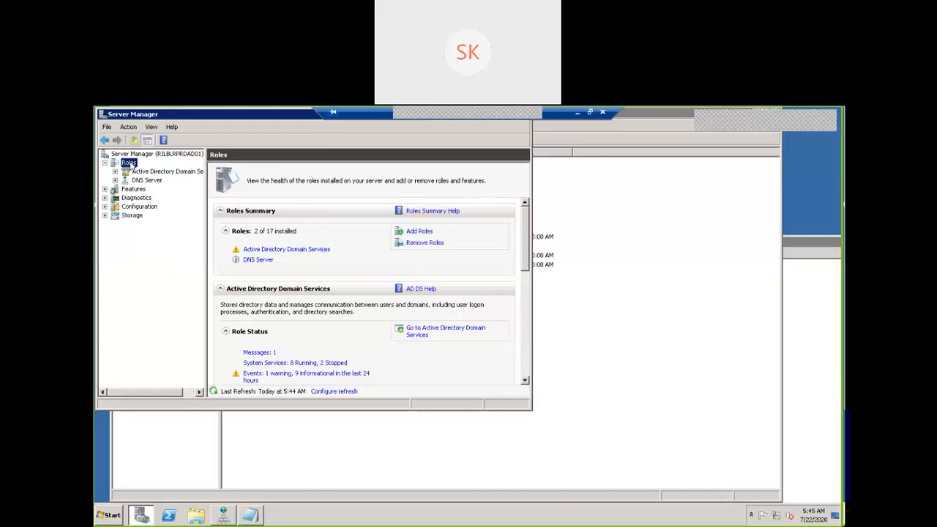
Launch the Add Roles Wizard from the Roles Summary section.
{"action": "left_click", "coordinate": [418, 232]}
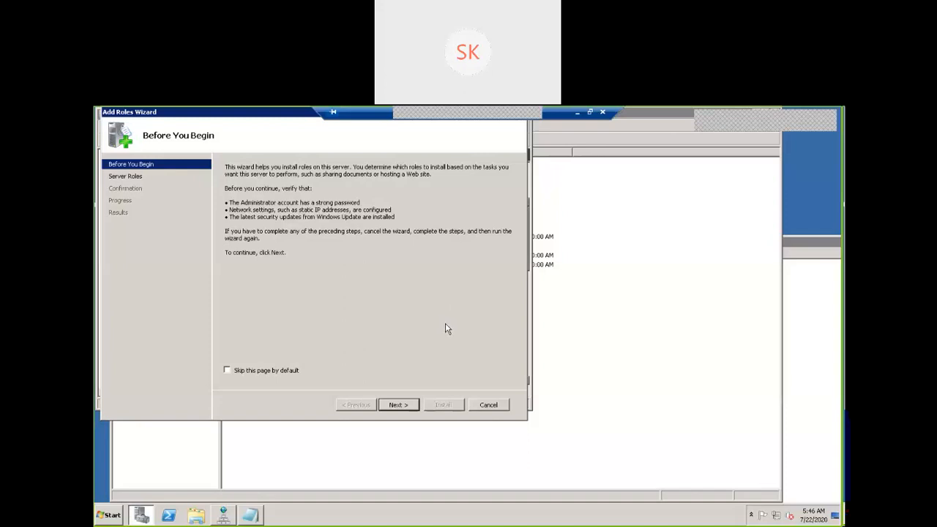
Confirm DNS Server shows as installed, cancel the wizard, and move Server Manager aside.
{"action": "left_click", "coordinate": [396, 406]}
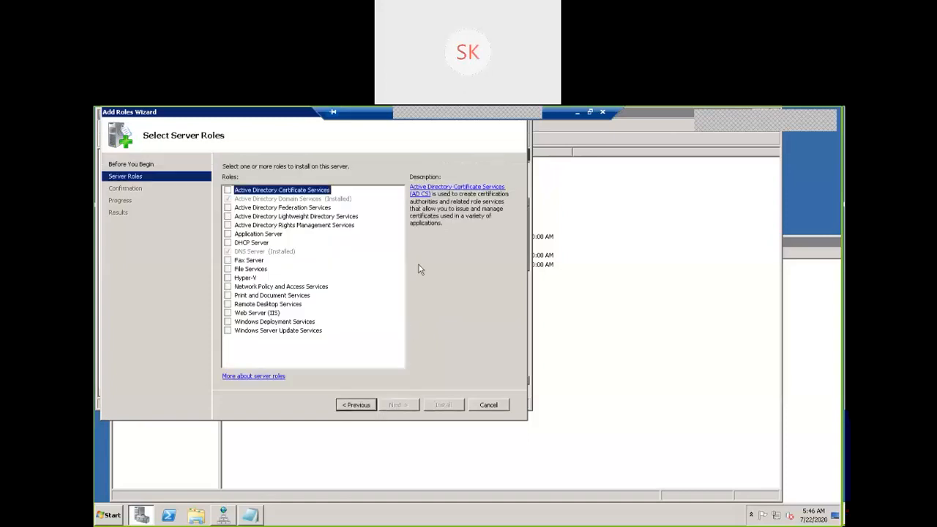
{"action": "left_click", "coordinate": [297, 254]}
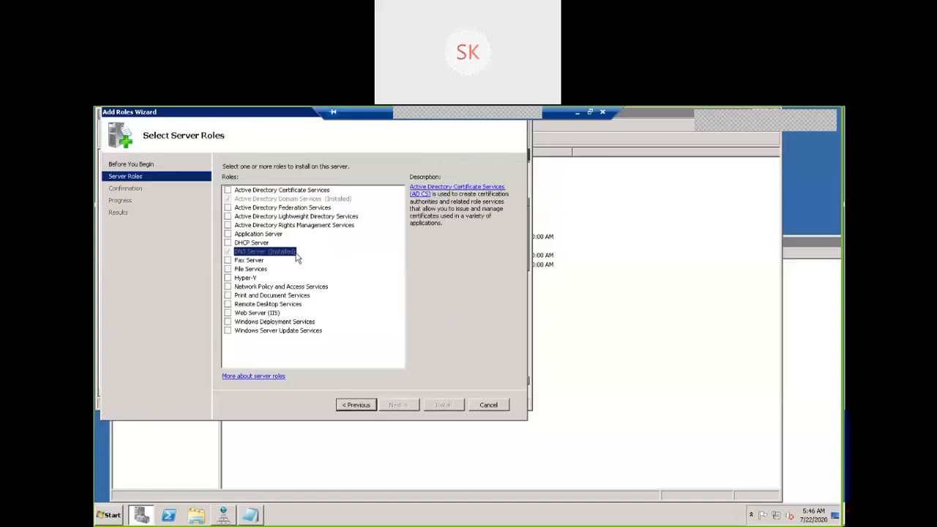
{"action": "left_click", "coordinate": [482, 405]}
{"action": "left_click", "coordinate": [350, 273]}
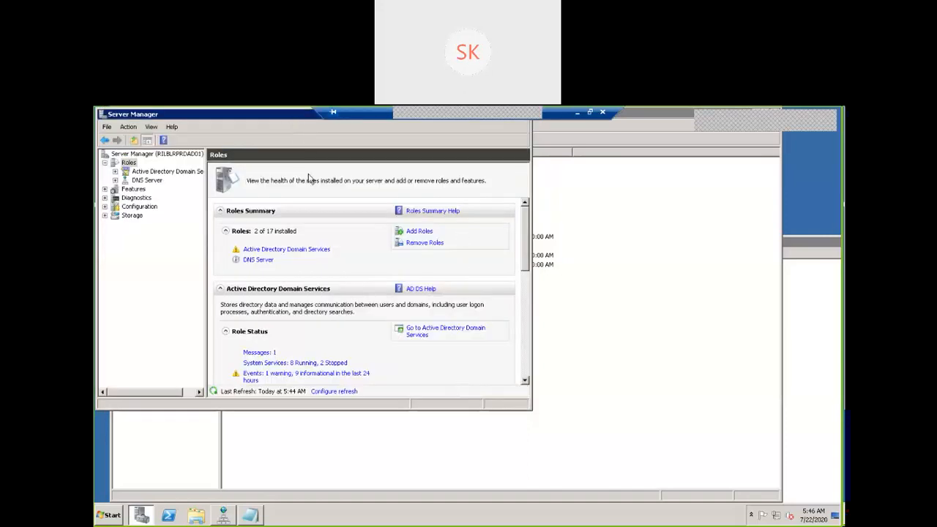
{"action": "left_click_drag", "start_coordinate": [466, 117], "coordinate": [485, 178]}
Close Server Manager and switch to the 192.168.222.12 server's remote session in full screen.
{"action": "left_click", "coordinate": [543, 173]}
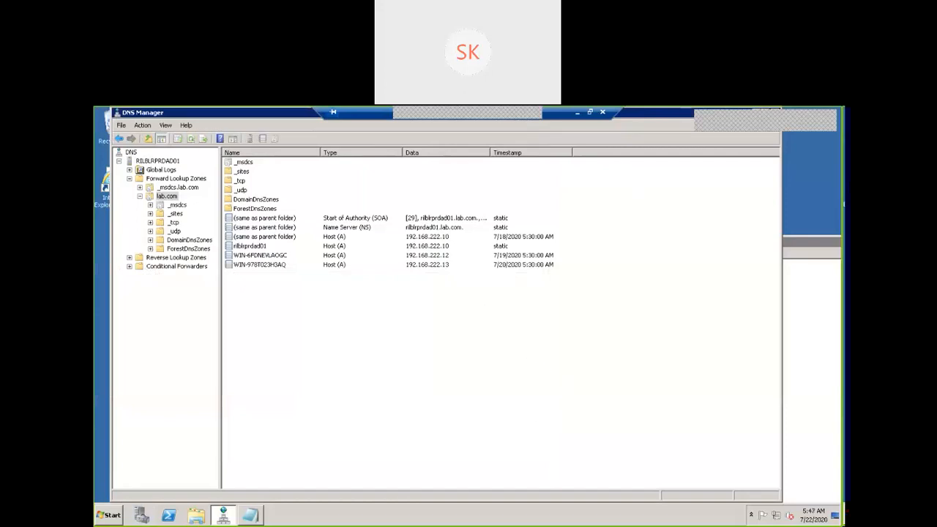
{"action": "left_click", "coordinate": [591, 113]}
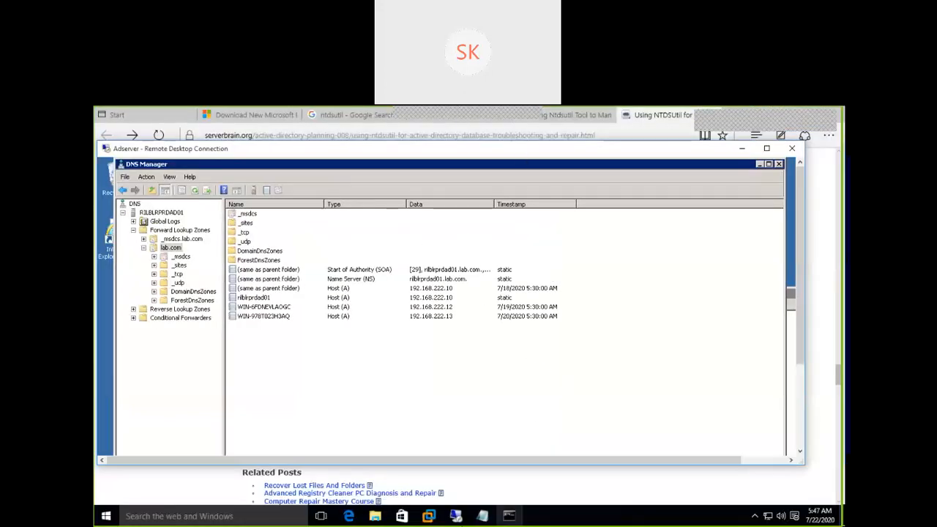
{"action": "mouse_move", "coordinate": [457, 520]}
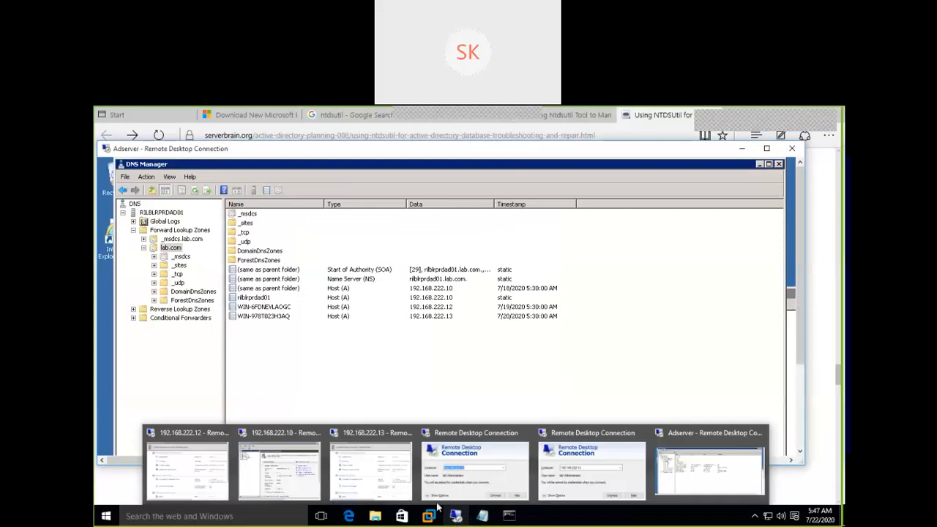
{"action": "left_click", "coordinate": [209, 468]}
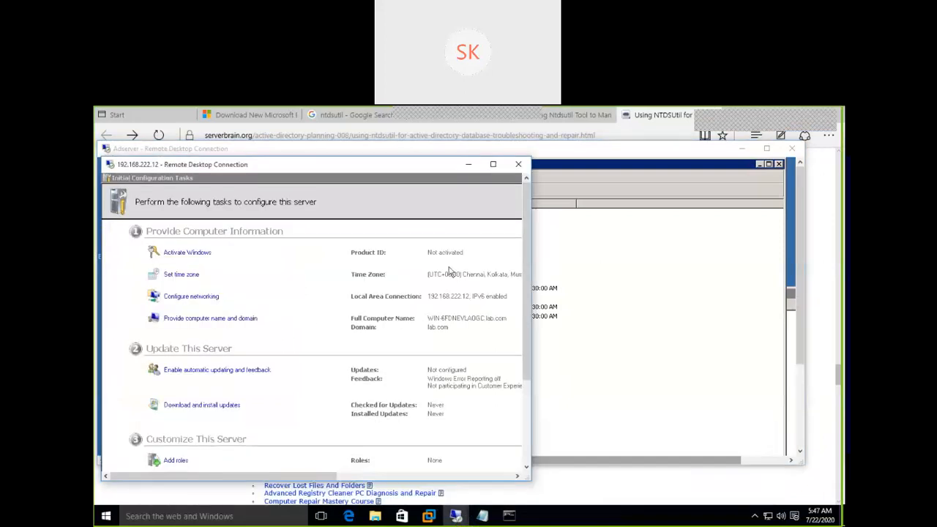
{"action": "left_click", "coordinate": [742, 148]}
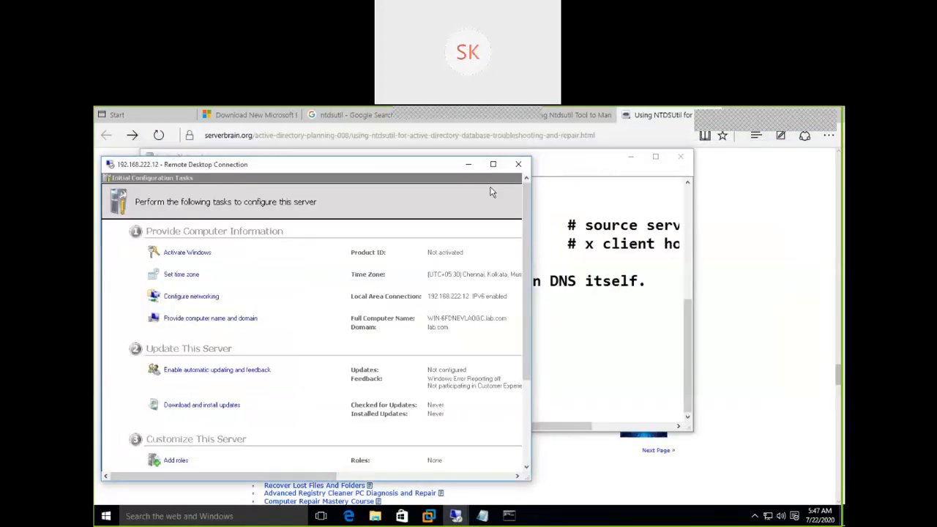
{"action": "left_click", "coordinate": [493, 164]}
Close Initial Configuration Tasks and show the Roles summary reporting 0 of 17 roles installed.
{"action": "left_click", "coordinate": [271, 113]}
{"action": "left_click", "coordinate": [577, 112]}
{"action": "left_click", "coordinate": [390, 516]}
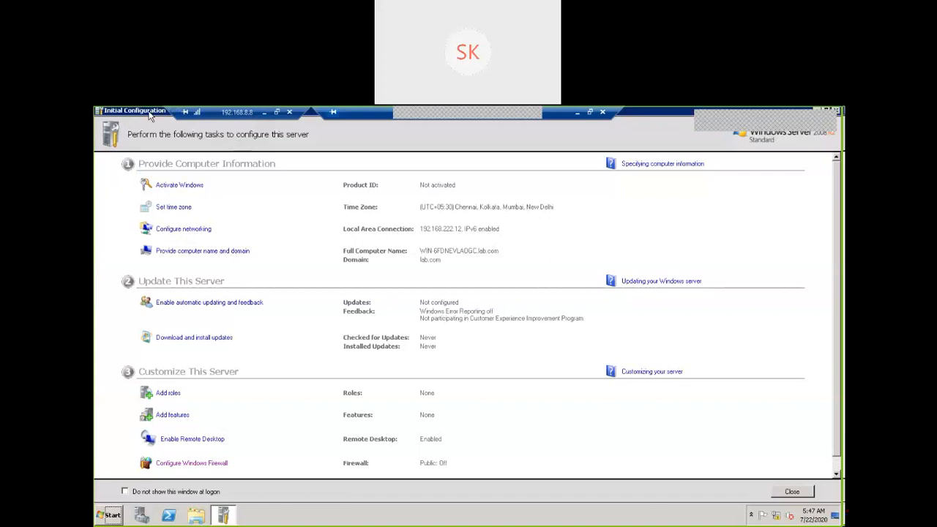
{"action": "double_click", "coordinate": [149, 114]}
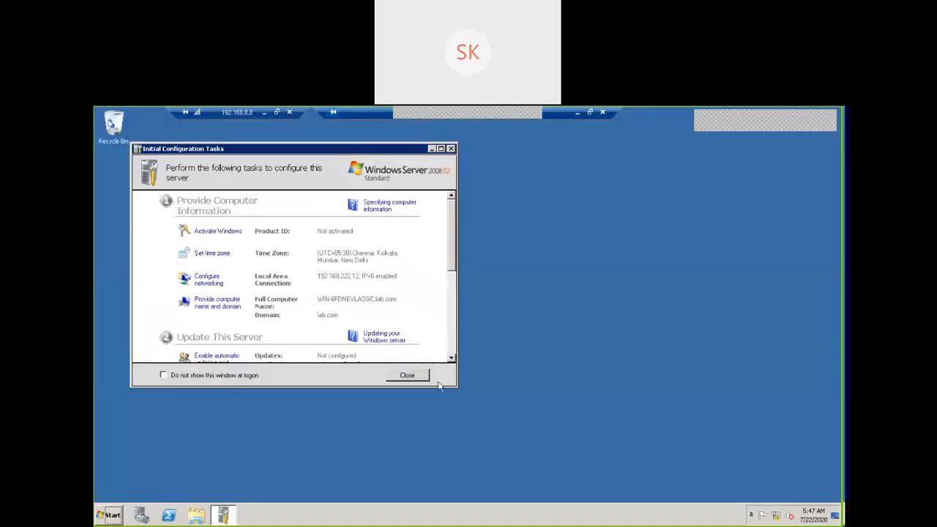
{"action": "left_click", "coordinate": [451, 150]}
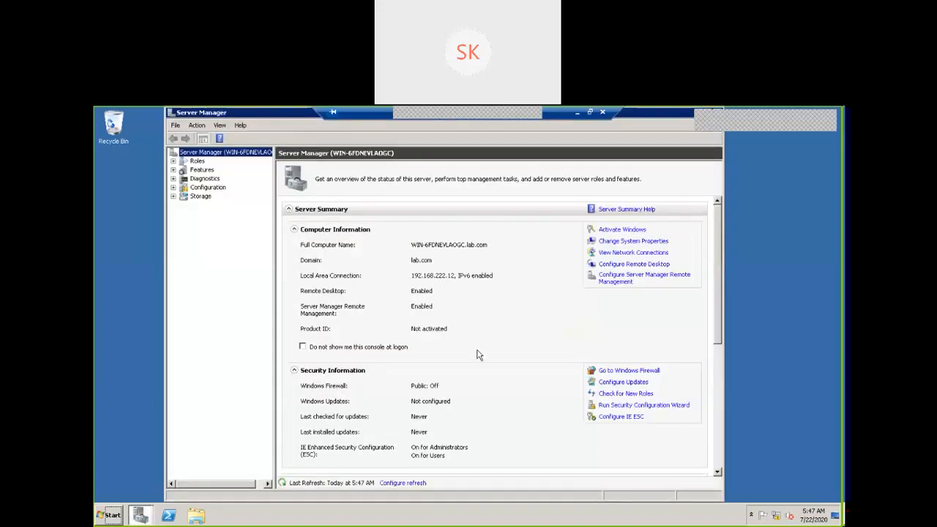
{"action": "left_click", "coordinate": [195, 162]}
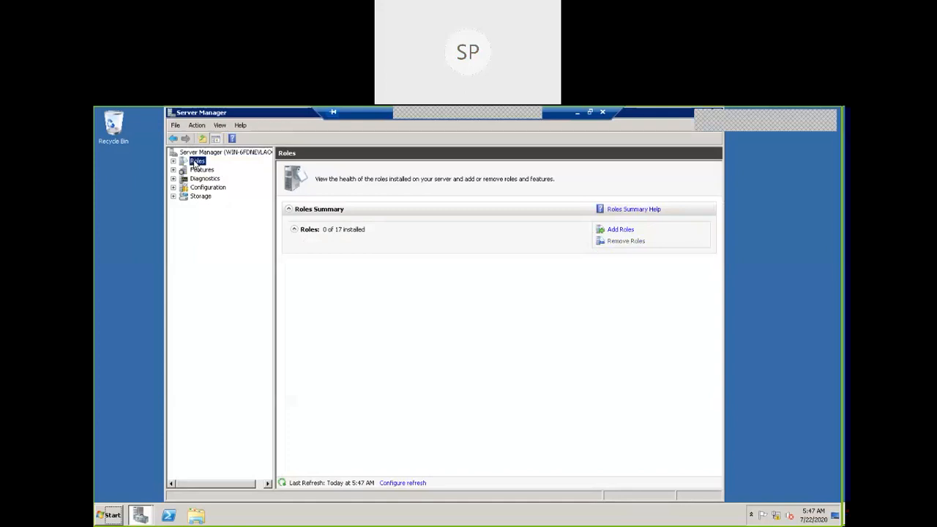
{"action": "right_click", "coordinate": [195, 162]}
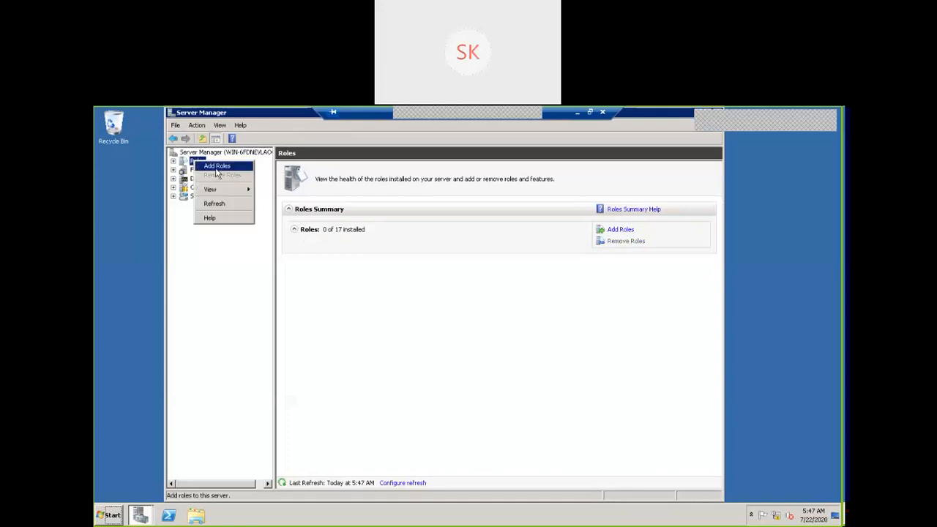
{"action": "left_click", "coordinate": [205, 165]}
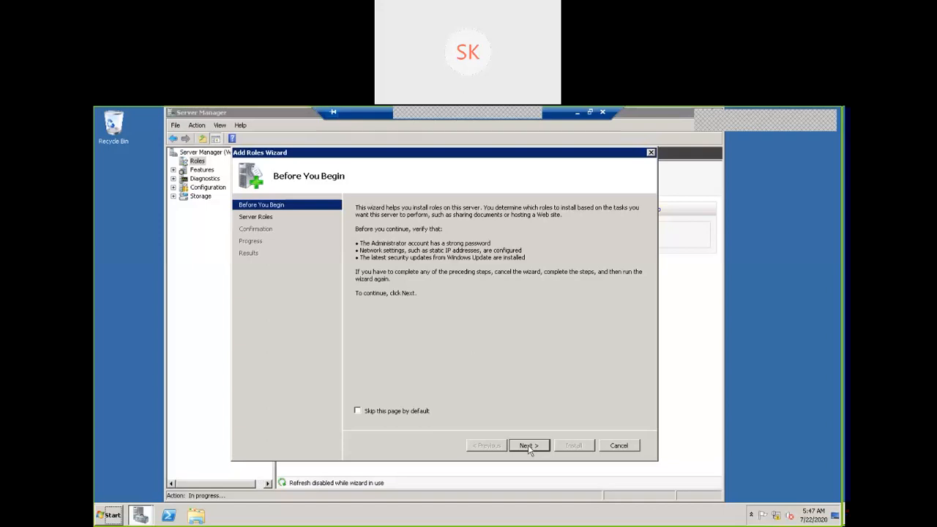
Install the DNS Server role on 192.168.222.12 via the Add Roles Wizard and close it after success.
{"action": "left_click", "coordinate": [528, 445]}
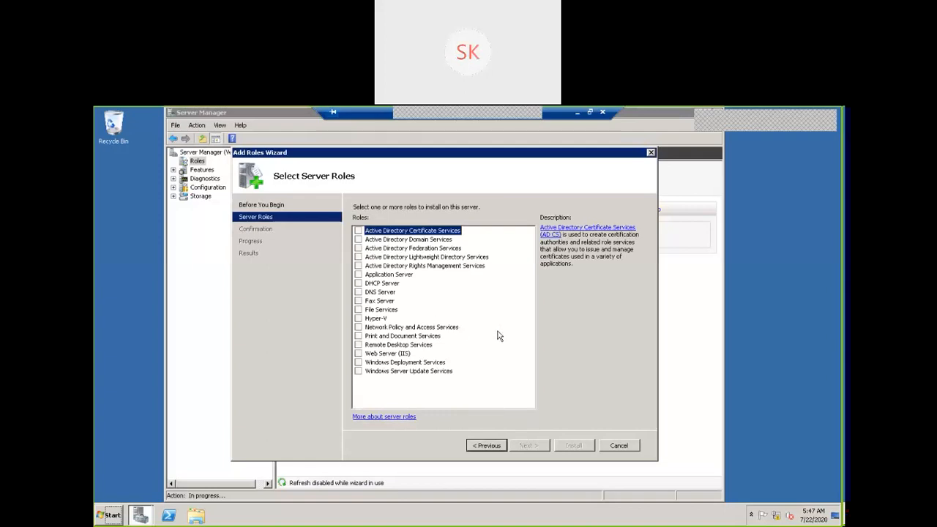
{"action": "left_click", "coordinate": [358, 292]}
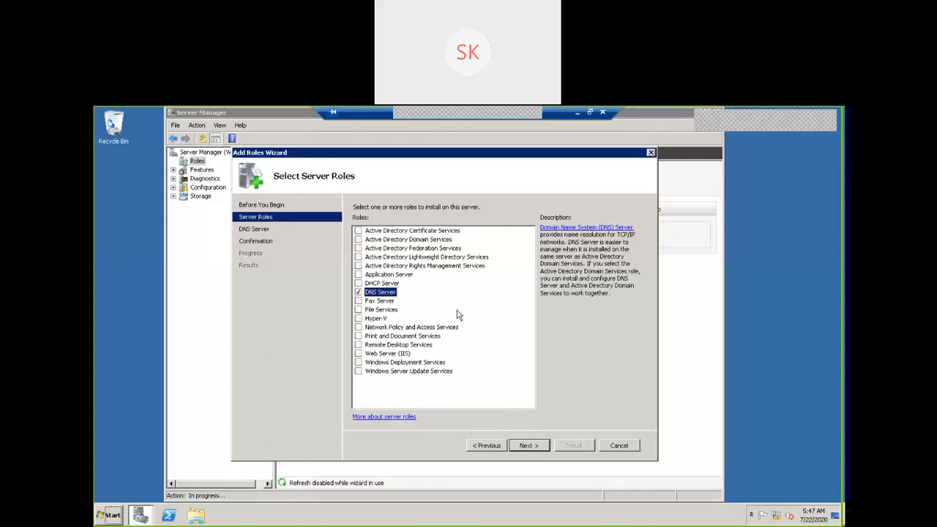
{"action": "left_click", "coordinate": [529, 446]}
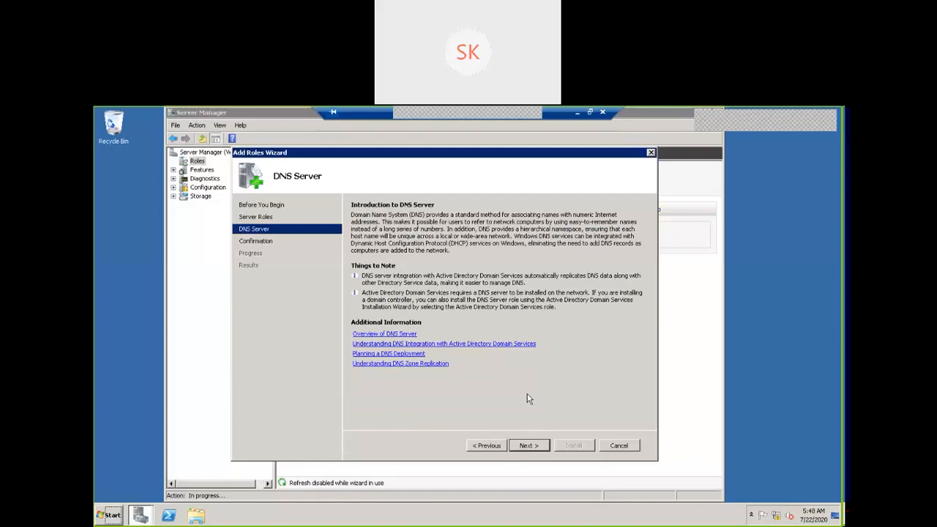
{"action": "left_click", "coordinate": [535, 450]}
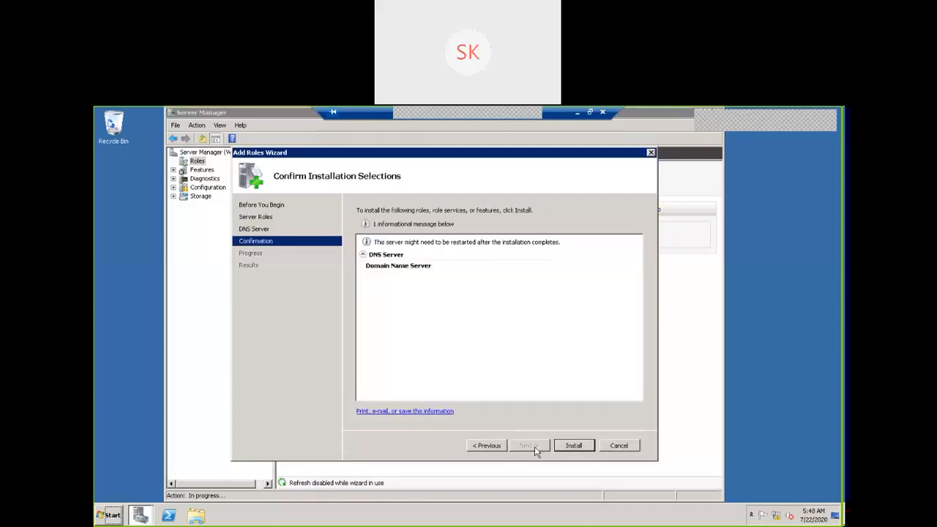
{"action": "left_click", "coordinate": [581, 446]}
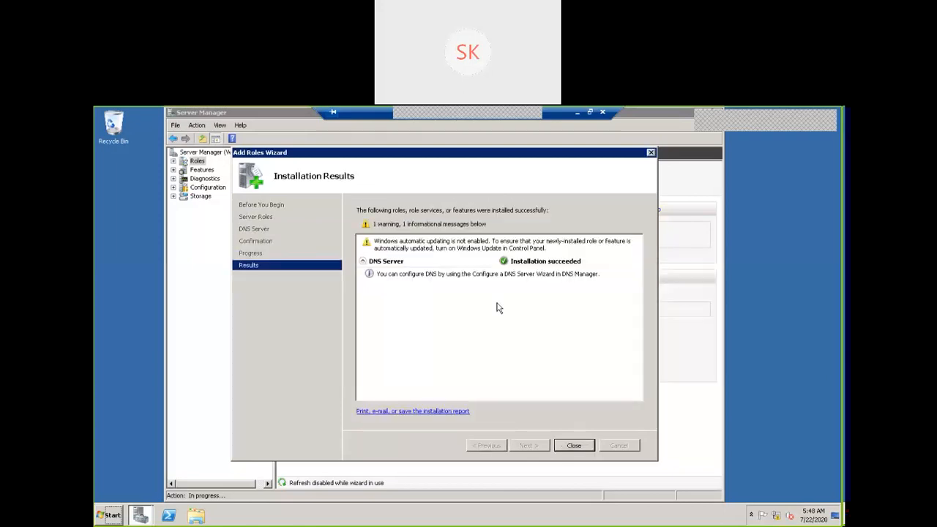
{"action": "left_click", "coordinate": [567, 448]}
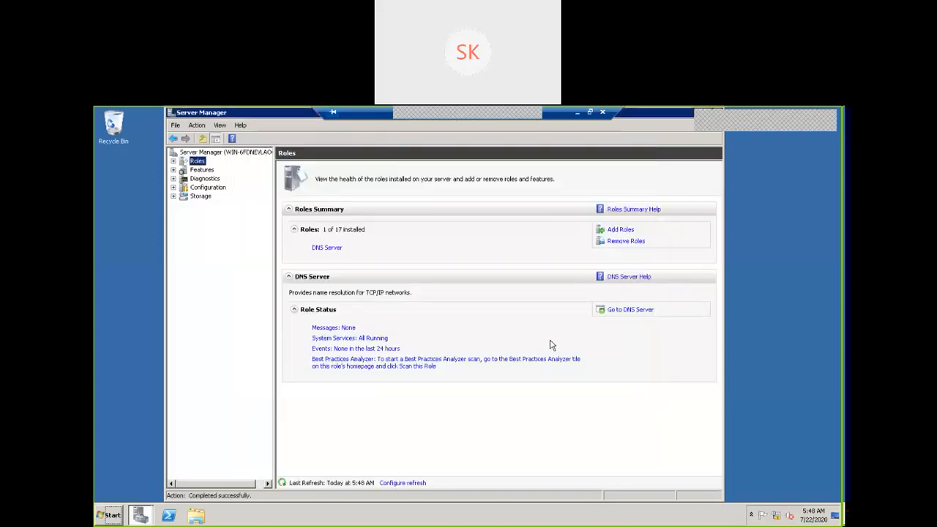
{"action": "left_click", "coordinate": [110, 515]}
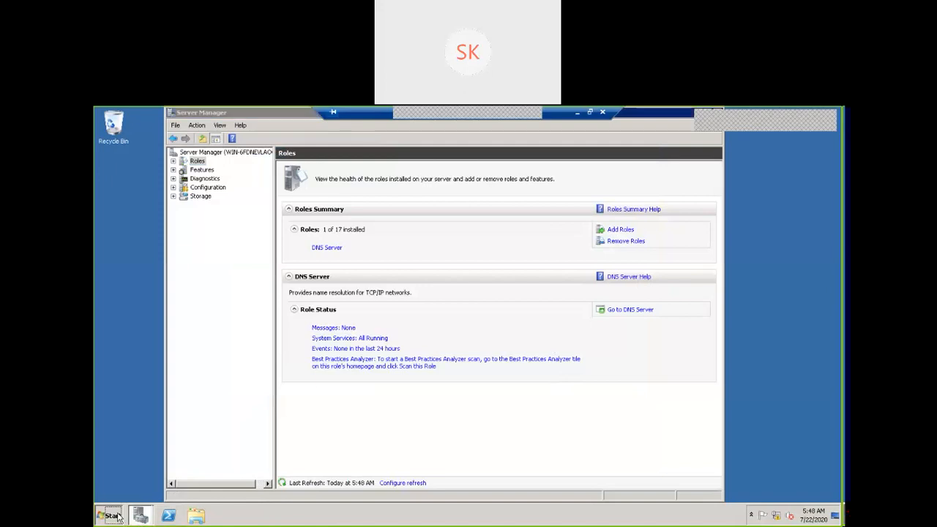
{"action": "left_click", "coordinate": [152, 490]}
{"action": "type", "text": "cmd"}
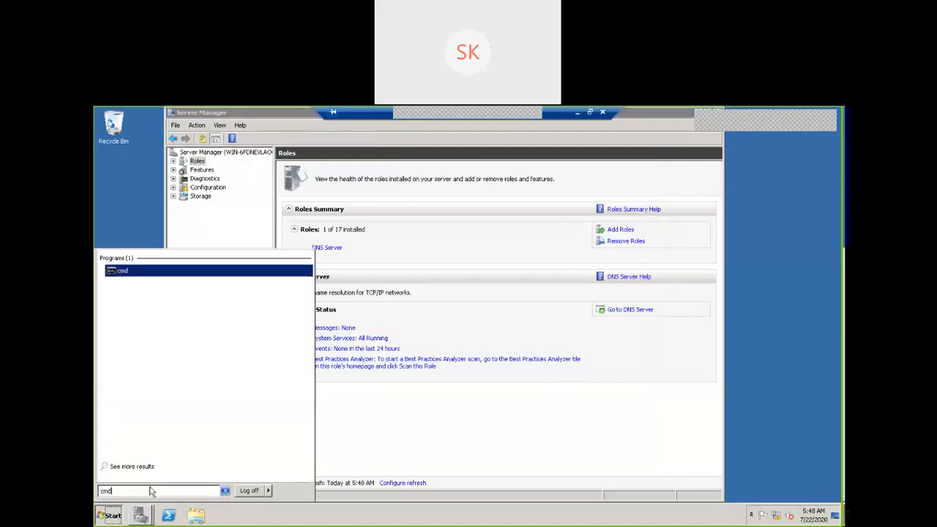
{"action": "key", "text": "Return"}
{"action": "type", "text": "i"}
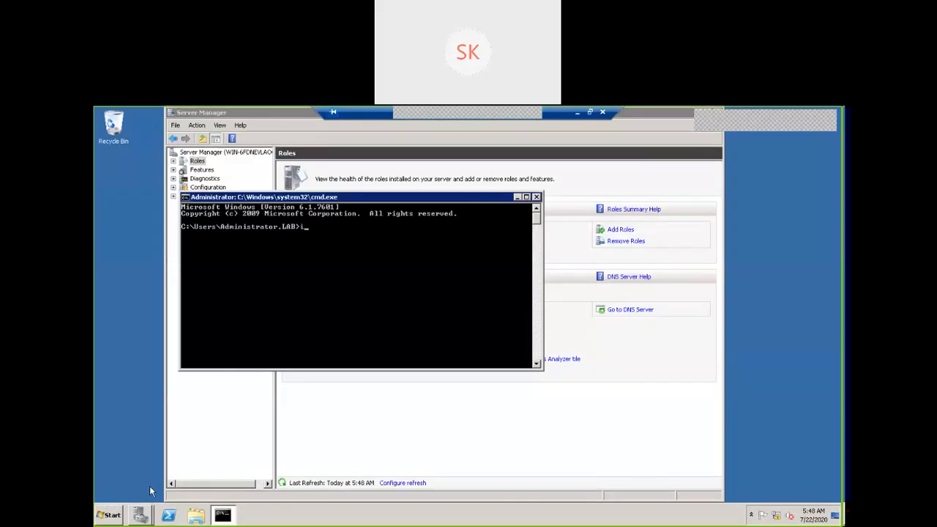
{"action": "type", "text": "pco"}
{"action": "left_click", "coordinate": [537, 198]}
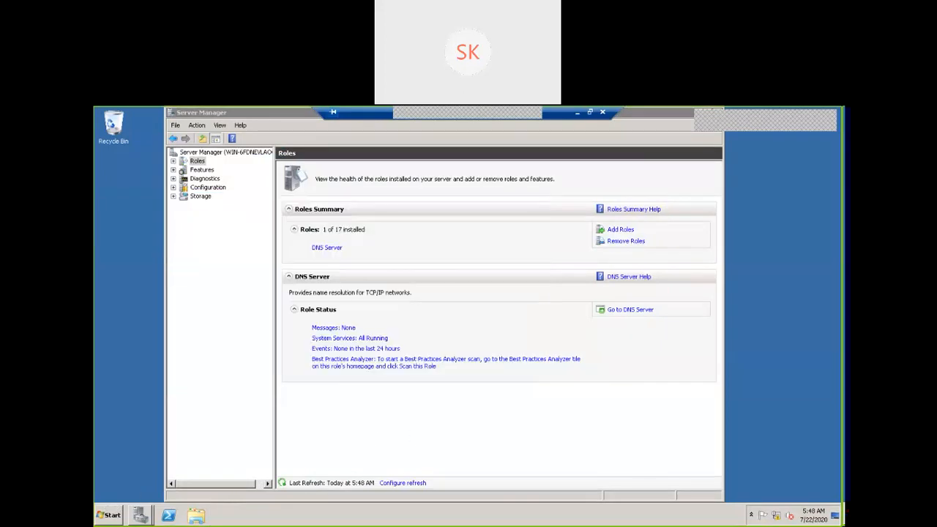
{"action": "left_click", "coordinate": [777, 518]}
{"action": "left_click", "coordinate": [778, 519]}
{"action": "left_click", "coordinate": [777, 518]}
{"action": "left_click", "coordinate": [766, 493]}
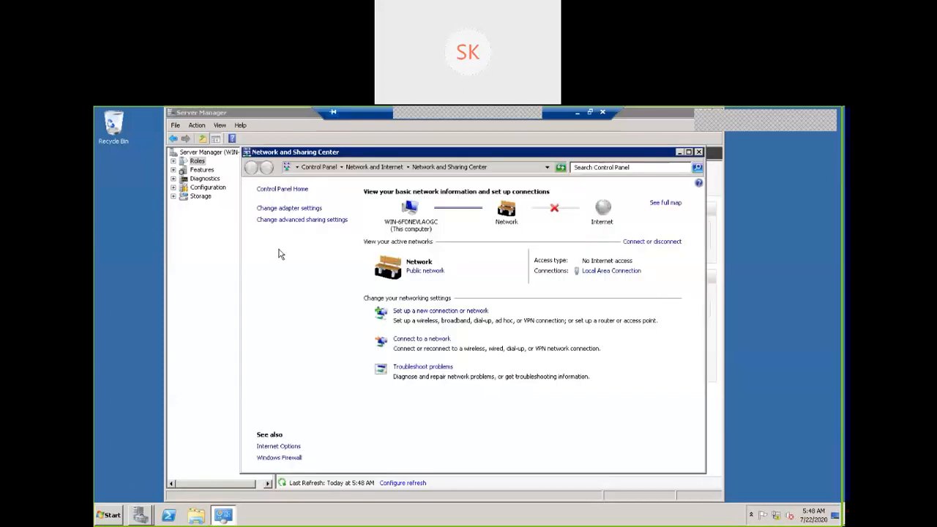
{"action": "left_click", "coordinate": [698, 152]}
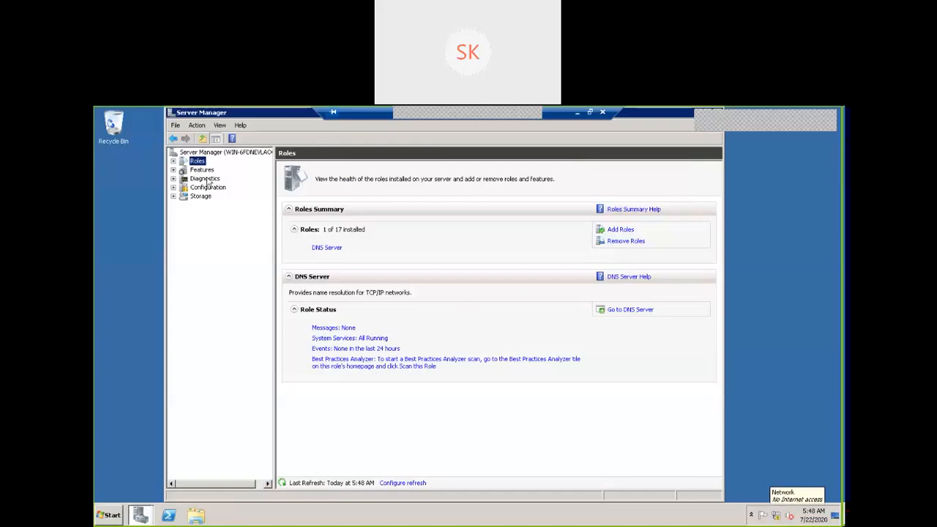
{"action": "left_click", "coordinate": [173, 187]}
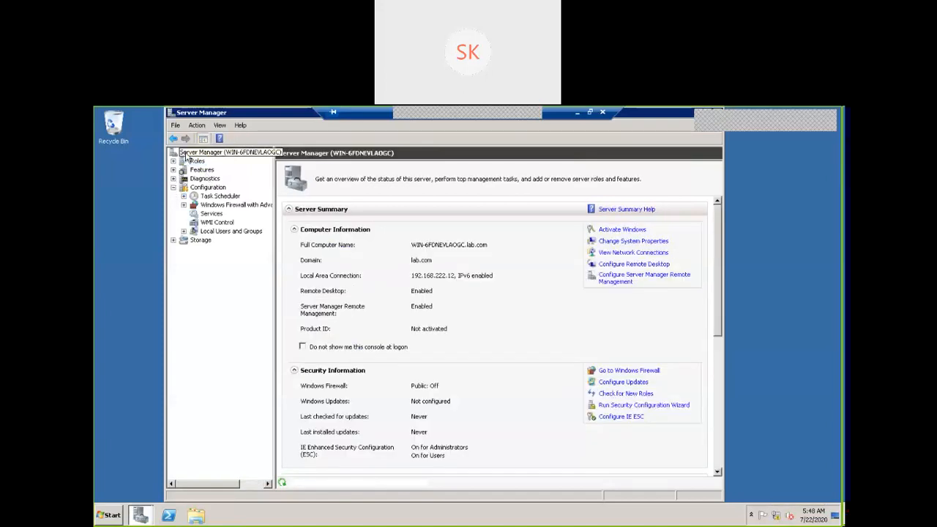
Open the Local Area Connection's Internet Protocol Version 4 properties from Network Connections.
{"action": "left_click", "coordinate": [173, 188]}
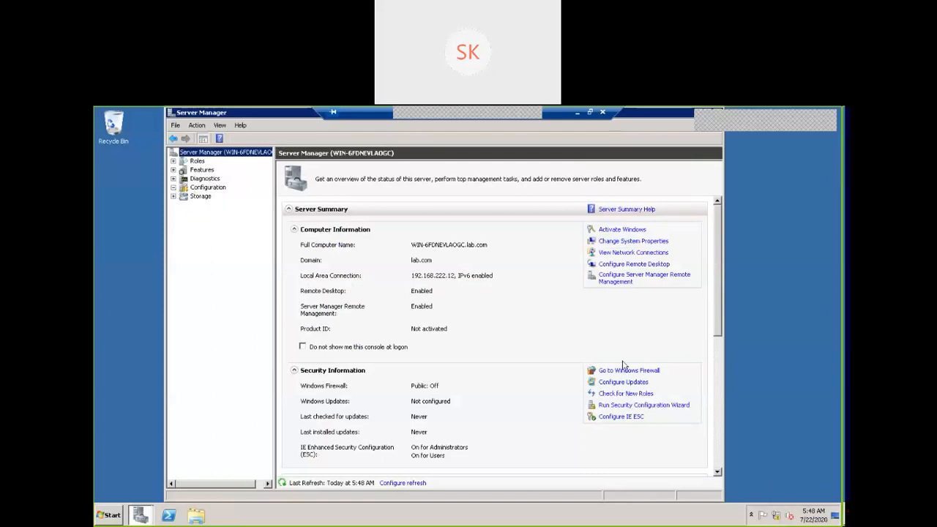
{"action": "left_click", "coordinate": [633, 253]}
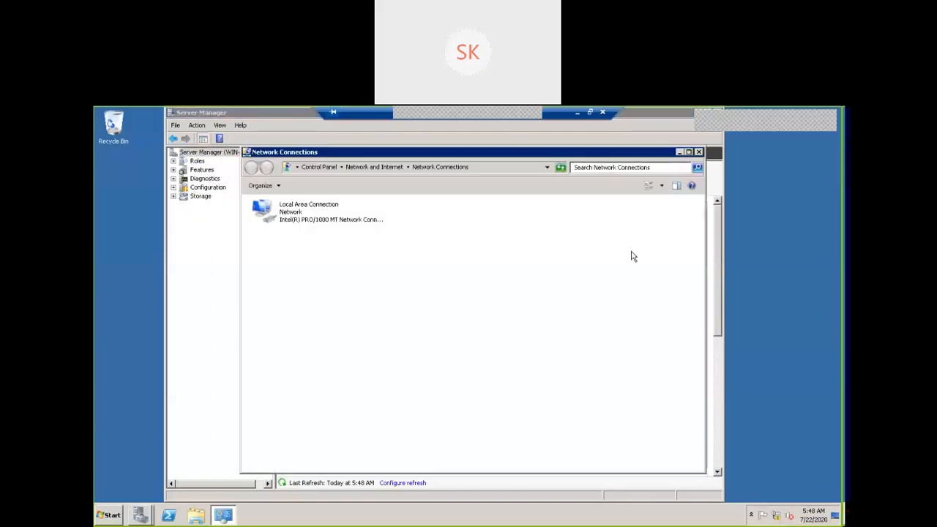
{"action": "right_click", "coordinate": [304, 221]}
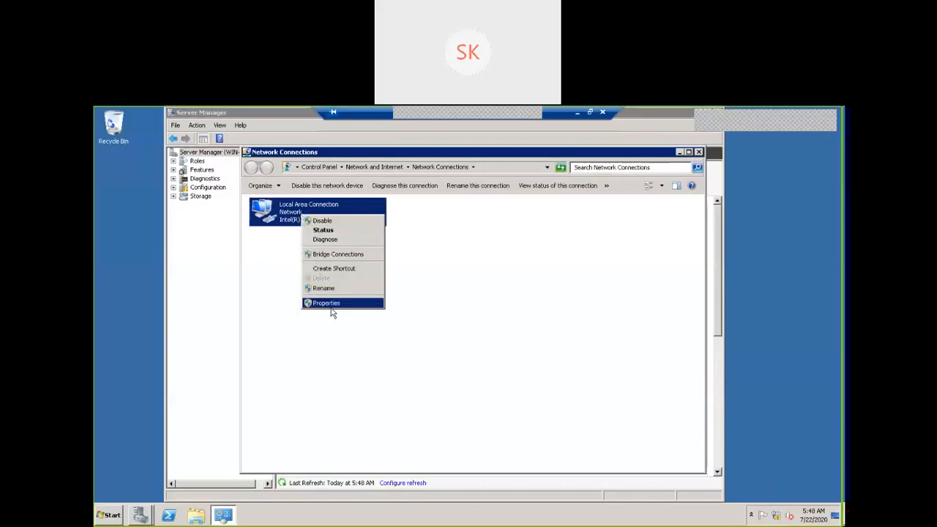
{"action": "left_click", "coordinate": [327, 303]}
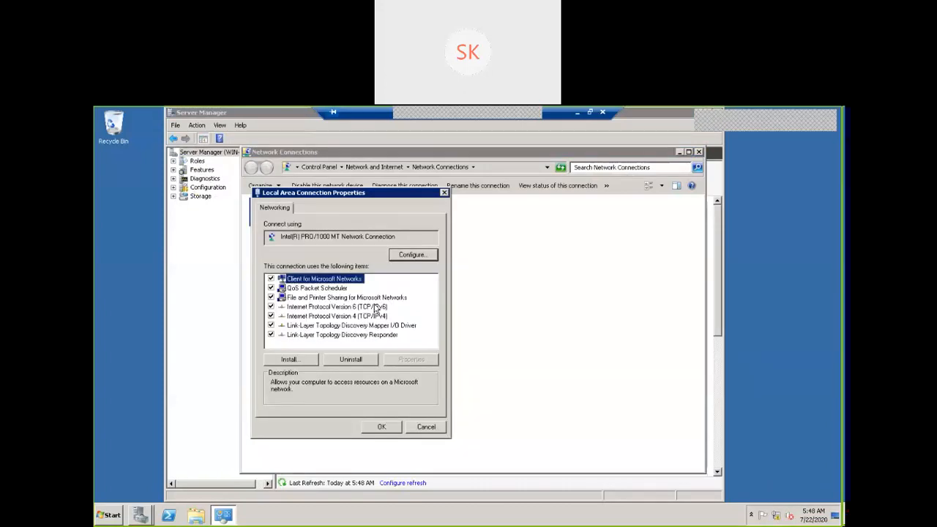
{"action": "left_click", "coordinate": [377, 316]}
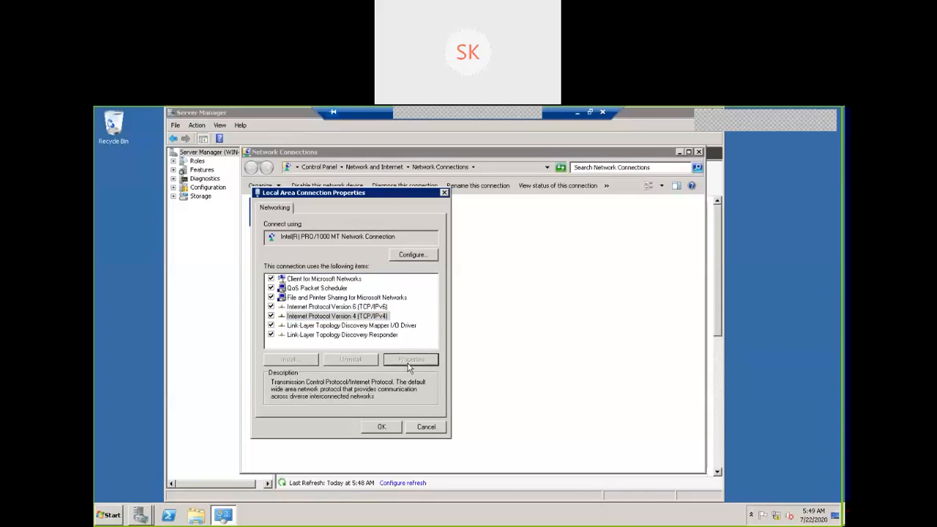
{"action": "left_click", "coordinate": [411, 359]}
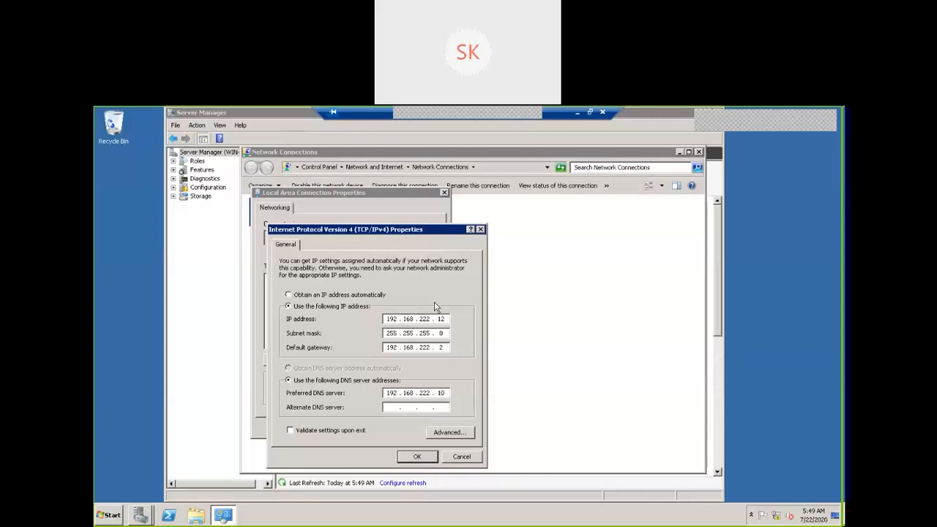
Set the alternate DNS server to 192.168.222.12, confirm, and close the connection windows.
{"action": "left_click", "coordinate": [393, 408]}
{"action": "left_click_drag", "start_coordinate": [370, 117], "coordinate": [347, 138]}
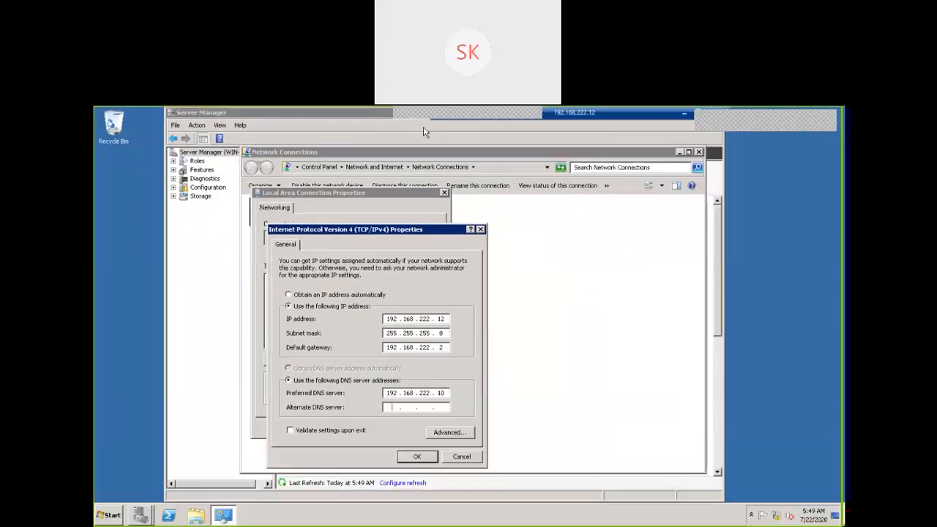
{"action": "double_click", "coordinate": [427, 129]}
{"action": "type", "text": "192 . 168 . 222 . 12"}
{"action": "left_click", "coordinate": [418, 459]}
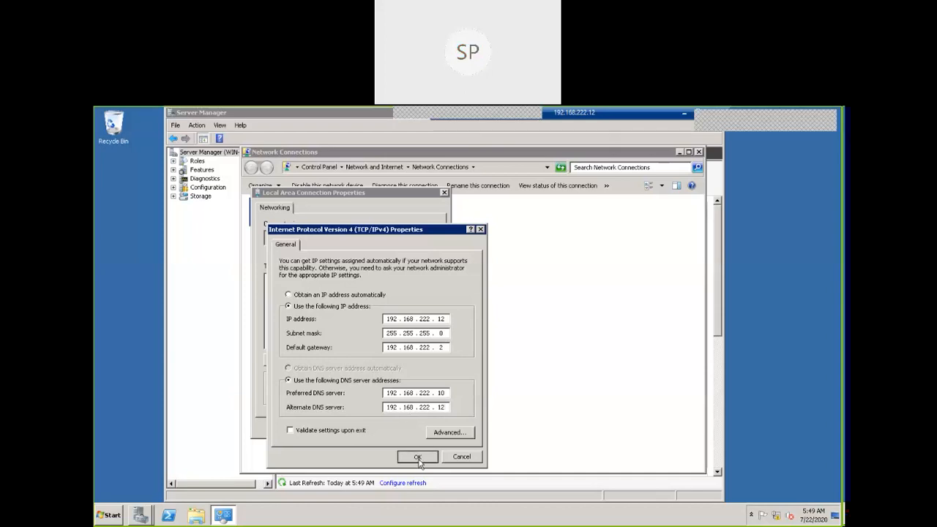
{"action": "left_click", "coordinate": [385, 432]}
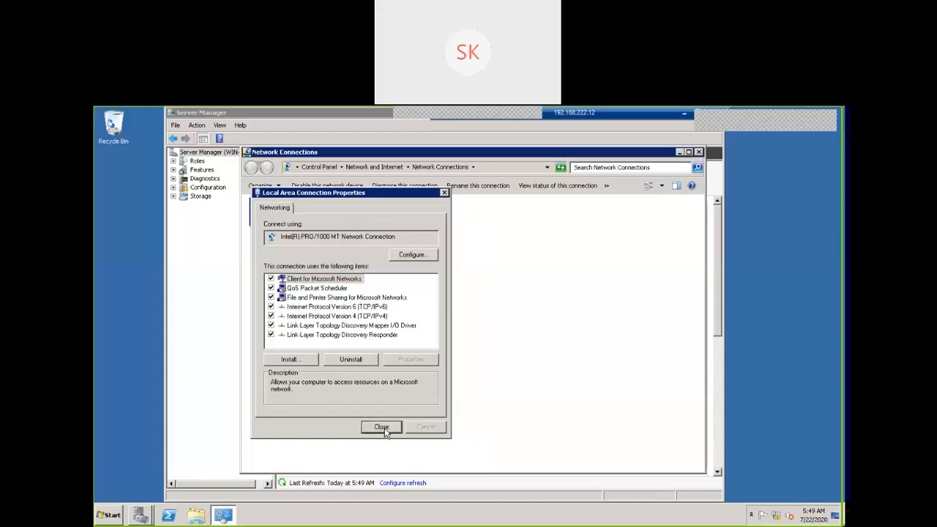
{"action": "left_click", "coordinate": [699, 152]}
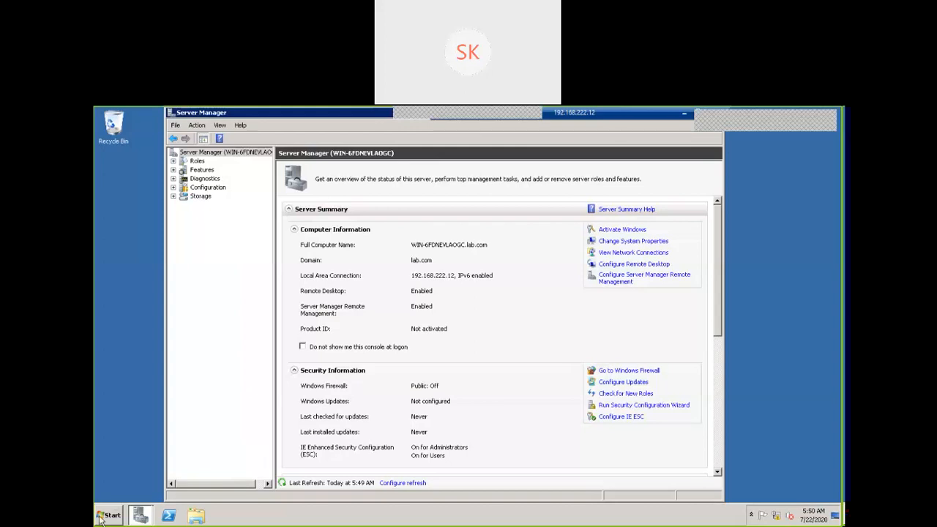
{"action": "left_click", "coordinate": [100, 518]}
{"action": "left_click", "coordinate": [133, 282]}
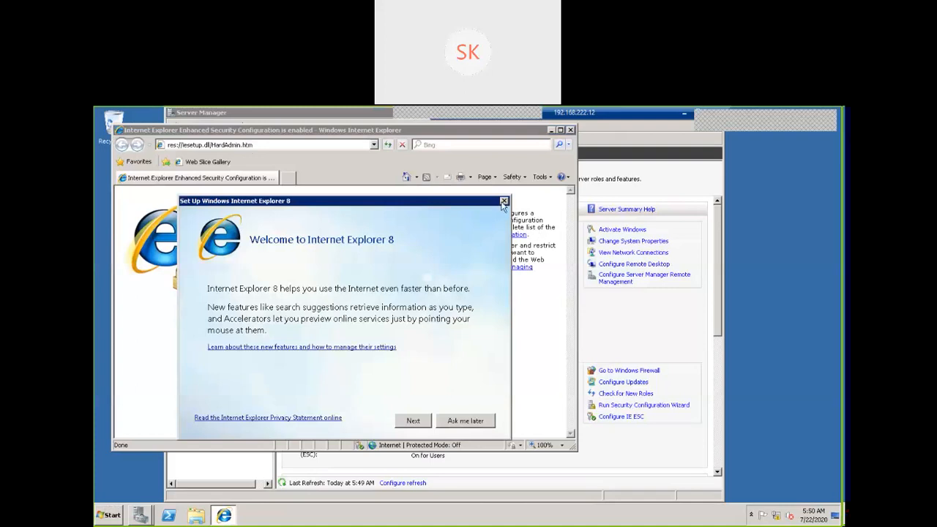
{"action": "left_click", "coordinate": [504, 201]}
{"action": "left_click", "coordinate": [325, 145]}
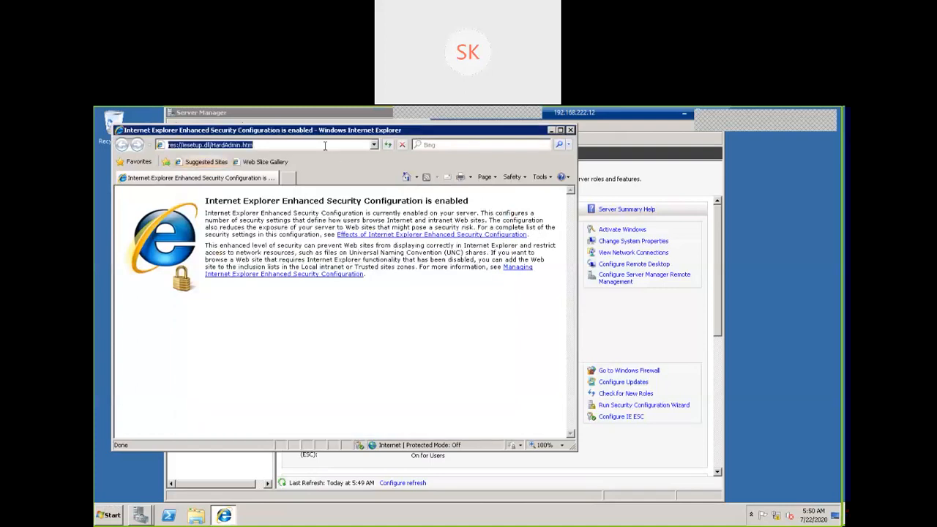
{"action": "type", "text": "www.google.com"}
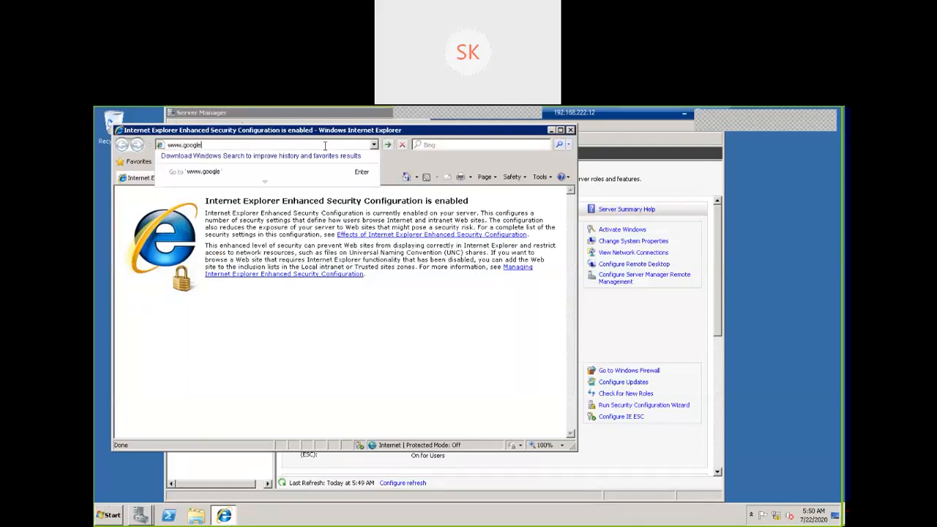
{"action": "key", "text": "Return"}
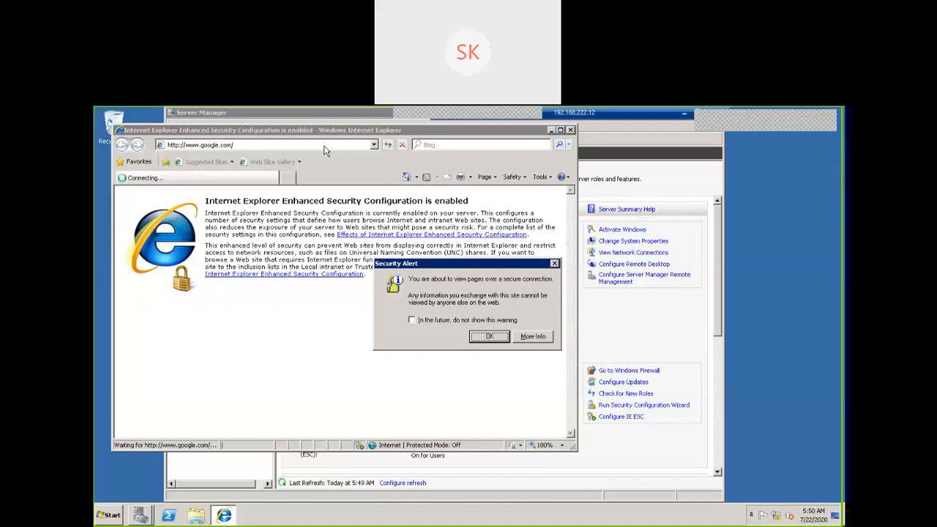
{"action": "left_click", "coordinate": [495, 337]}
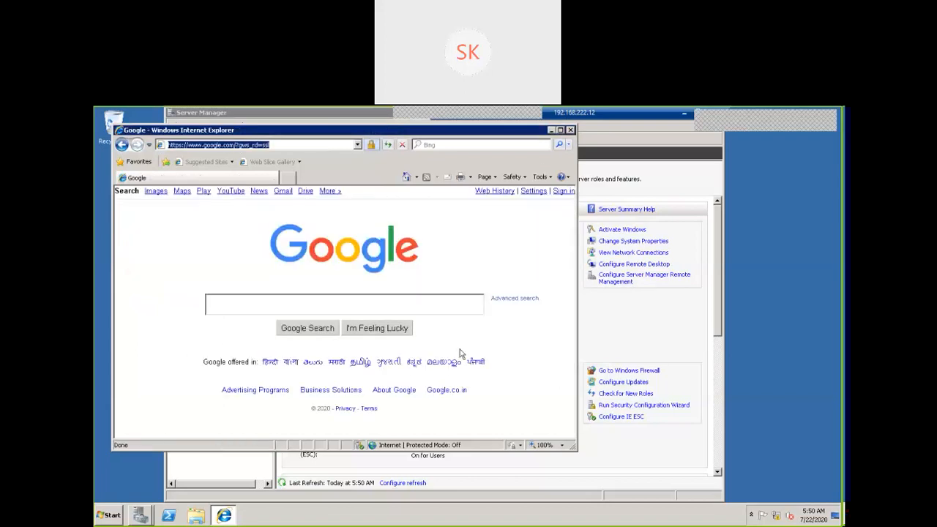
{"action": "left_click", "coordinate": [432, 304]}
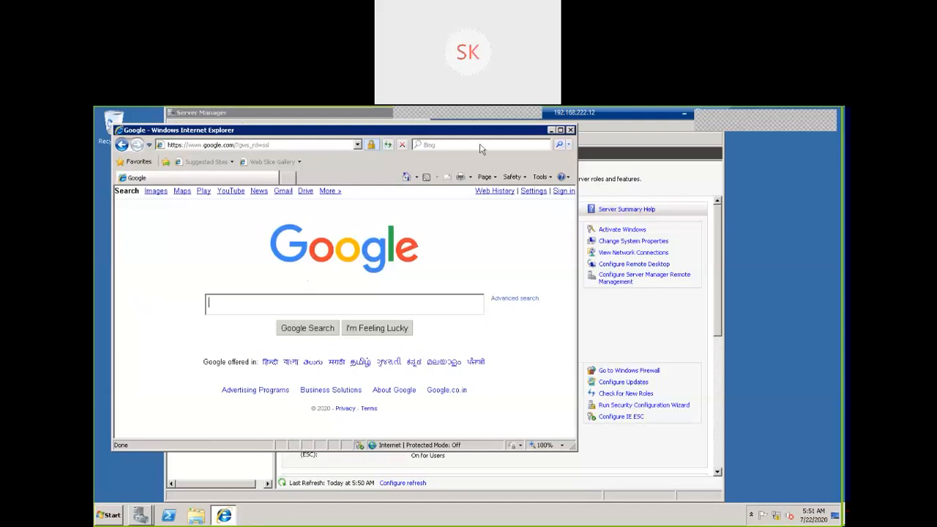
Minimize the Google page in Internet Explorer to bring the Server Manager summary back.
{"action": "left_click", "coordinate": [551, 130]}
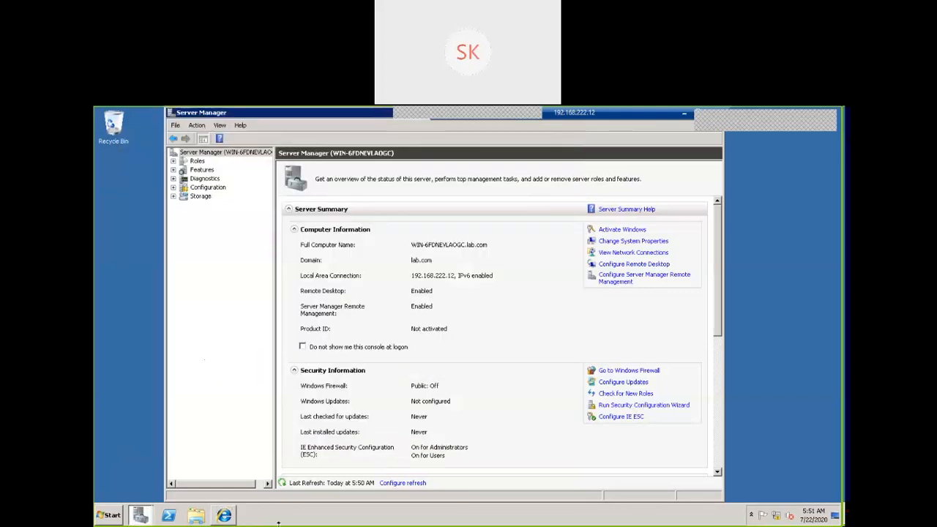
{"action": "mouse_move", "coordinate": [141, 513]}
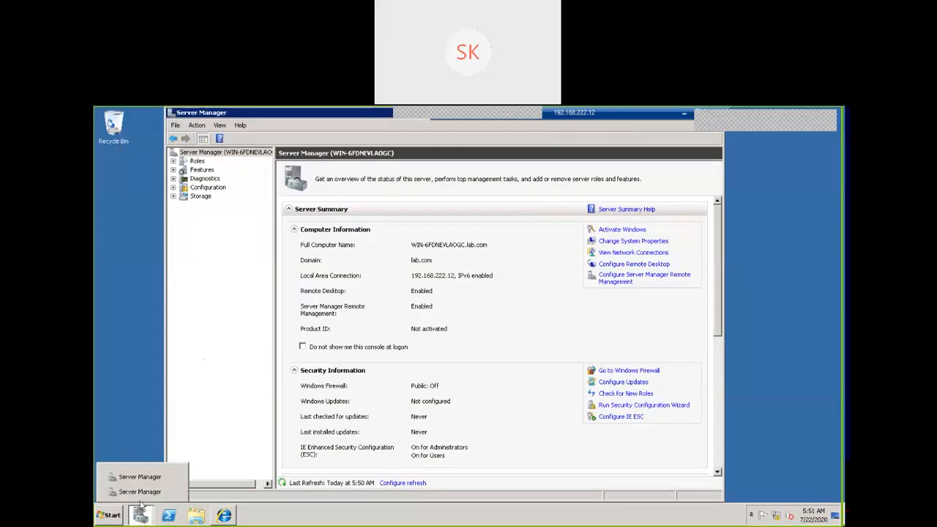
Launch the DNS console from Administrative Tools and dismiss the meeting notice.
{"action": "left_click", "coordinate": [140, 492]}
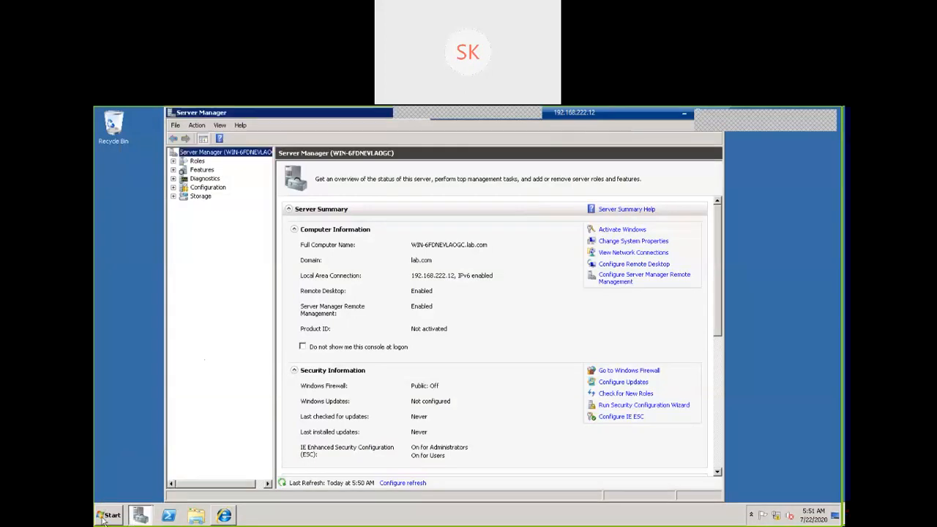
{"action": "left_click", "coordinate": [109, 515]}
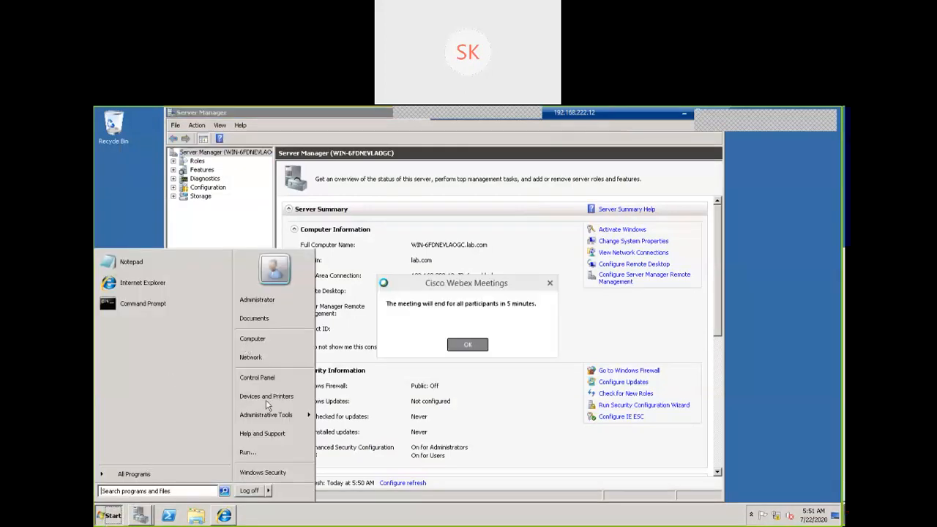
{"action": "mouse_move", "coordinate": [297, 416]}
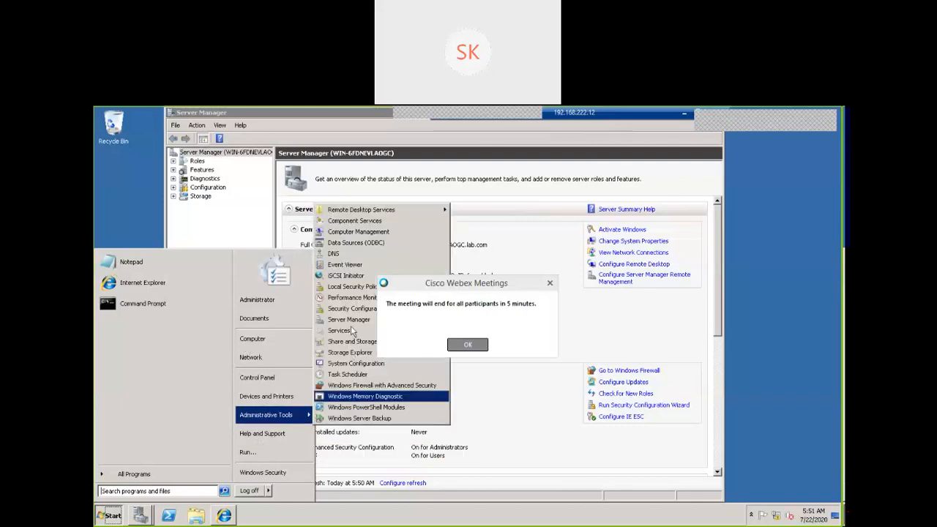
{"action": "left_click", "coordinate": [334, 255]}
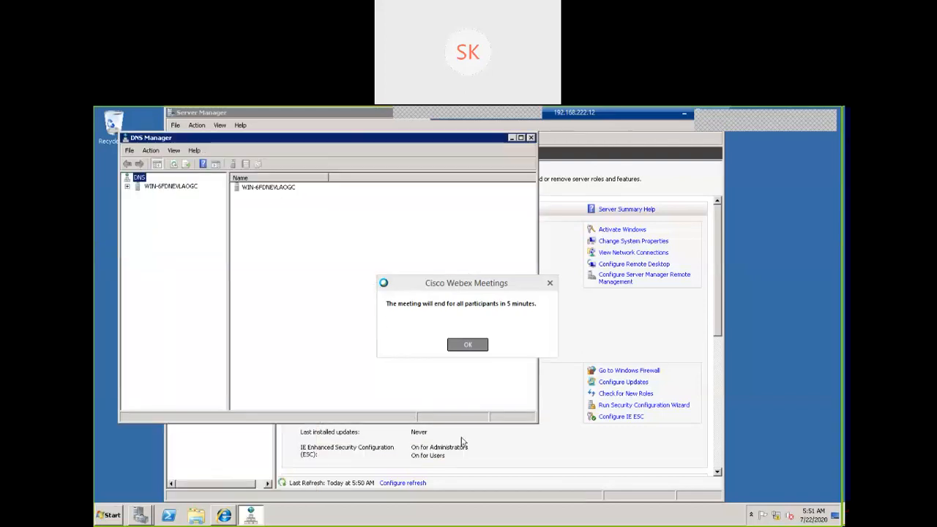
{"action": "left_click", "coordinate": [462, 347]}
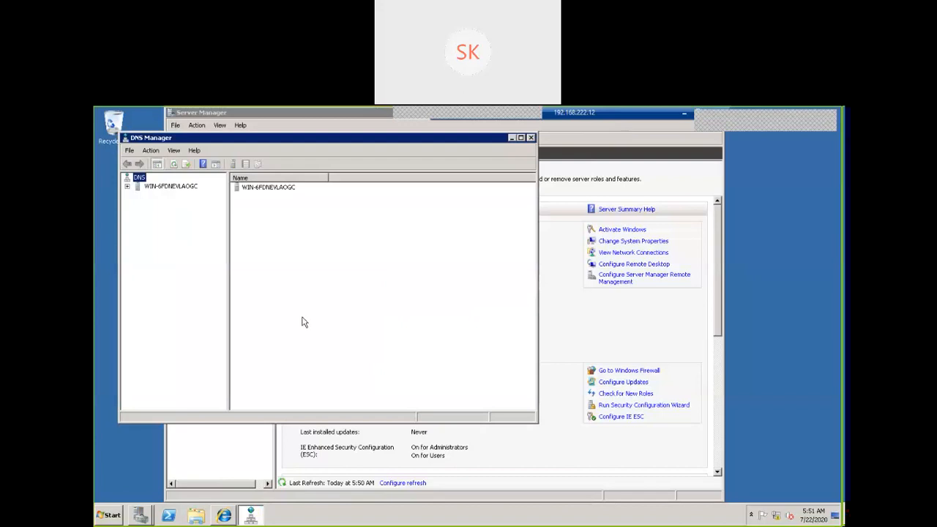
Expand the server node and check that Forward and Reverse Lookup Zones are both empty.
{"action": "left_click", "coordinate": [128, 187]}
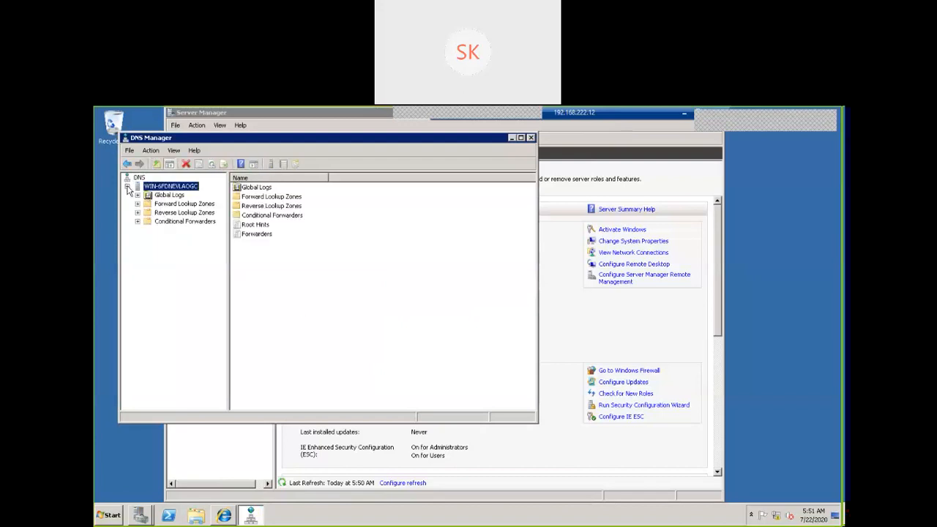
{"action": "left_click", "coordinate": [137, 205]}
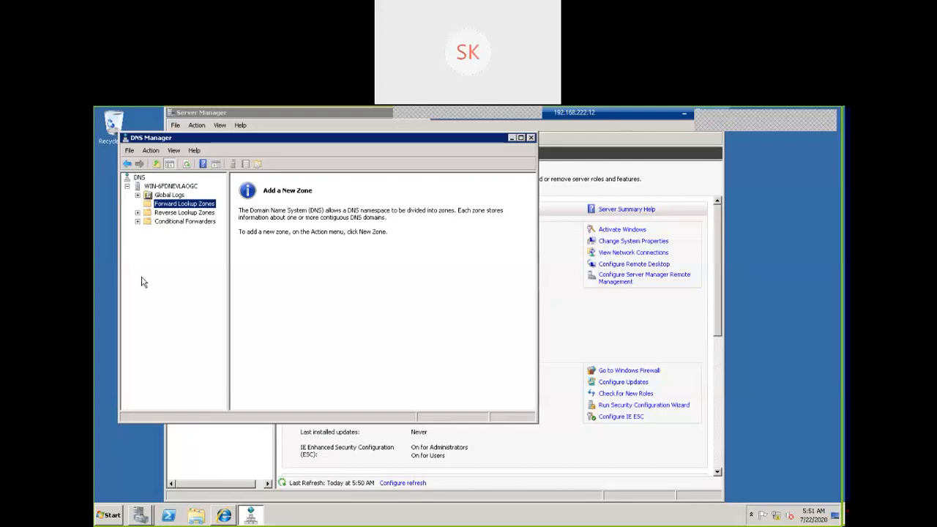
{"action": "left_click", "coordinate": [139, 213]}
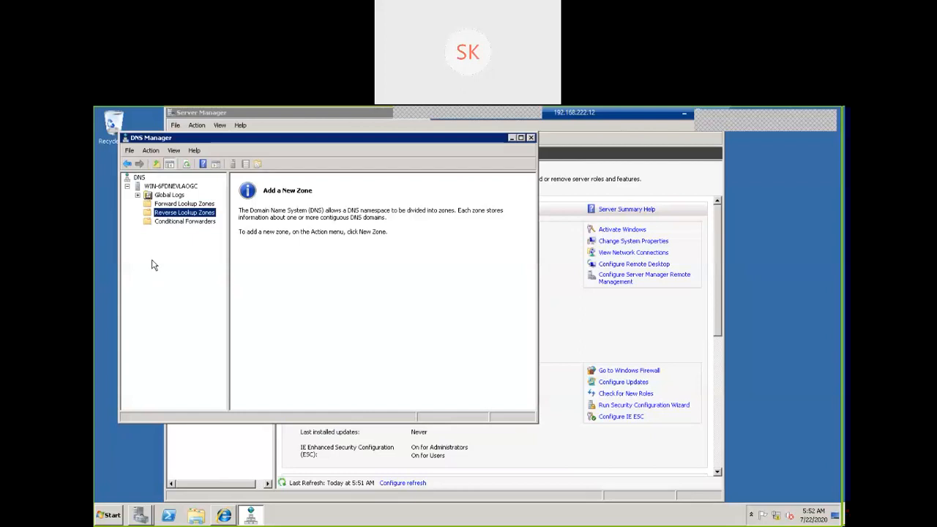
Search the Start menu for 'cmd' and launch the command prompt.
{"action": "left_click", "coordinate": [110, 515]}
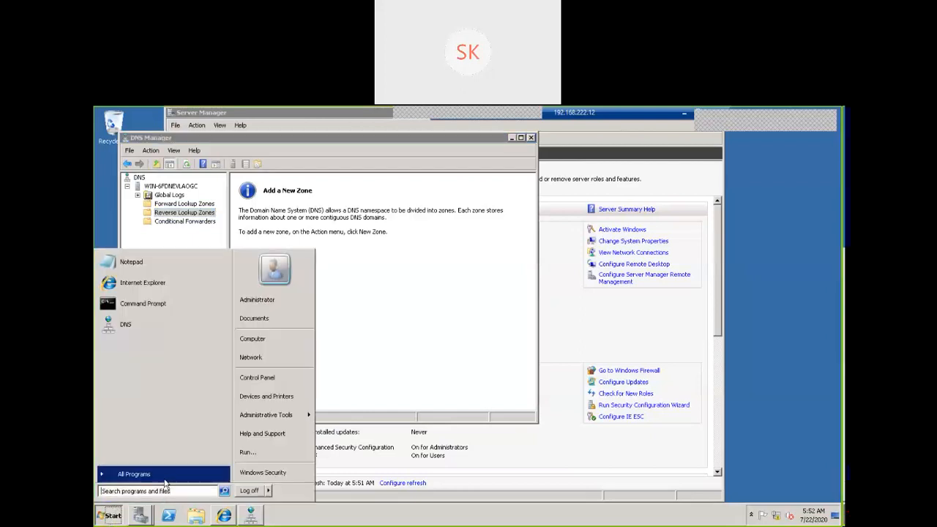
{"action": "left_click", "coordinate": [145, 493]}
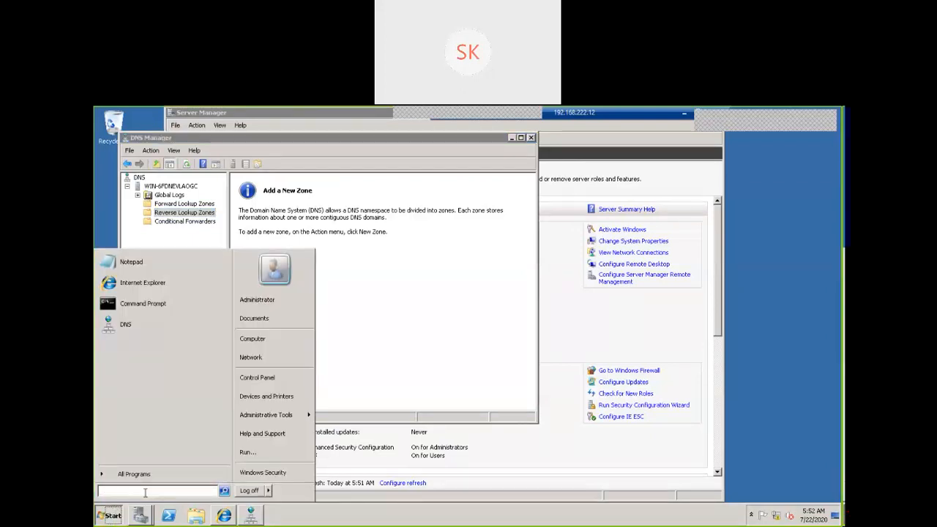
{"action": "type", "text": "cmd"}
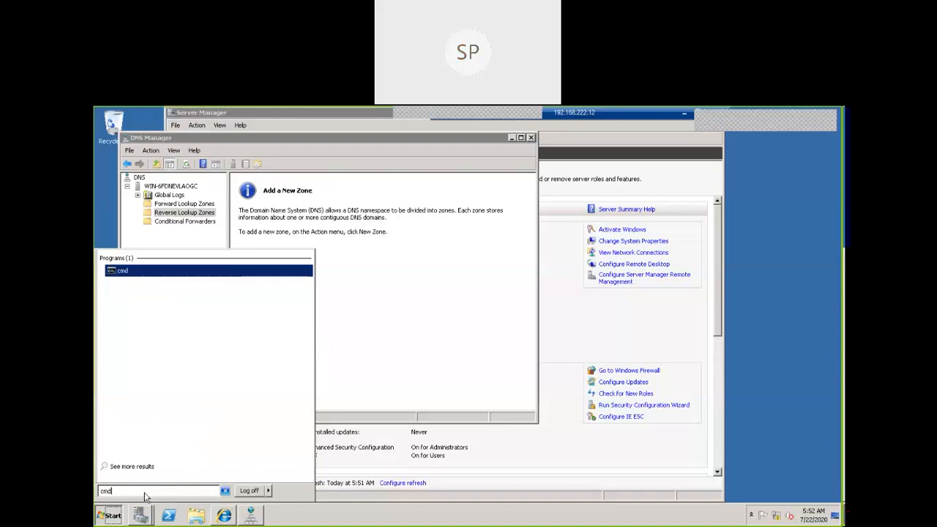
{"action": "key", "text": "Return"}
Run nslookup, which reports the default server 192.168.222.10 and waits at its prompt.
{"action": "type", "text": "nsl ok"}
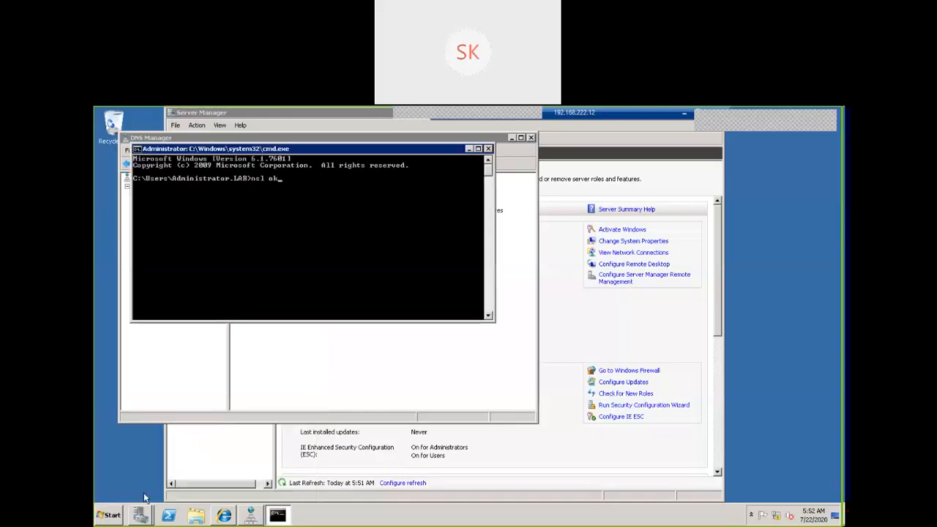
{"action": "type", "text": "up"}
{"action": "key", "text": "Return"}
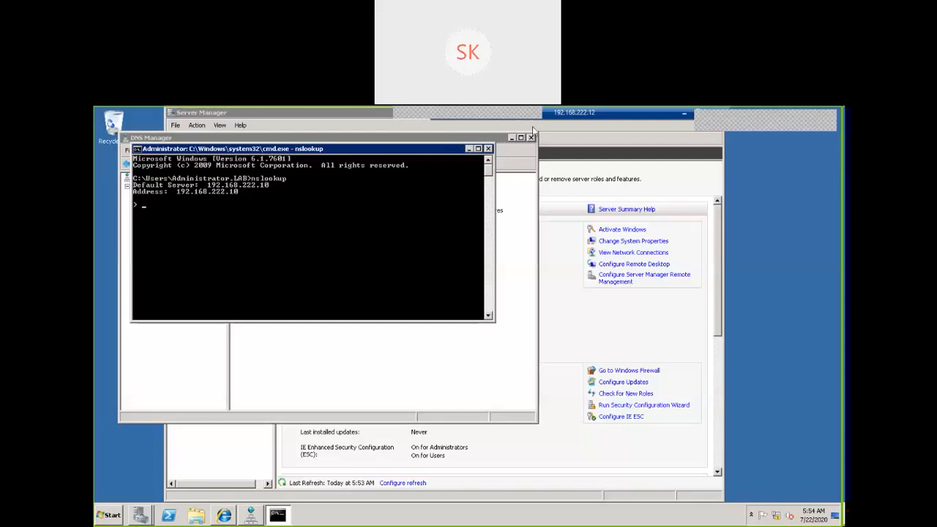
{"action": "mouse_move", "coordinate": [534, 127]}
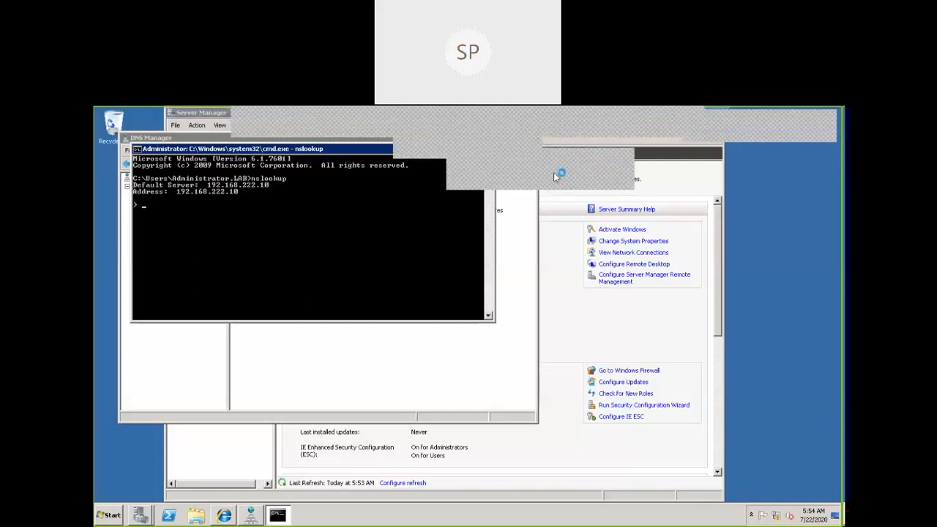
{"action": "mouse_move", "coordinate": [427, 109]}
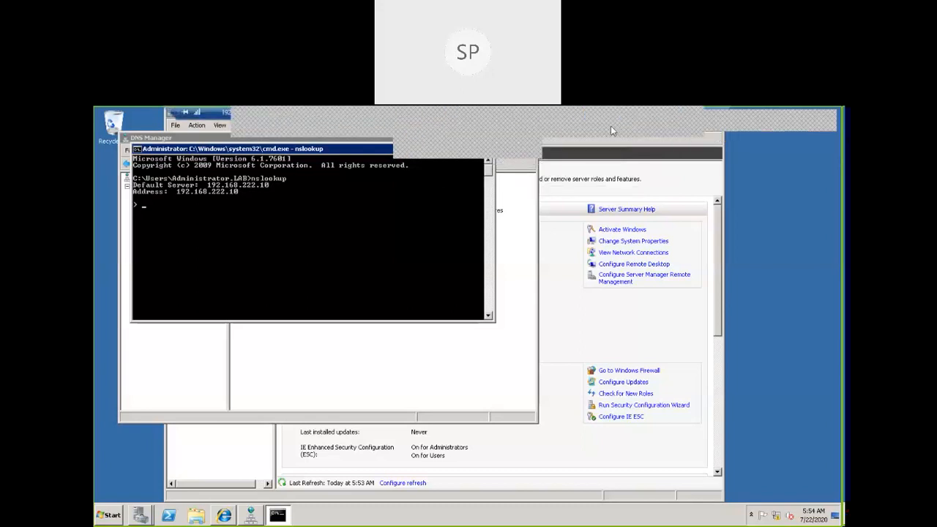